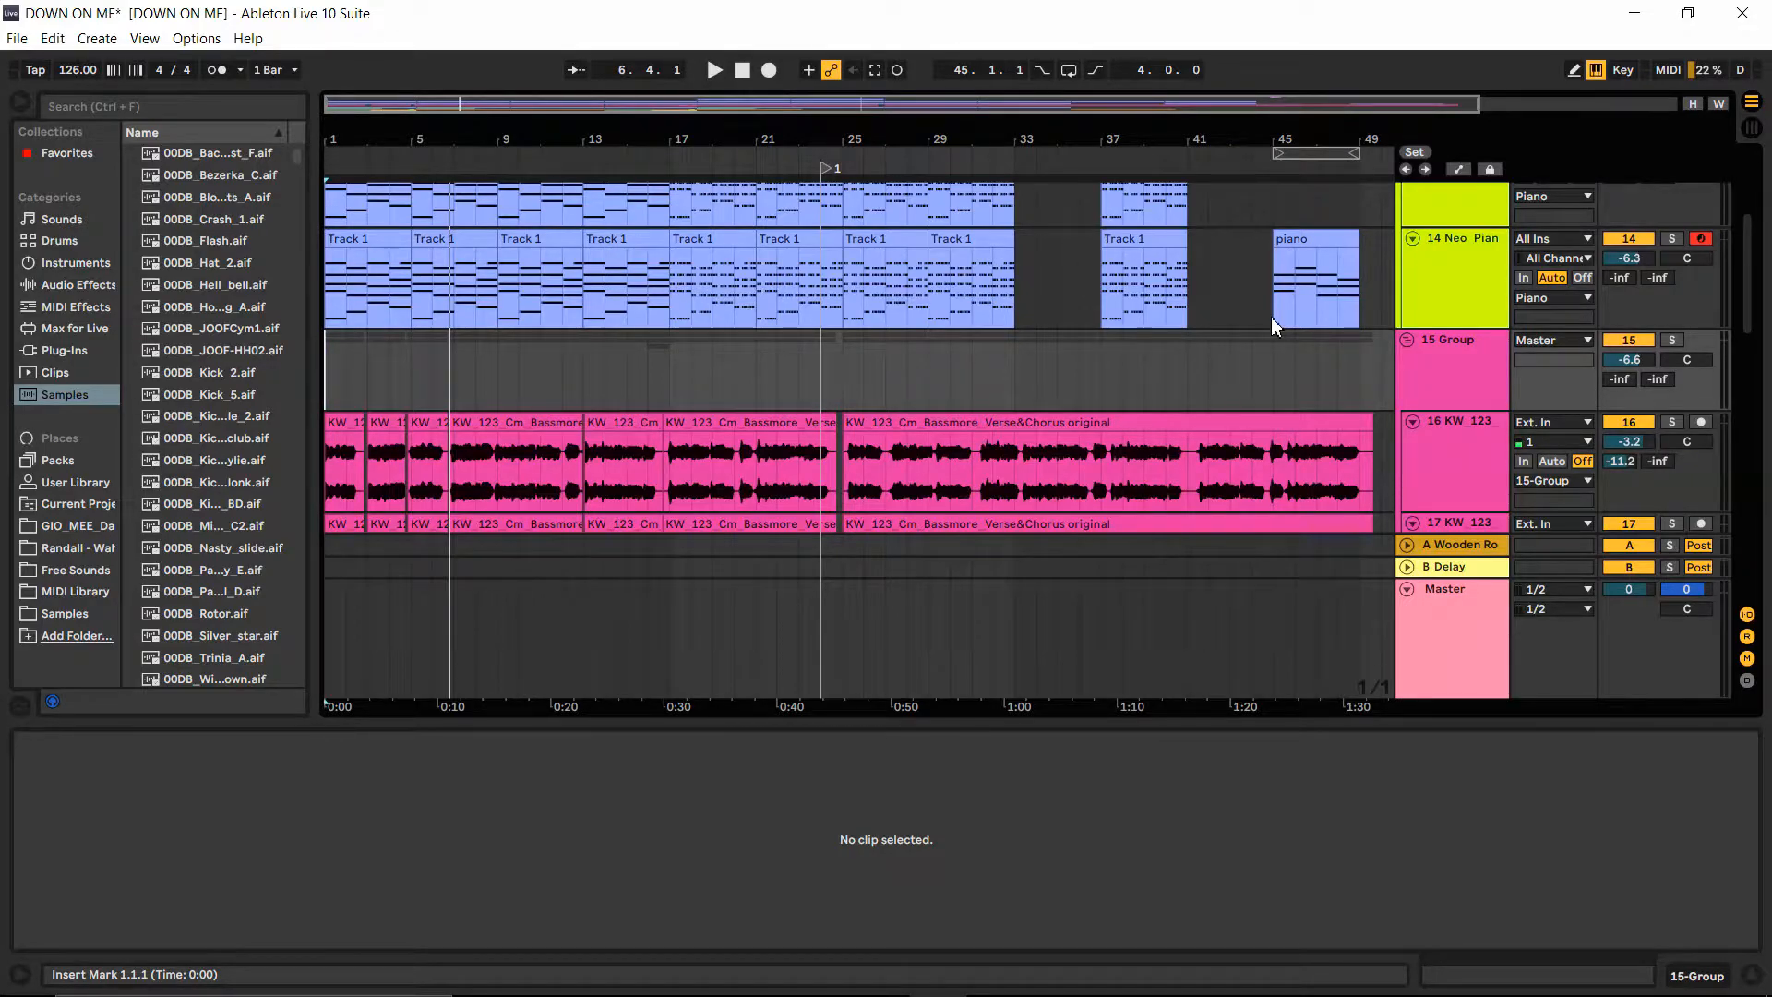
Step: Solo the Neo Piano track and play the piano clip from bar 45
left_click(1273, 316)
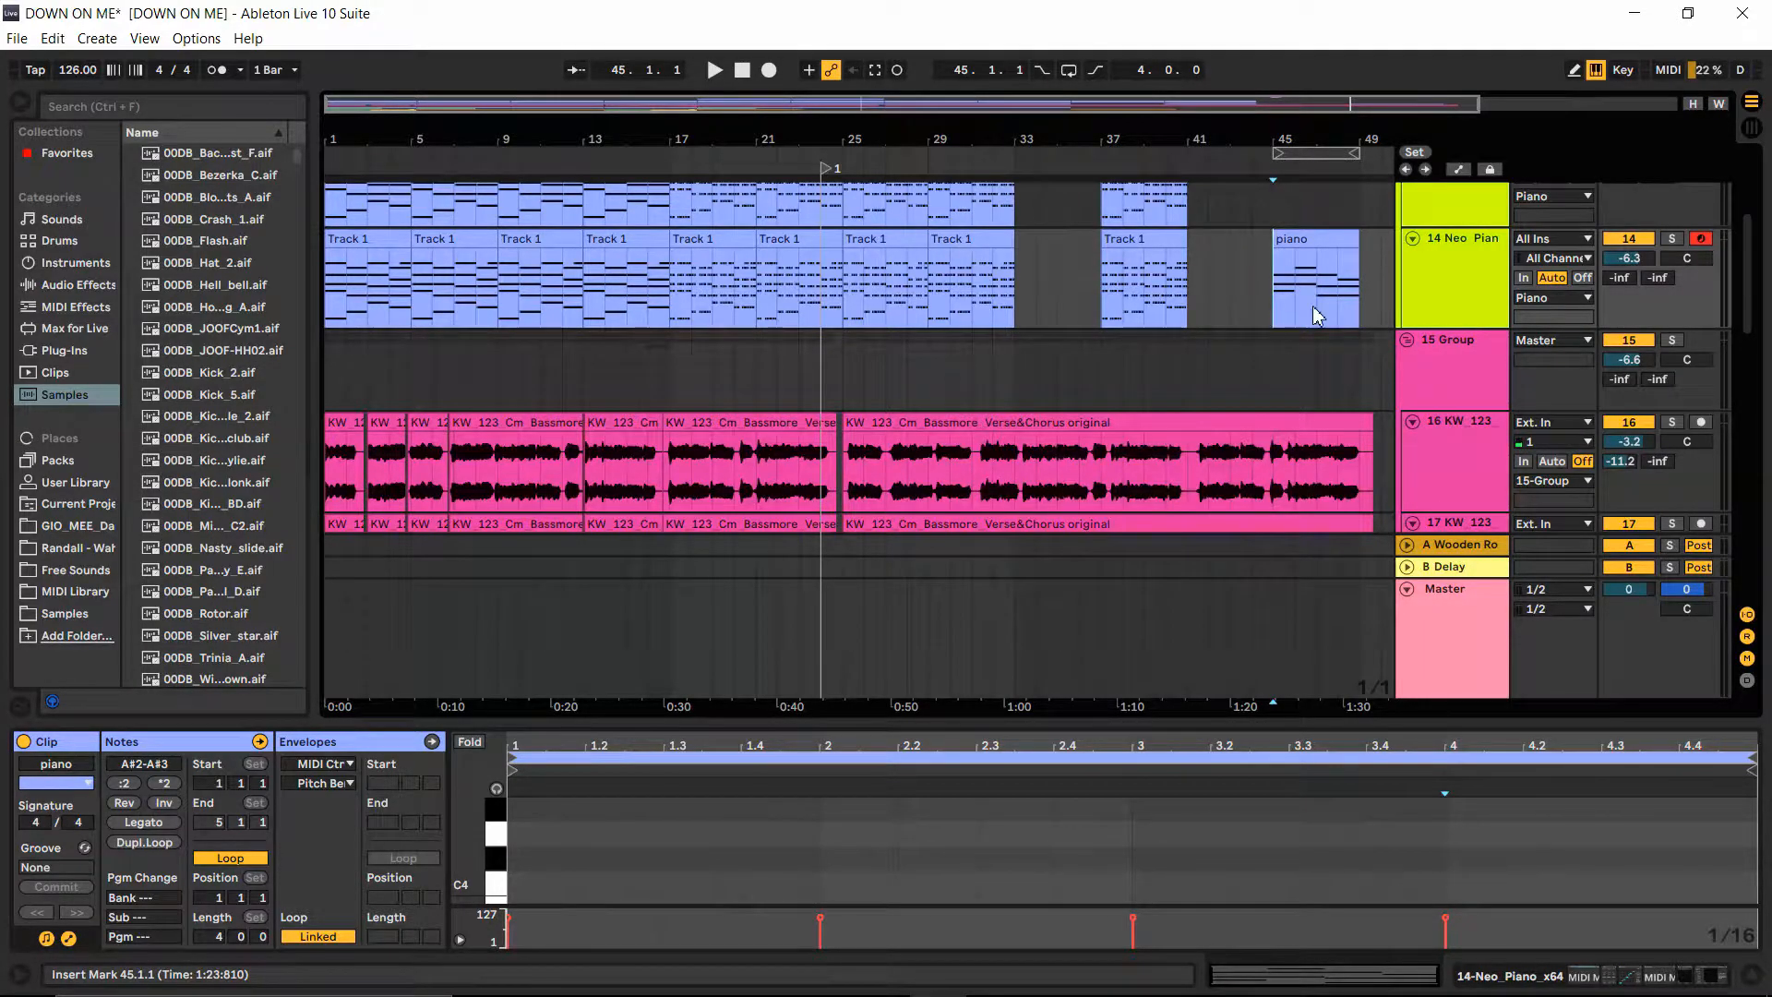
left_click(1671, 239)
key("space")
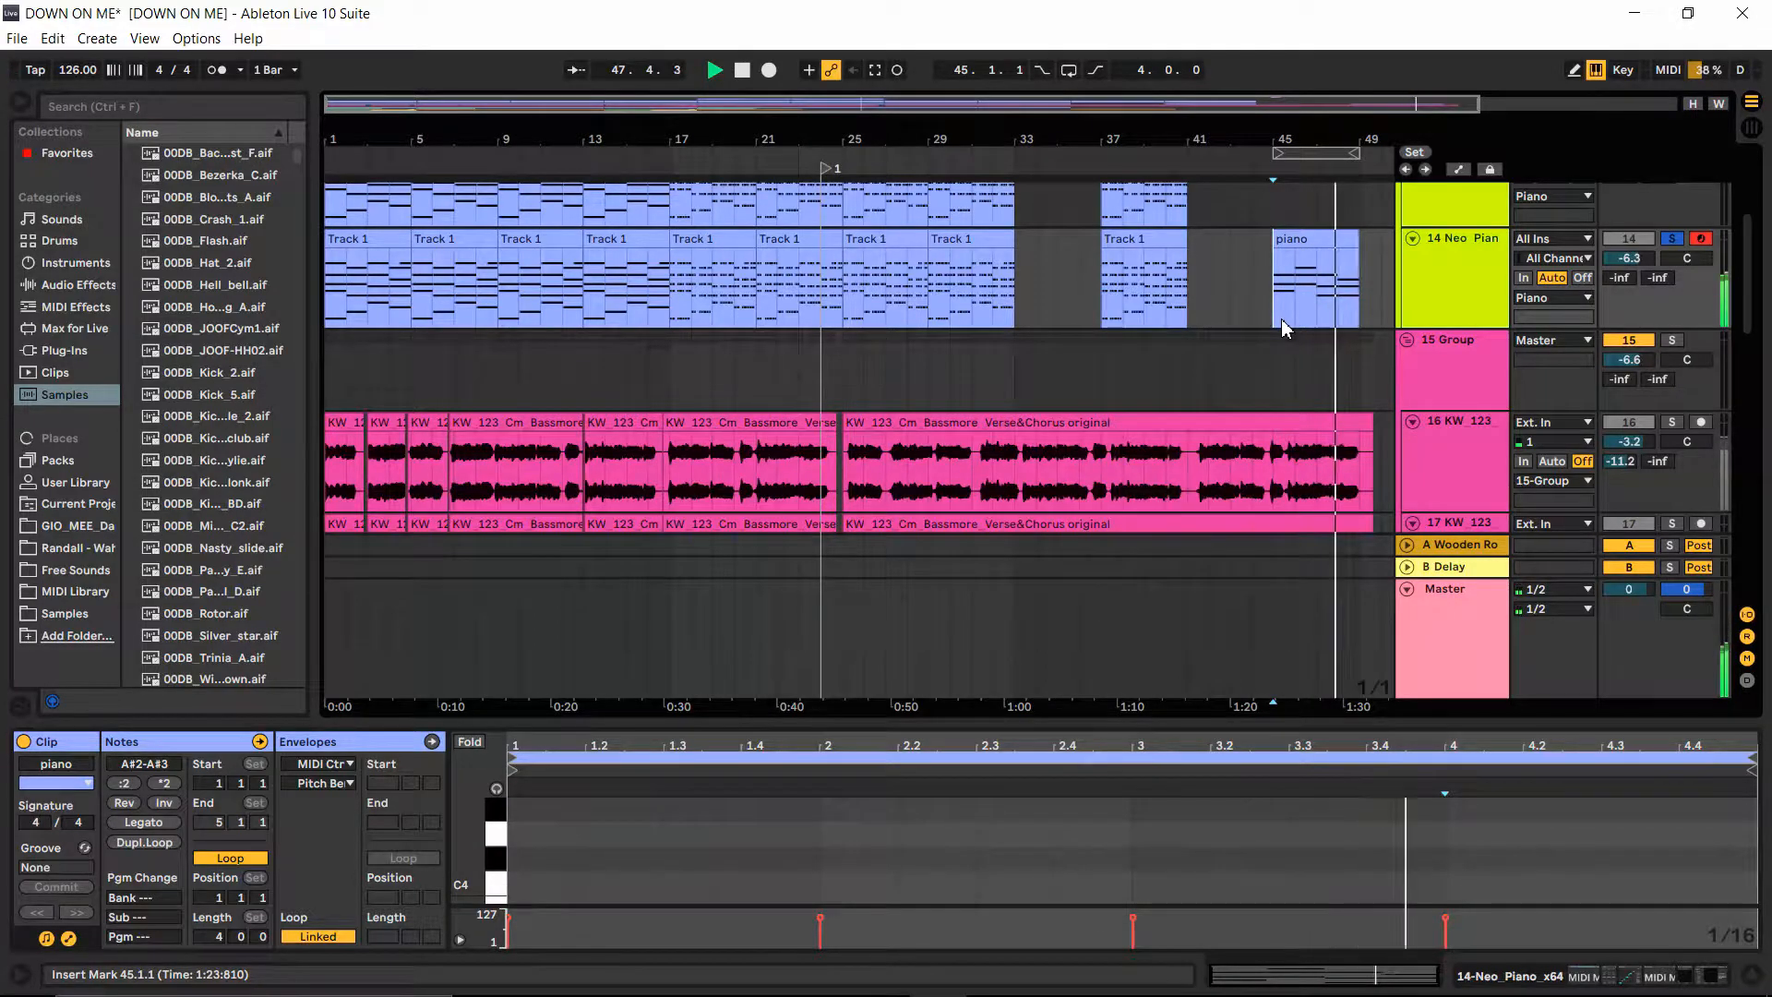
key("space")
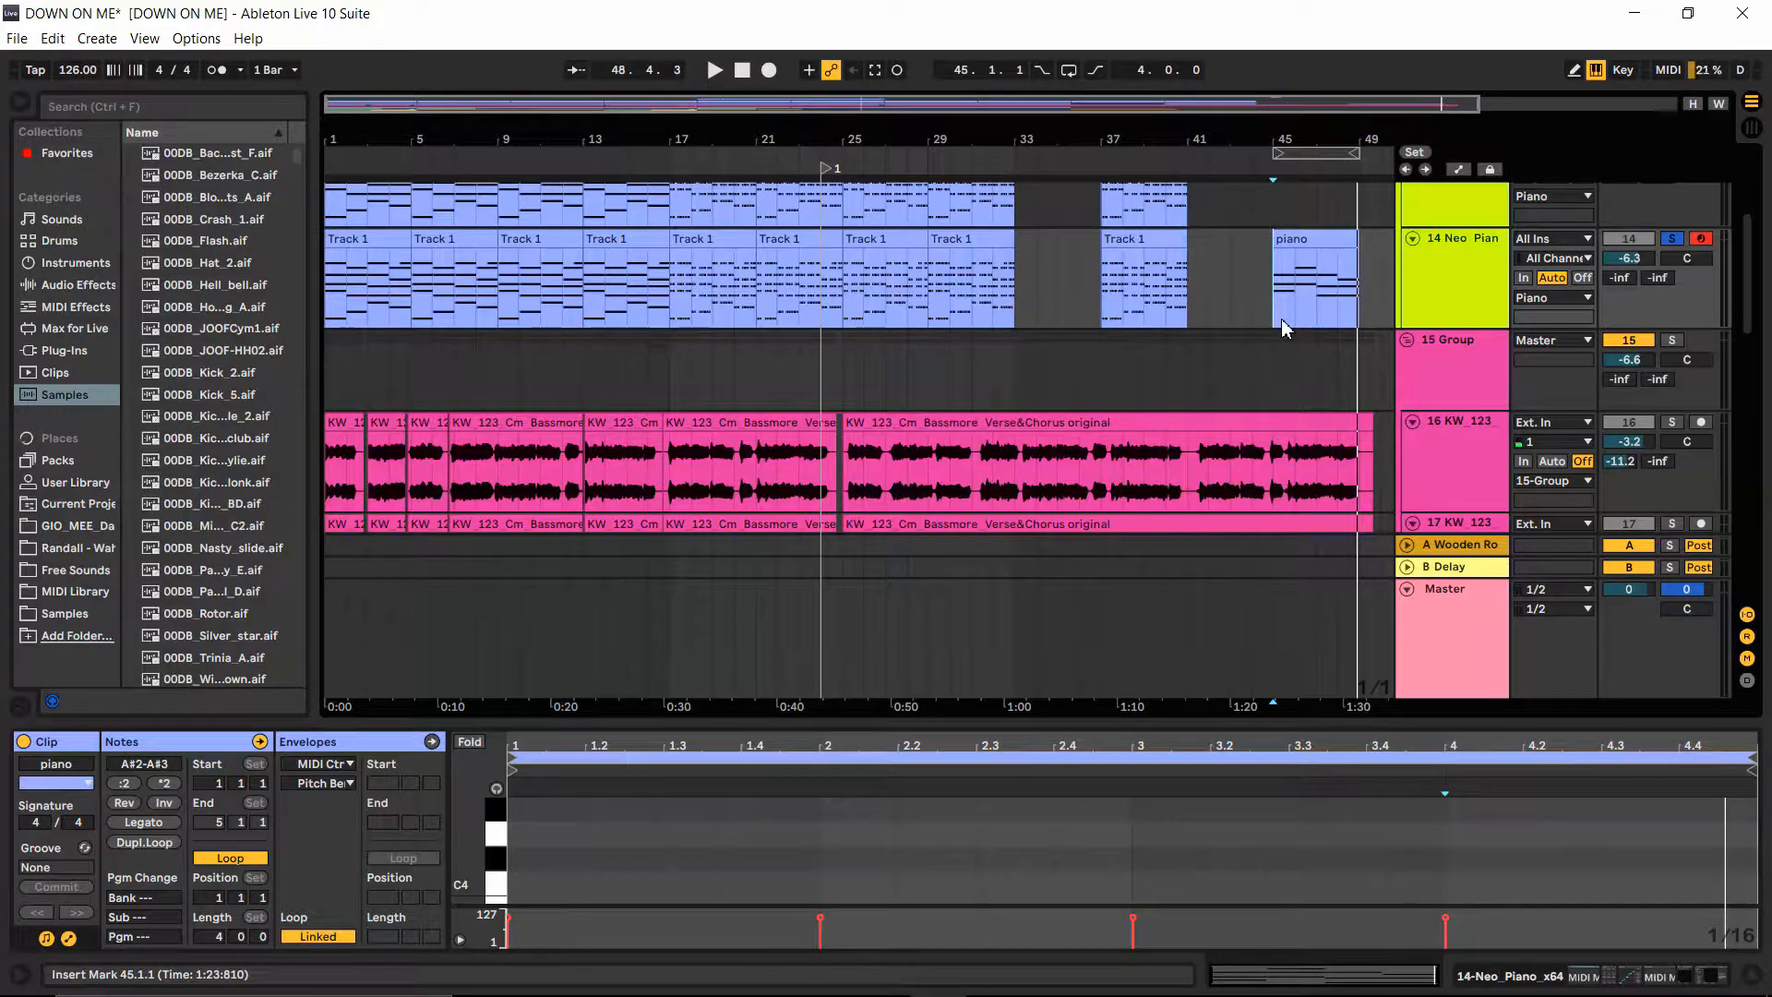
Step: Play the soloed piano part from bar 1 through about the first four bars
left_click(624, 241)
left_click(328, 349)
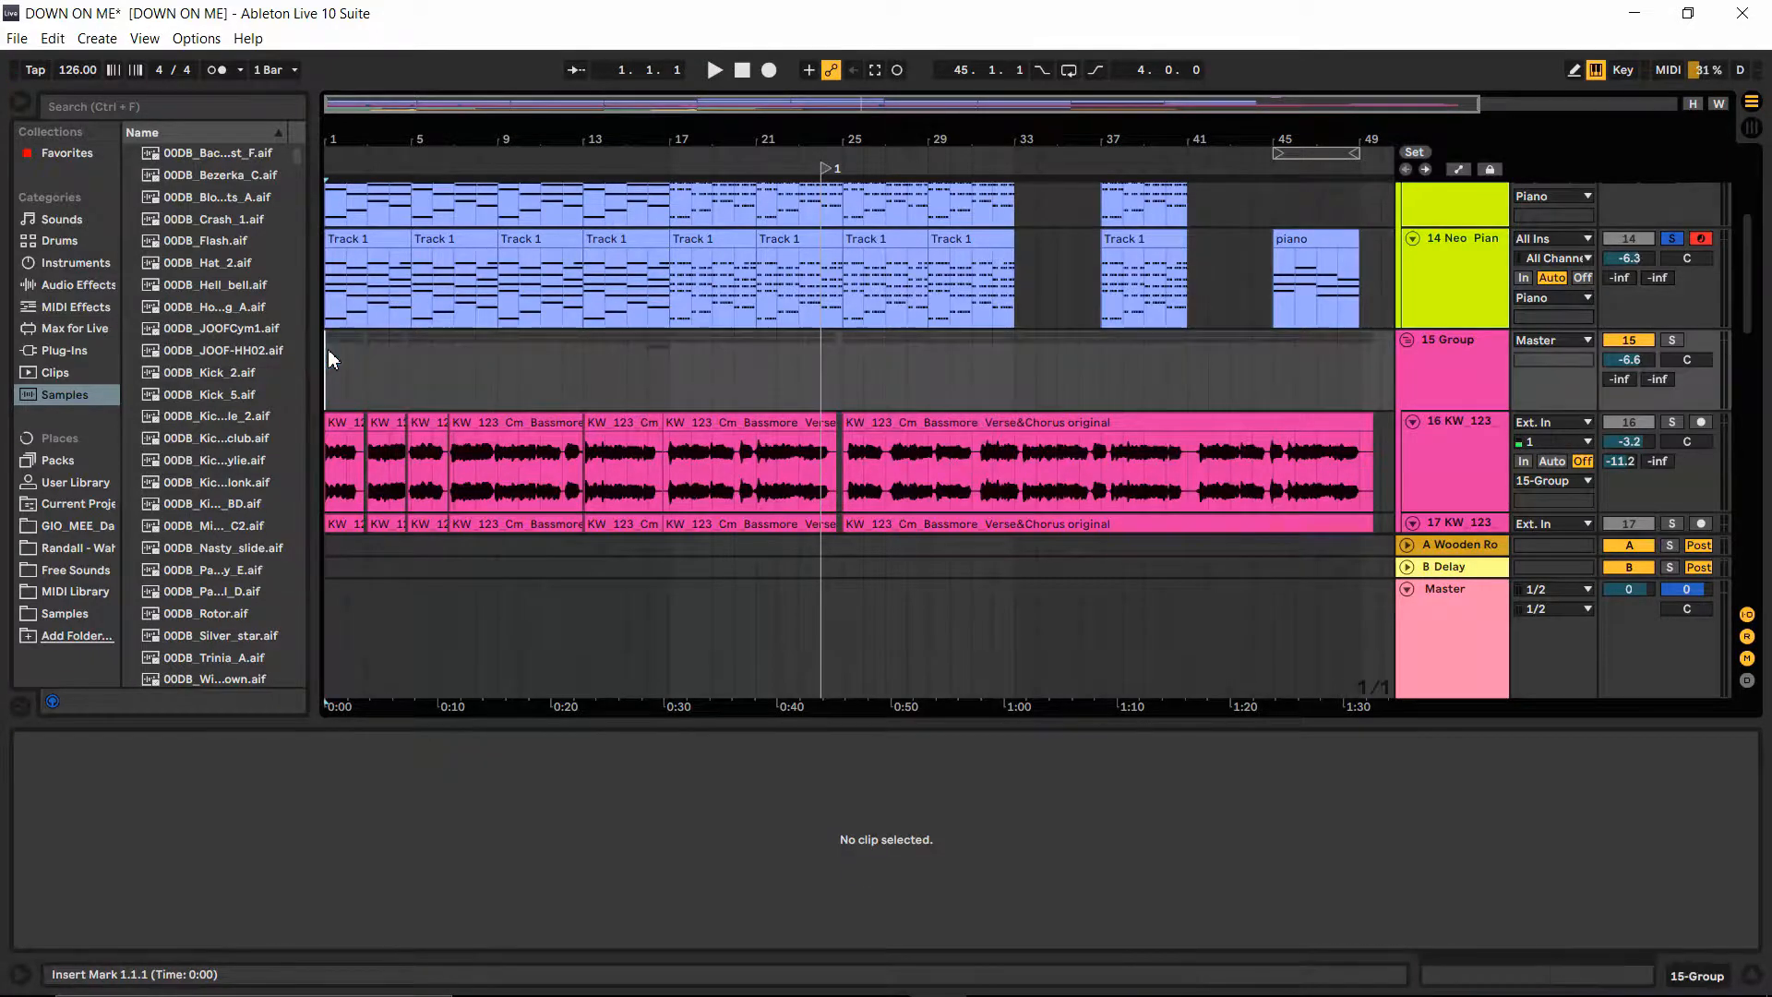
left_click(329, 349)
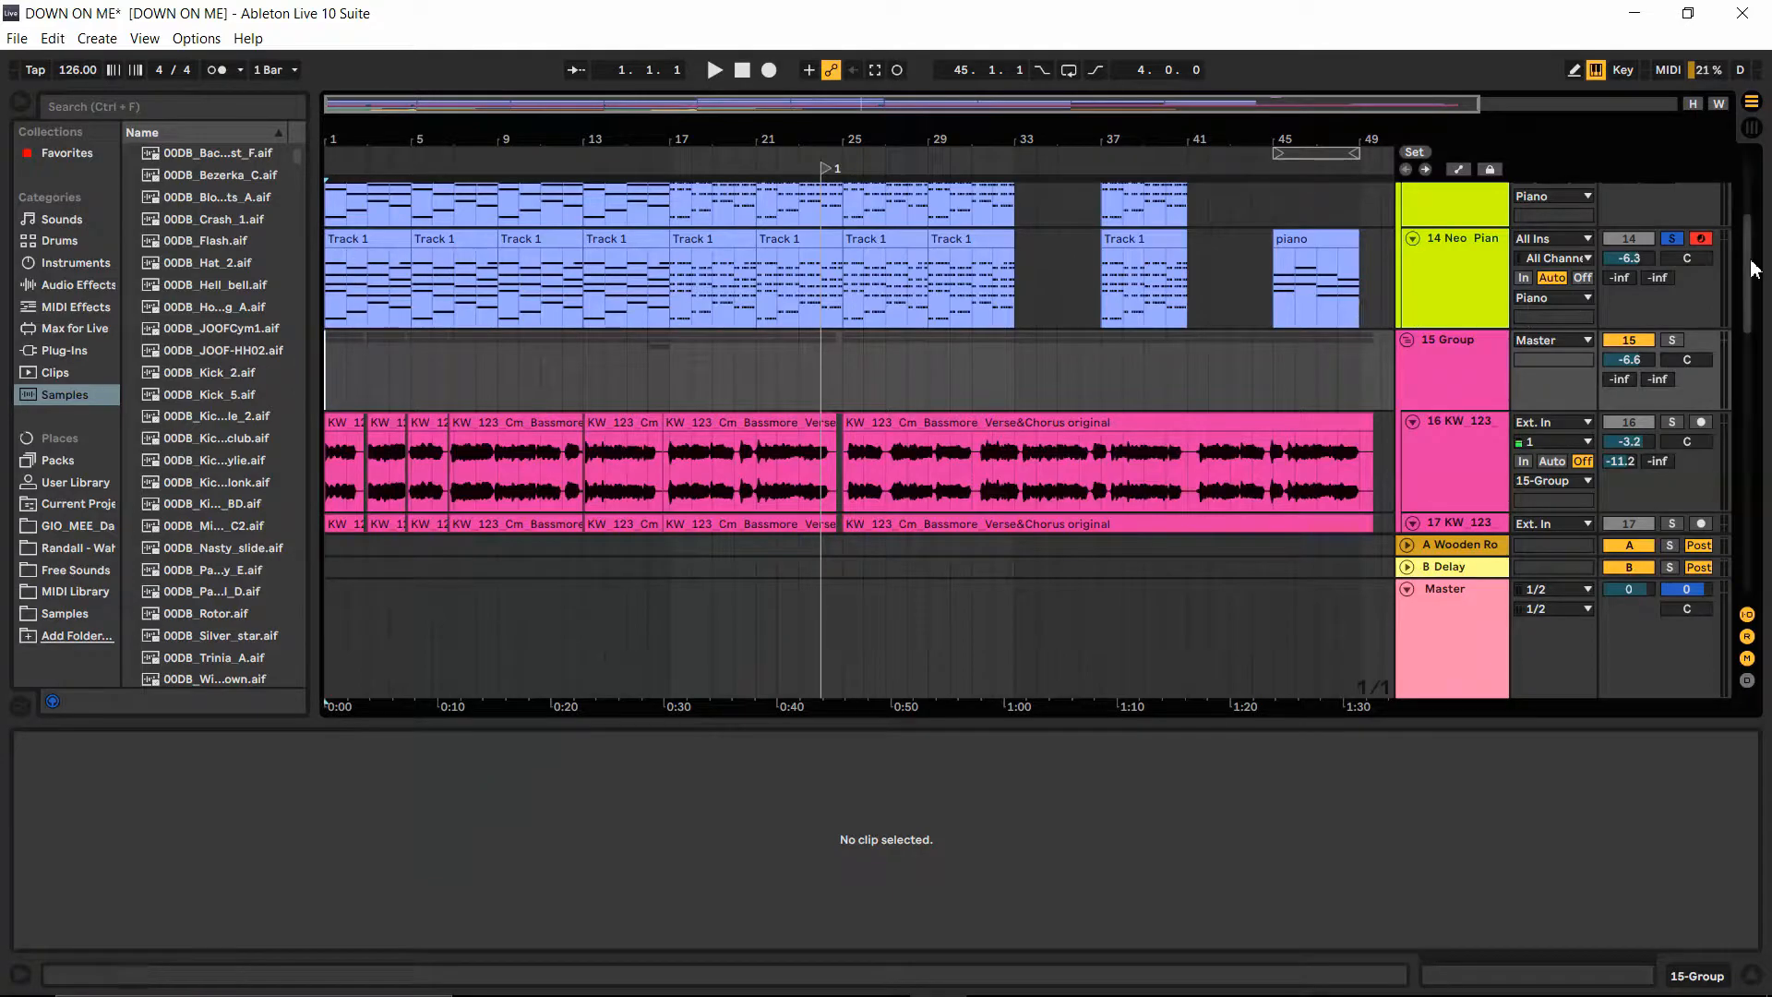
key("space")
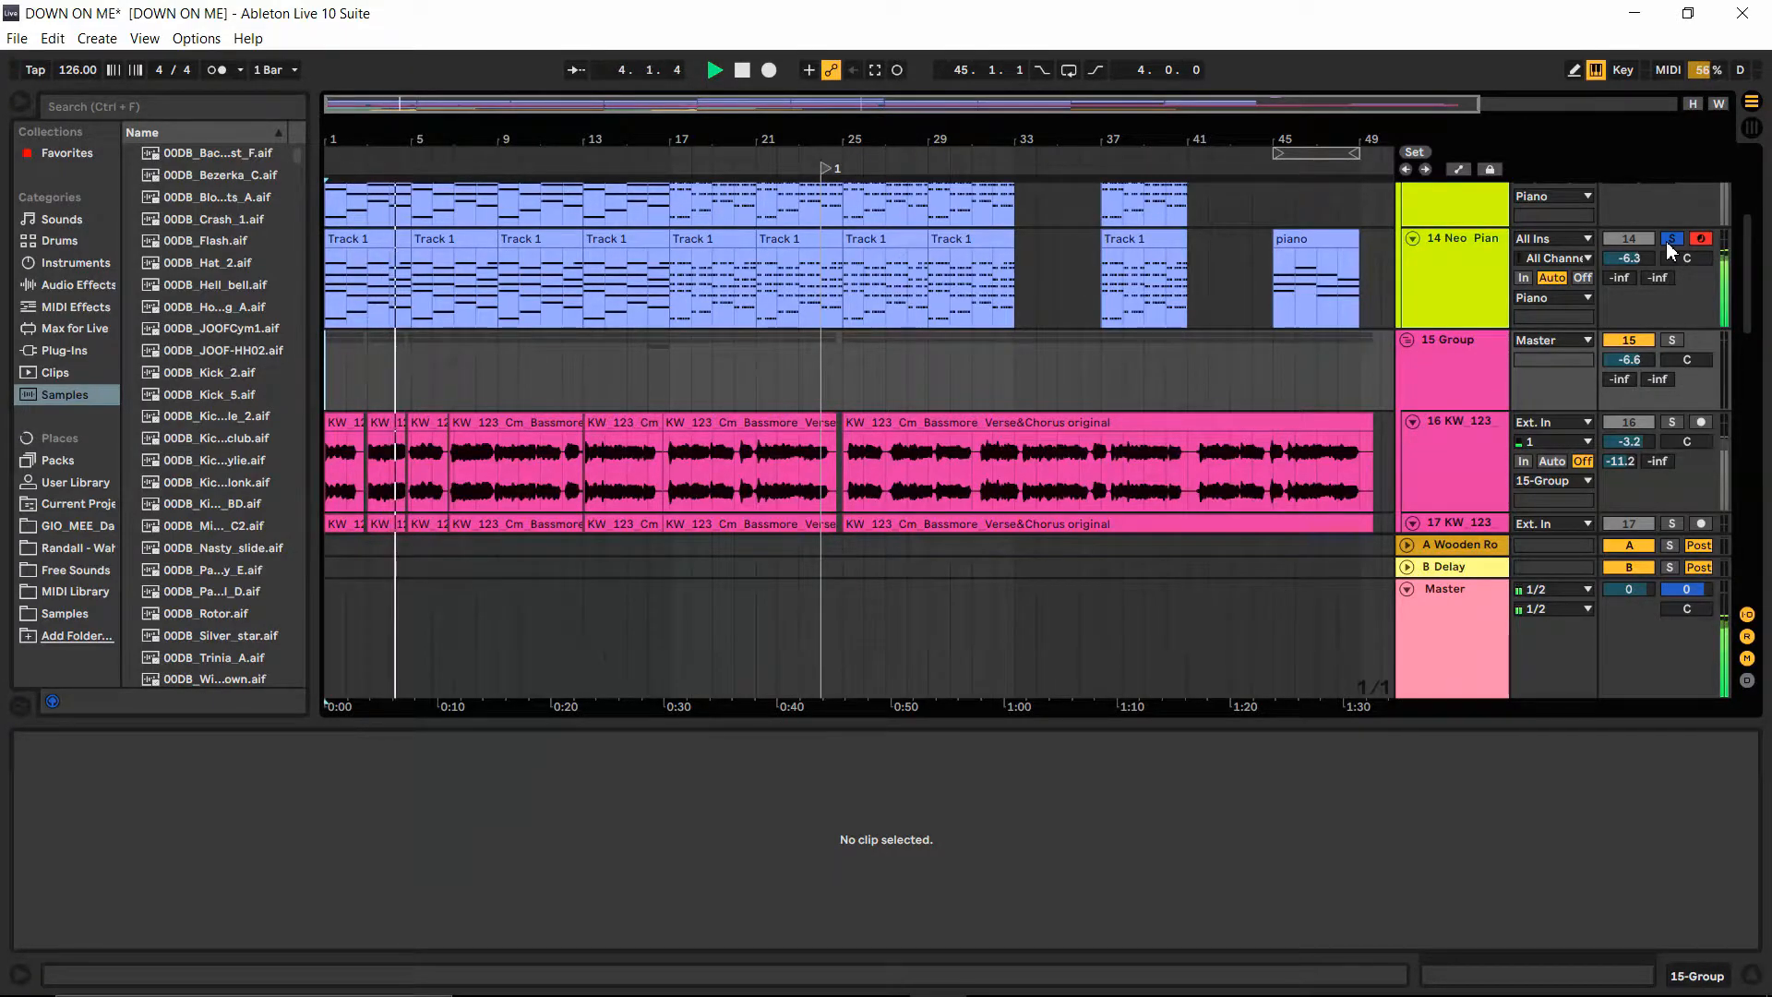
key("space")
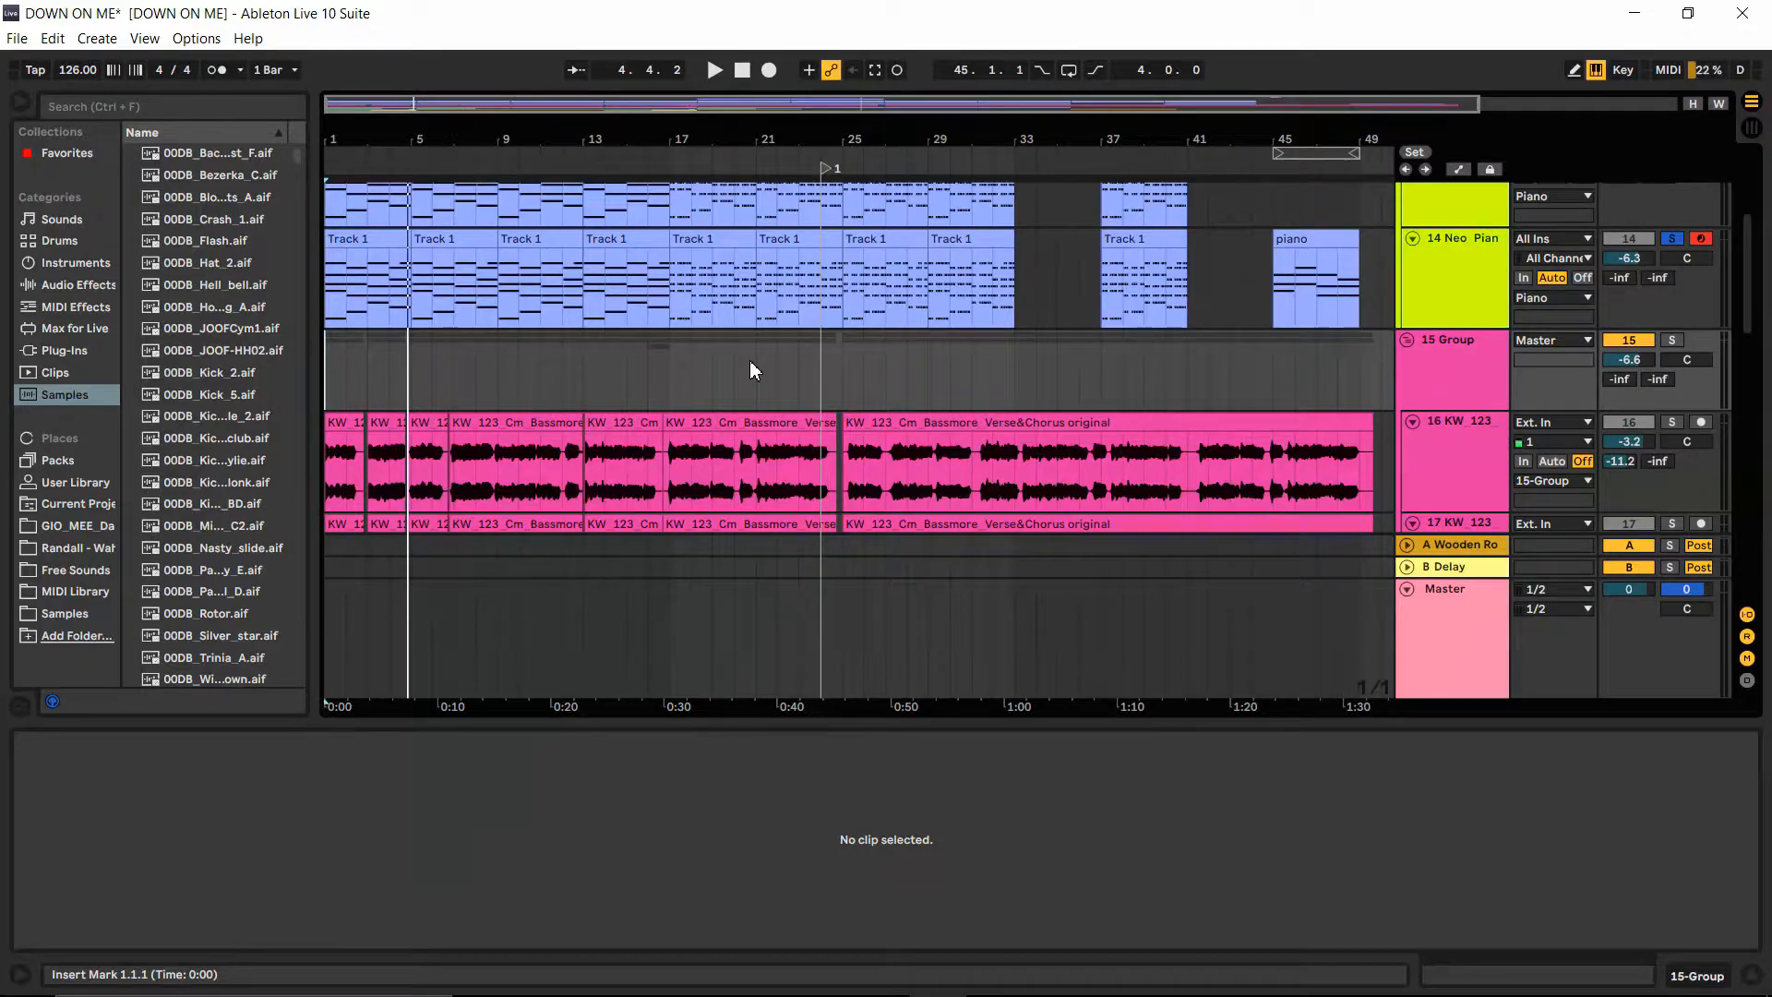
Step: Open the piano clip at bar 45 and enlarge its note editor to nearly the full window height
left_click(1293, 247)
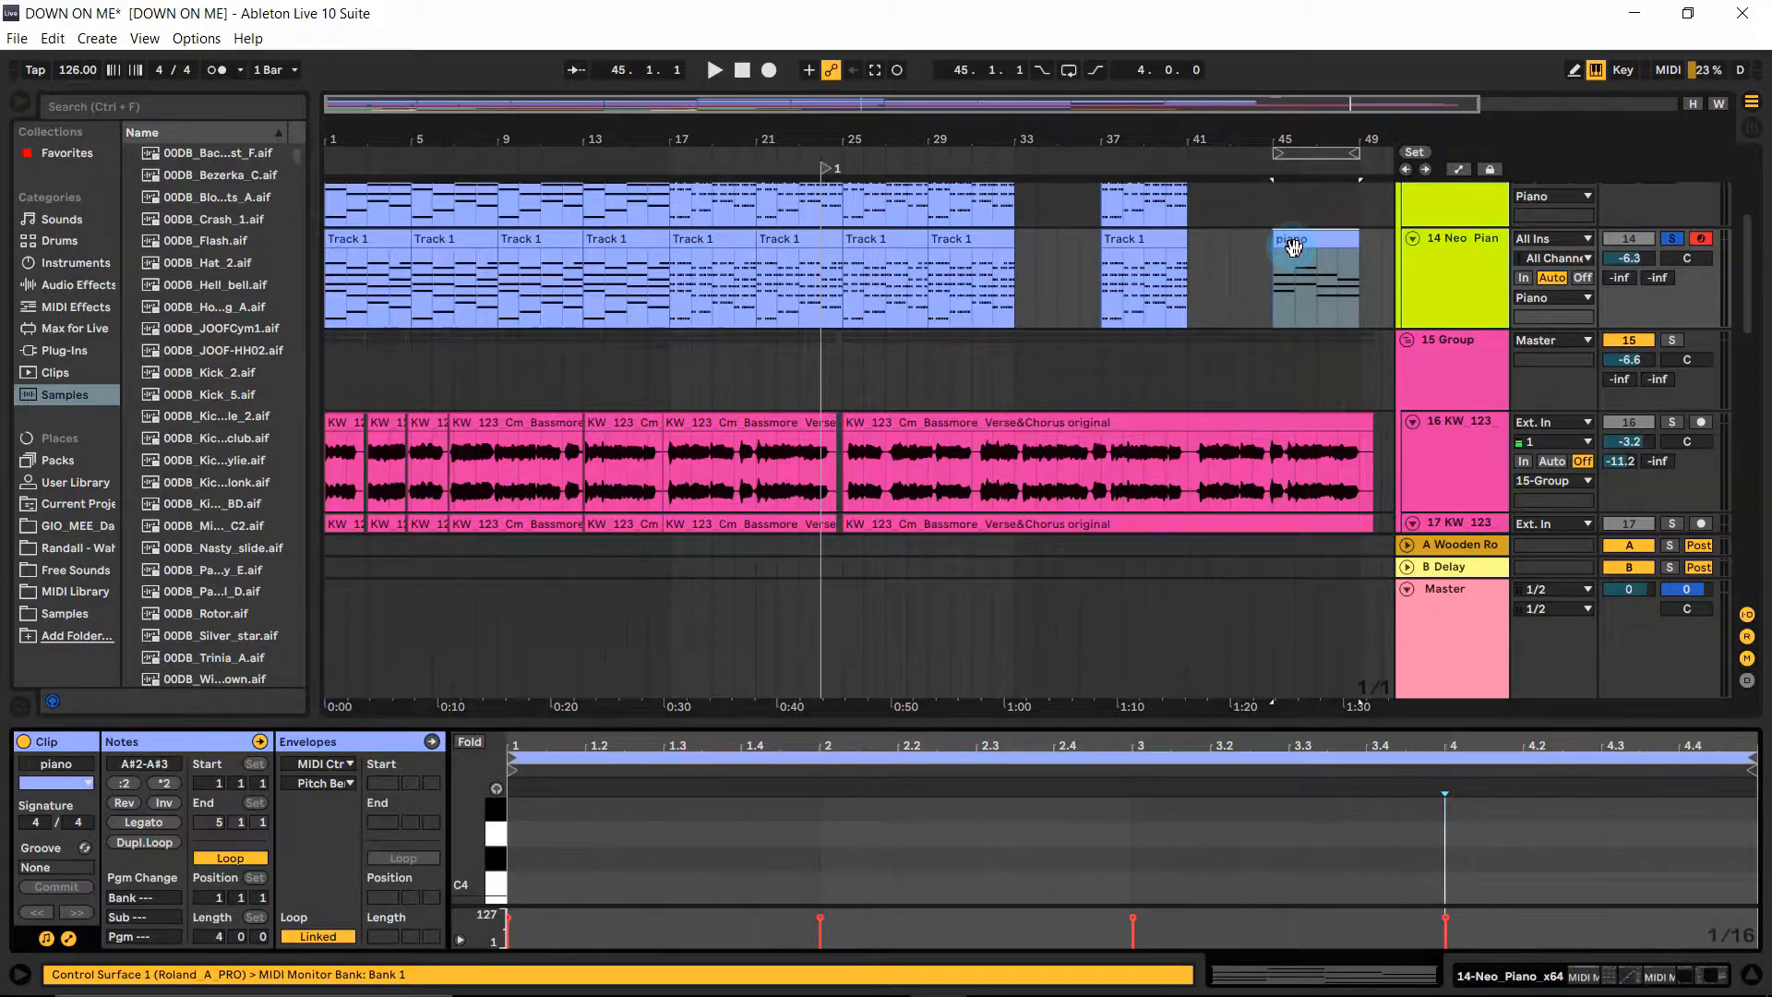
left_click_drag(1079, 727, 1172, 480)
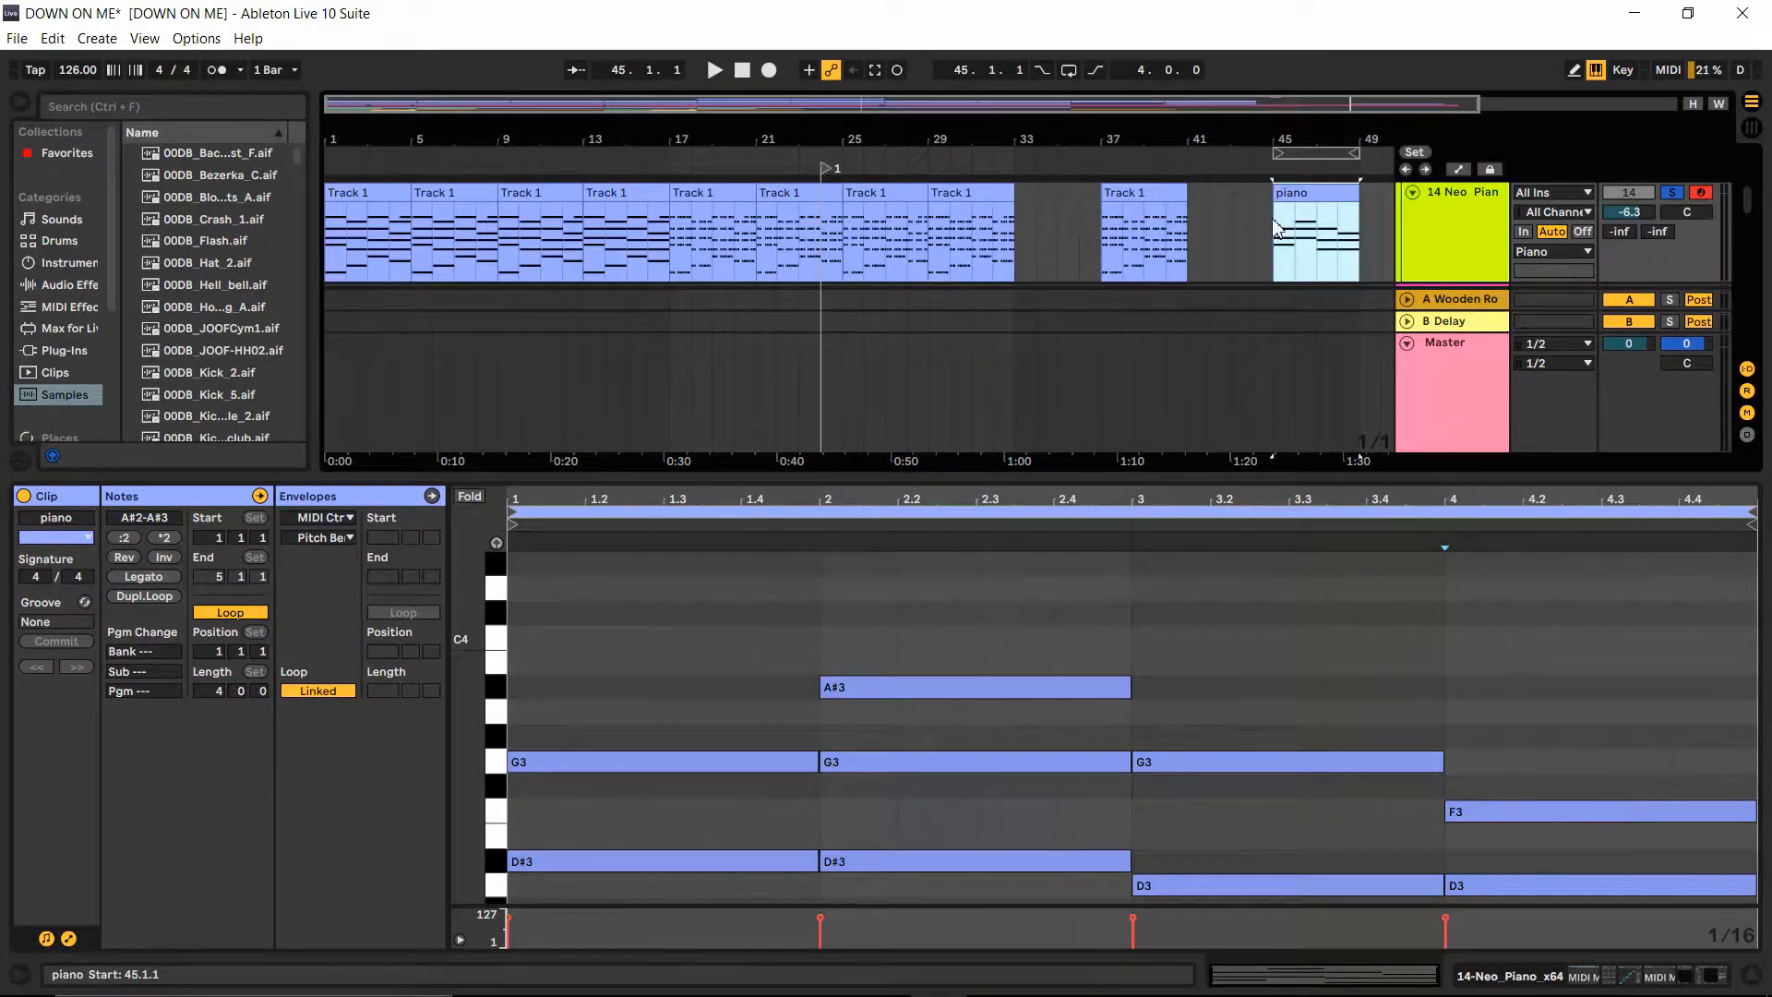
left_click_drag(1207, 480, 1209, 159)
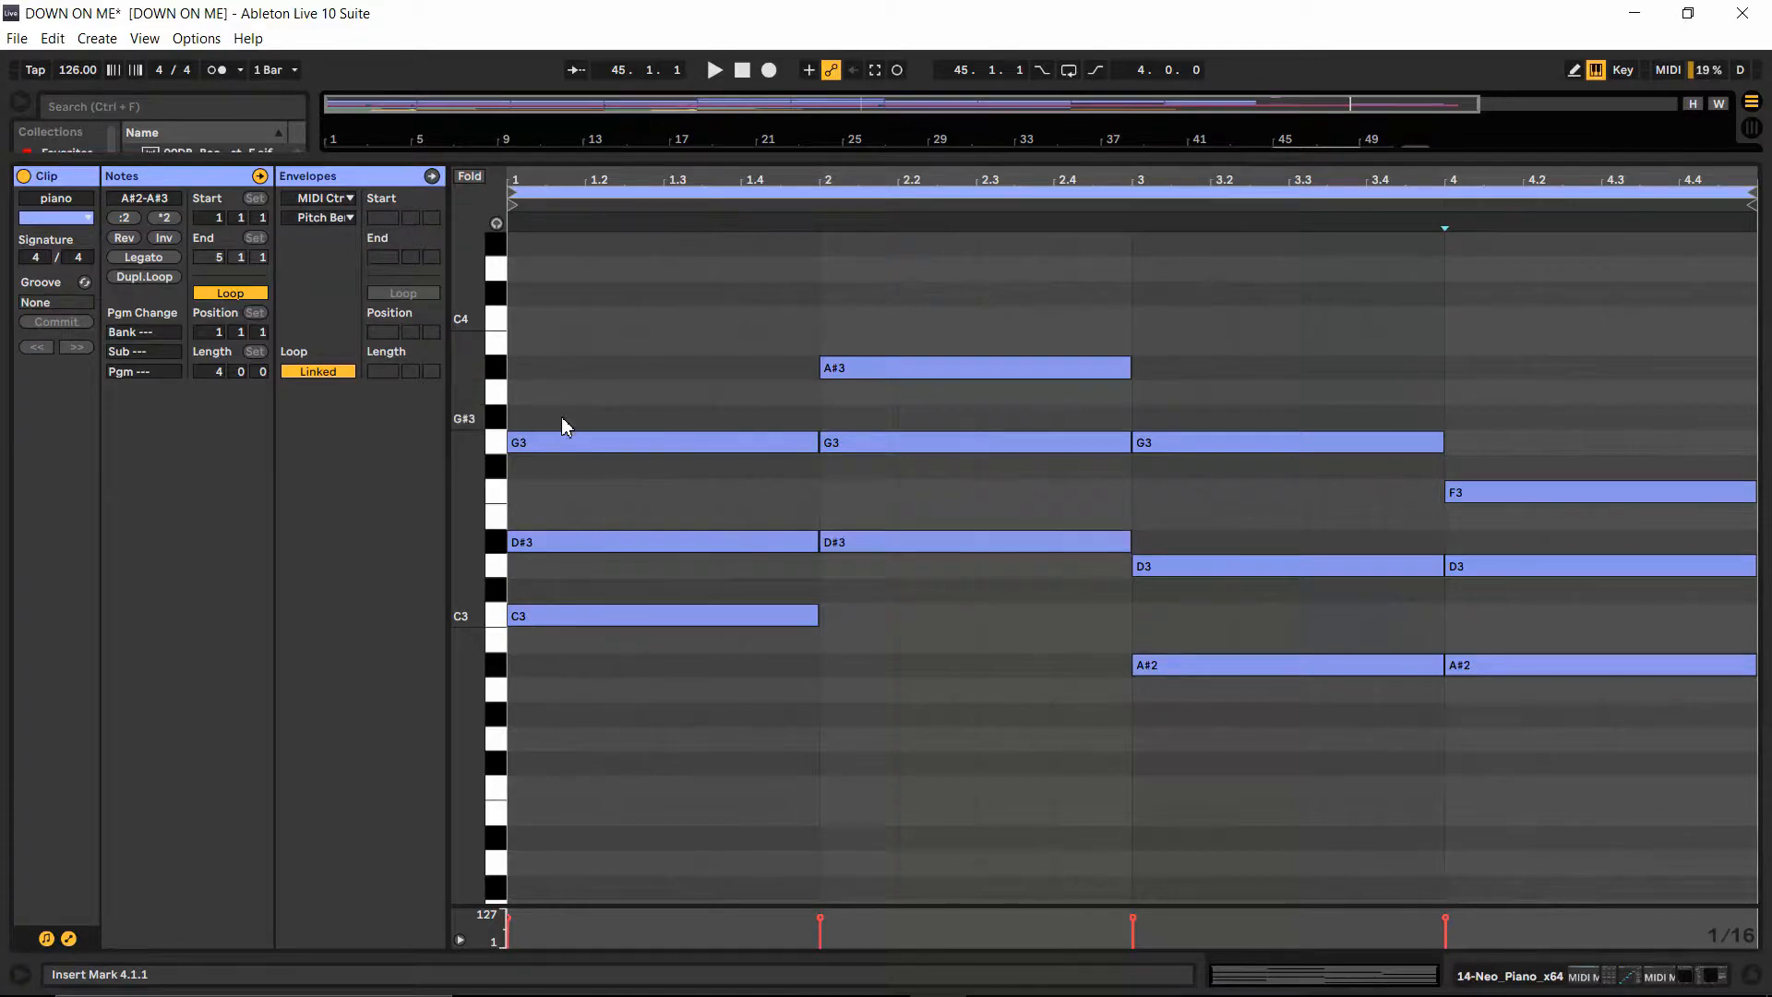
Step: Add a one-bar A#3 note above the first chord, raise it to C4, and audition the chord
double_click(521, 369)
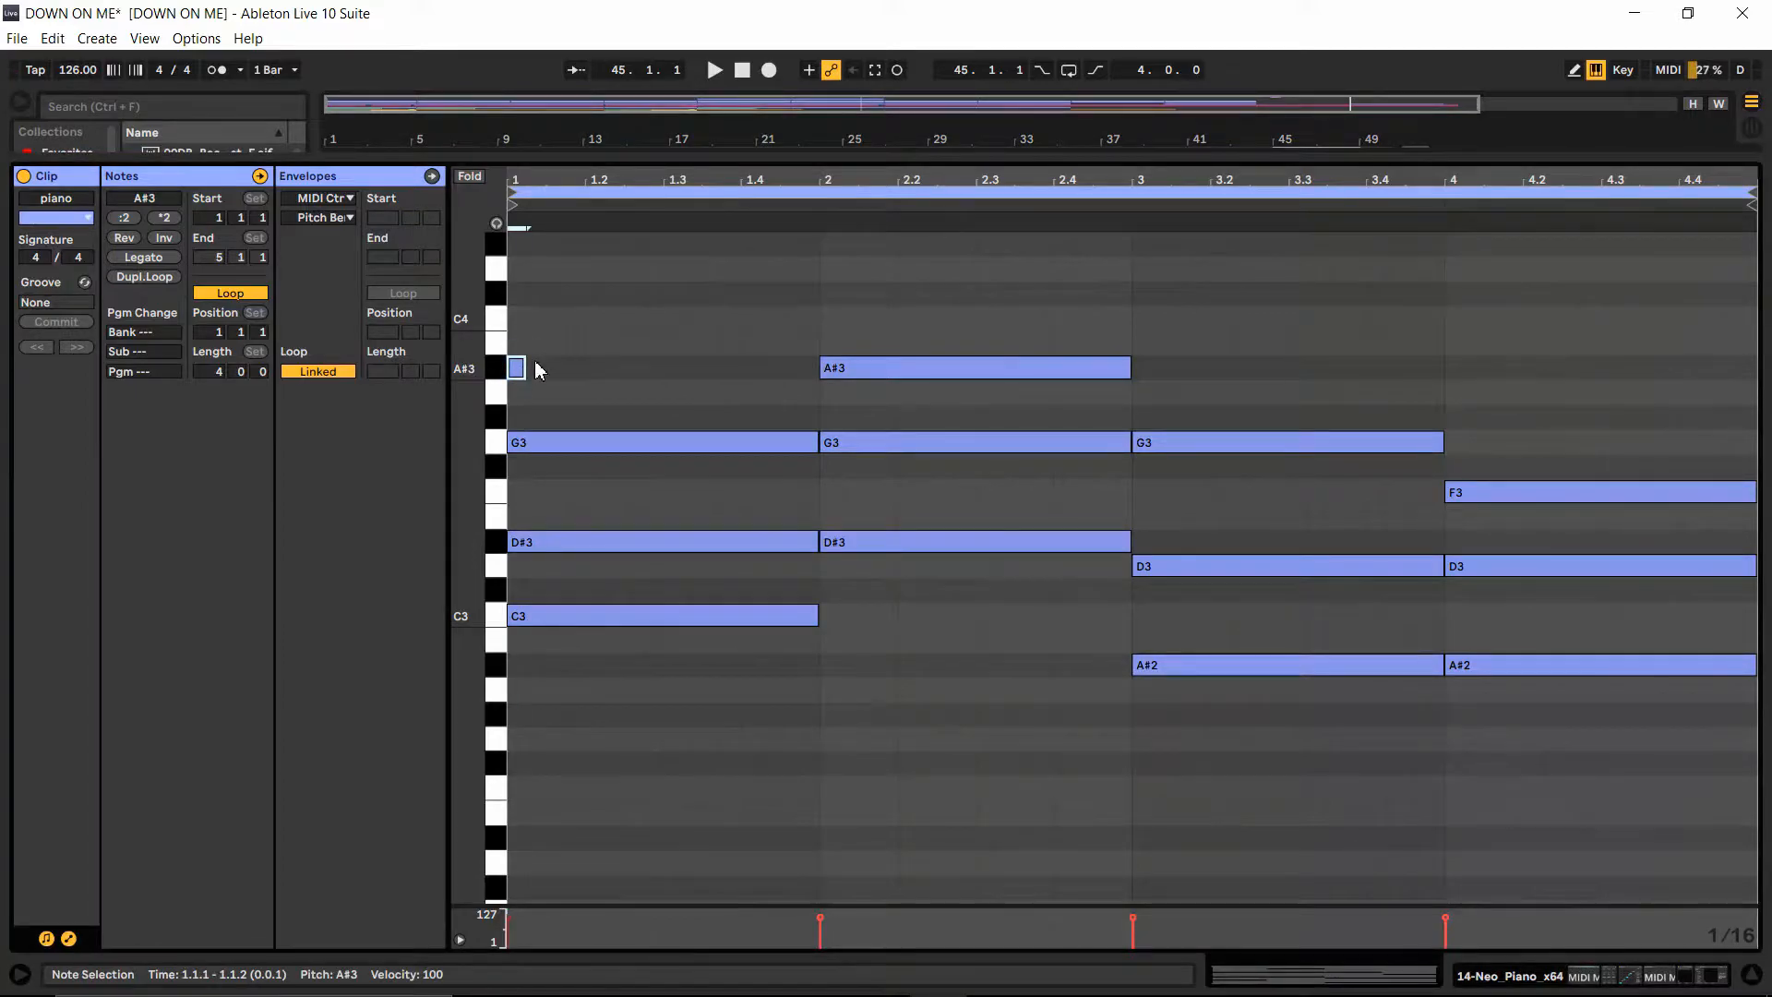
left_click_drag(520, 369, 816, 369)
key("space")
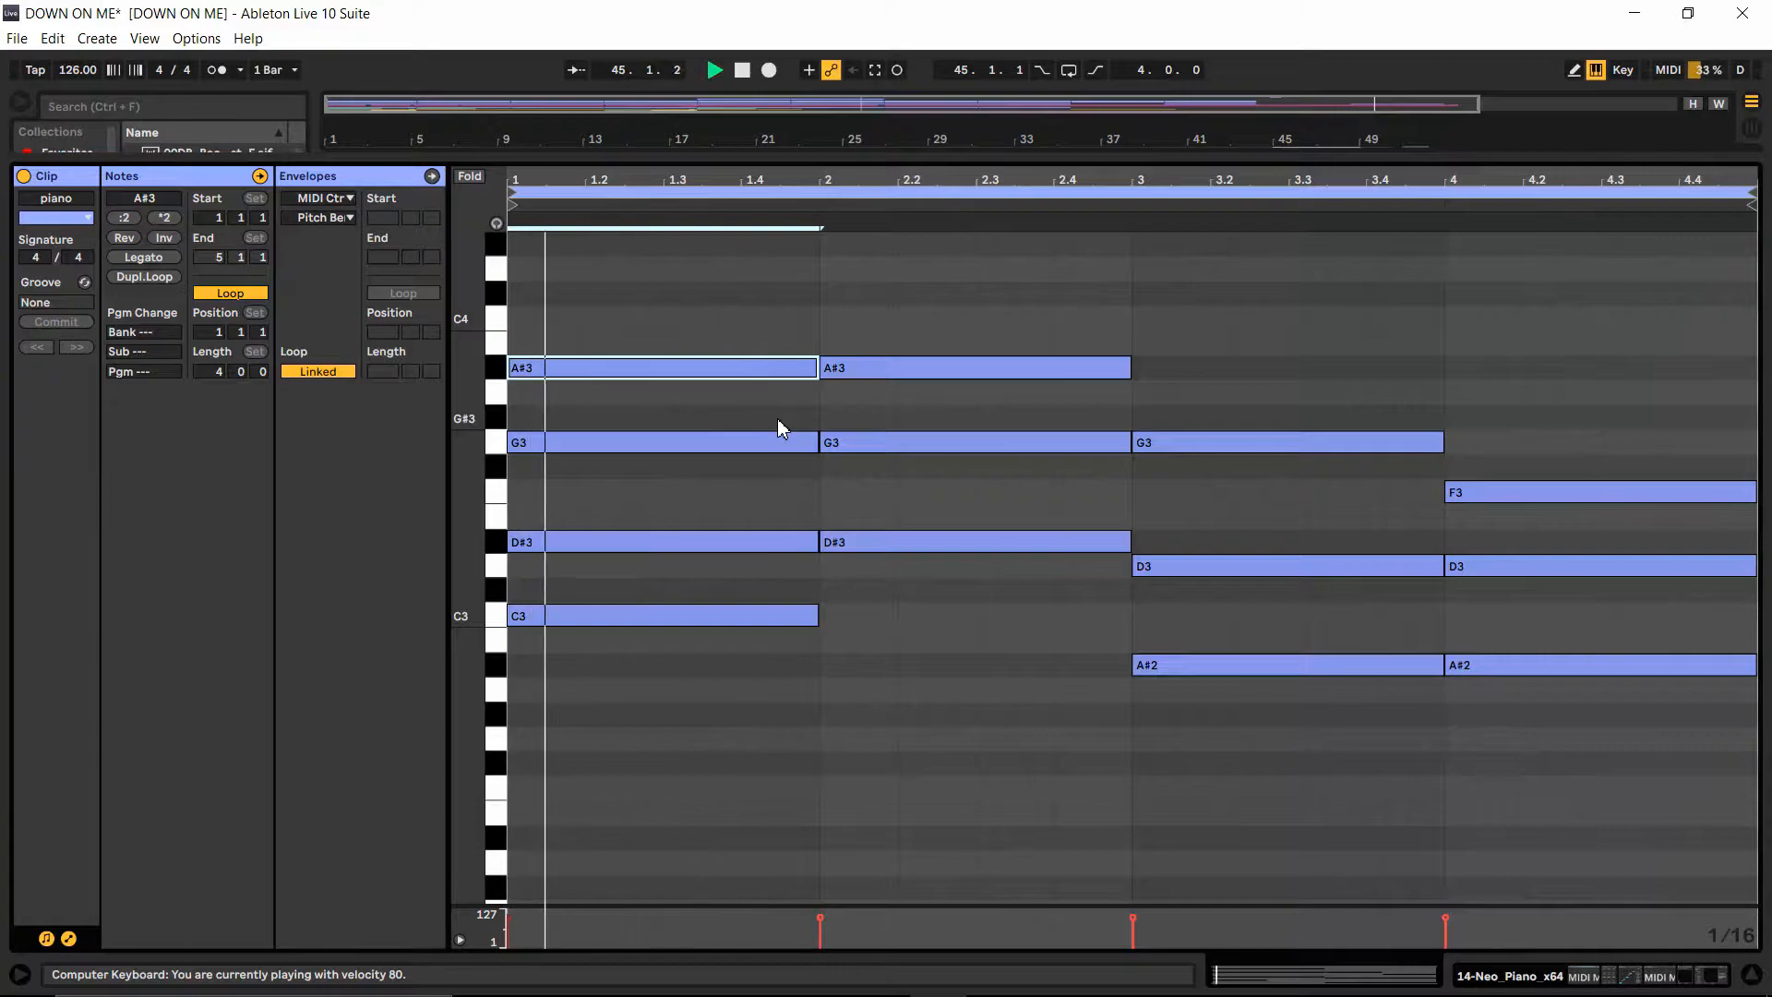
key("space")
left_click(526, 371)
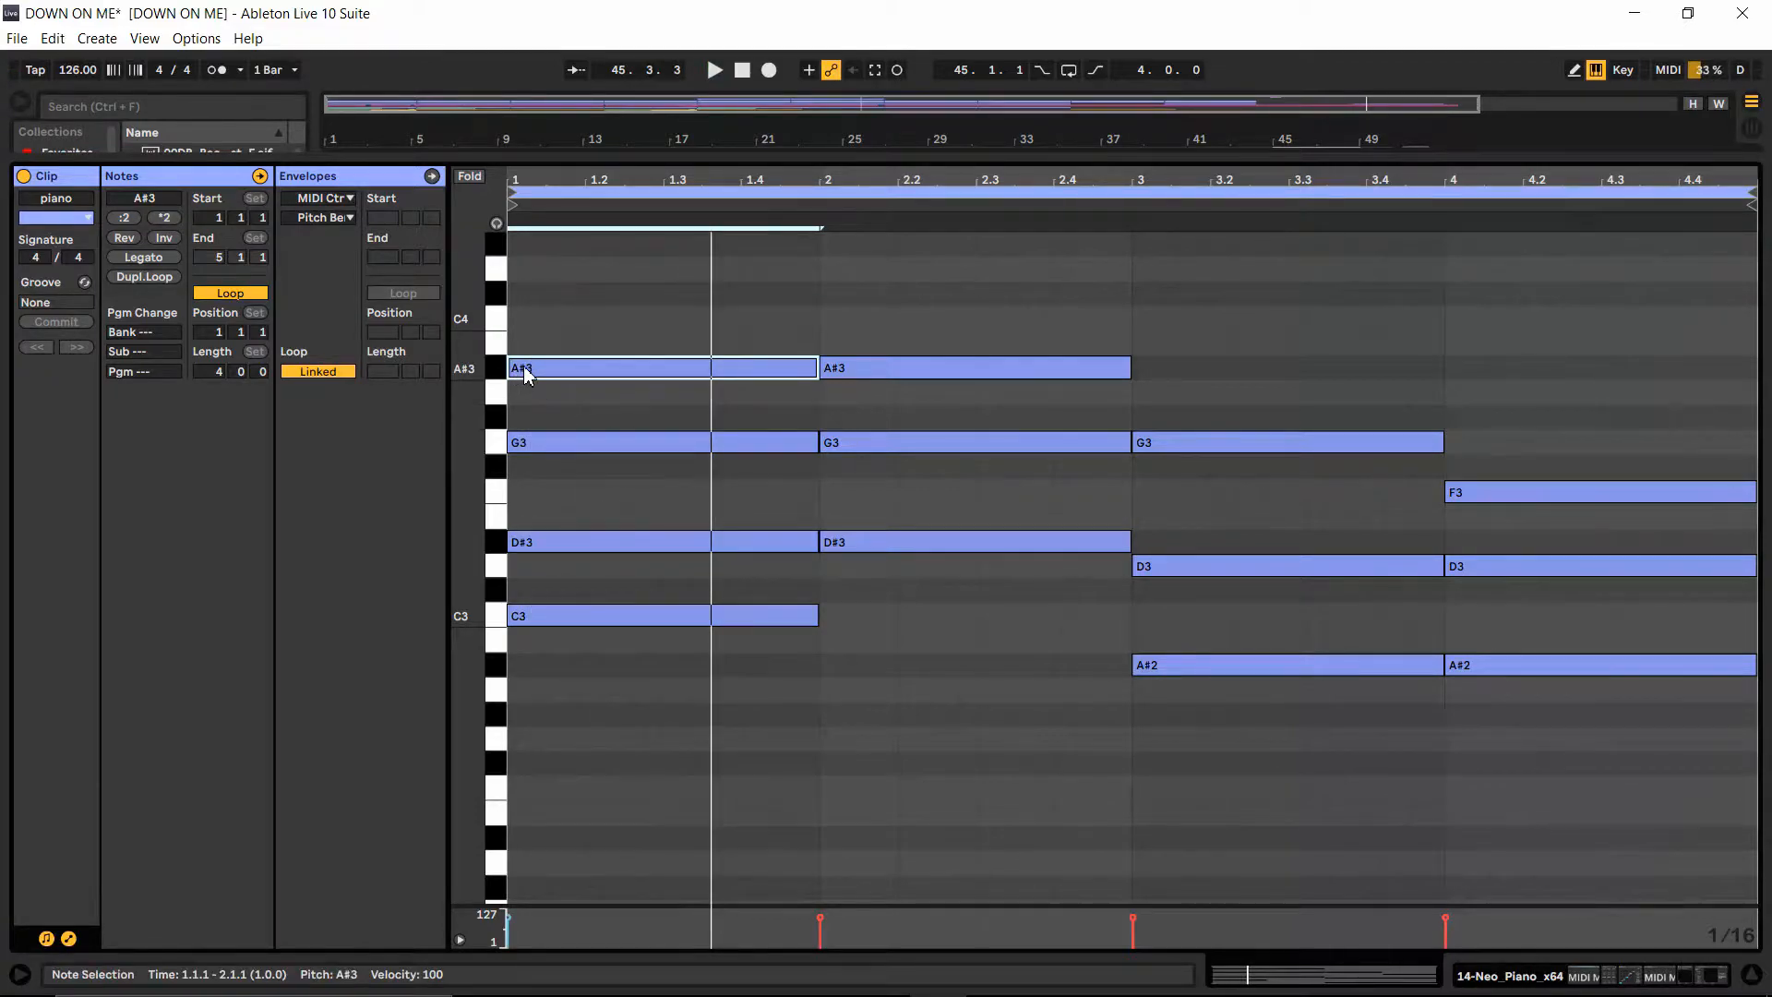
left_click_drag(526, 371, 529, 325)
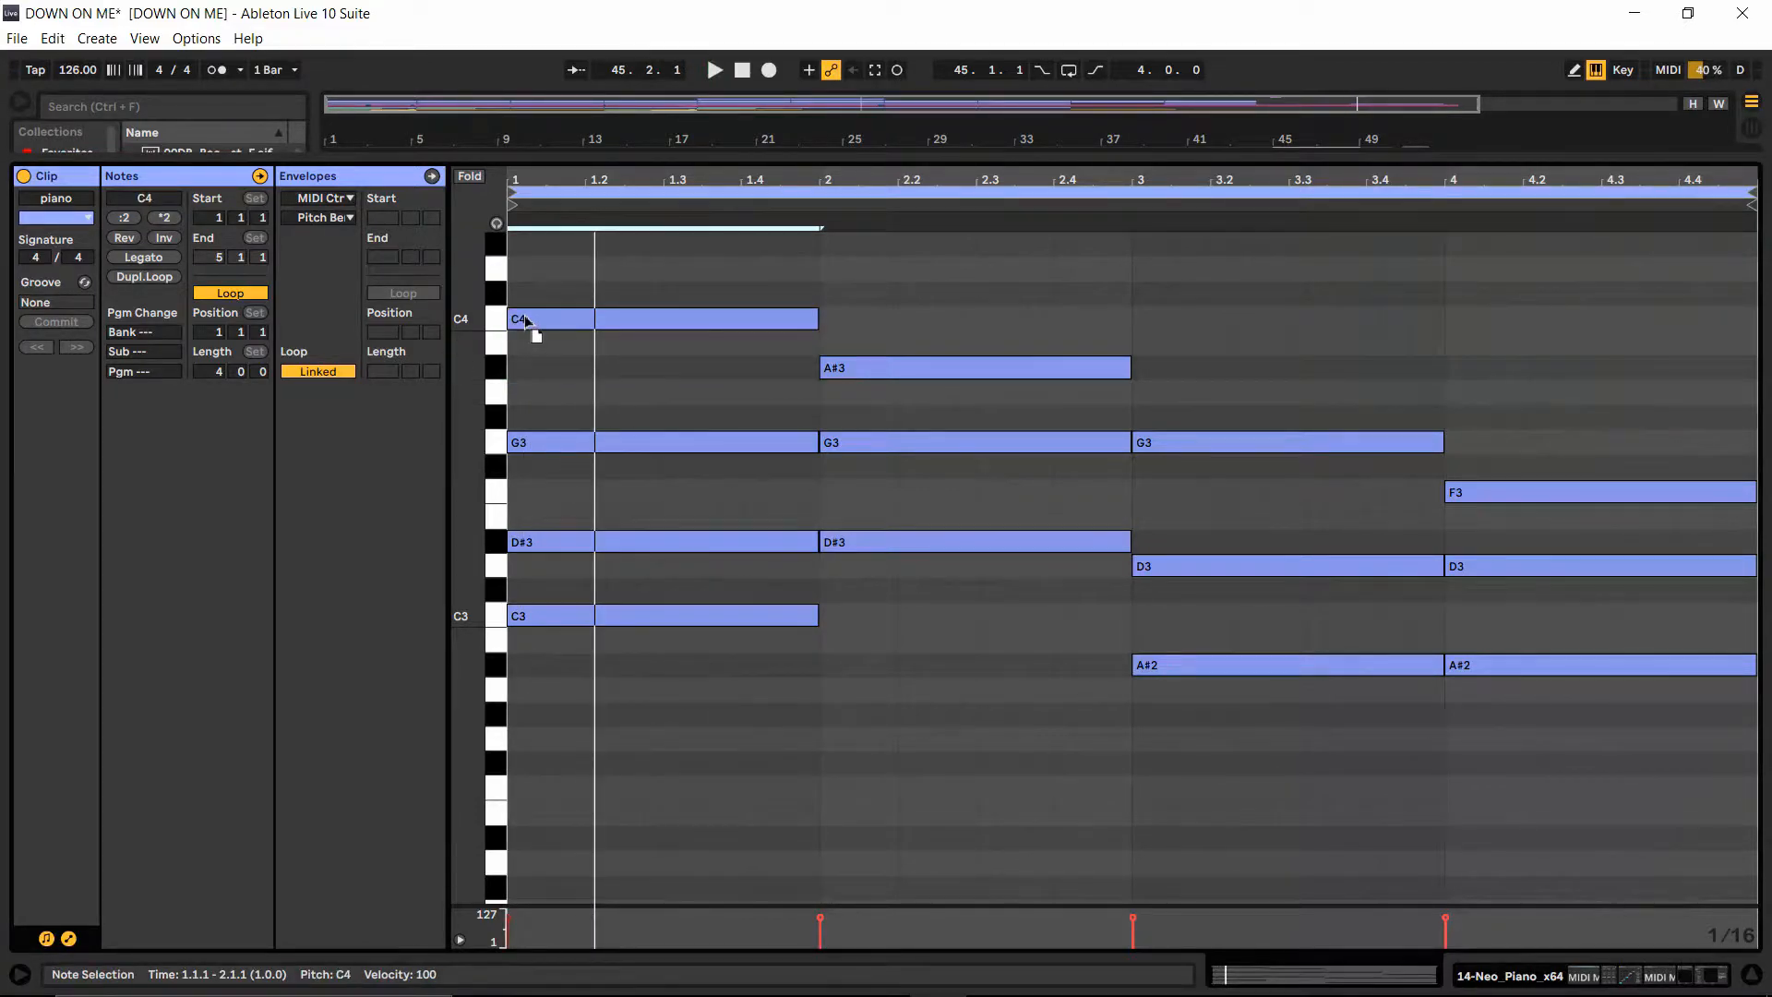
key("space")
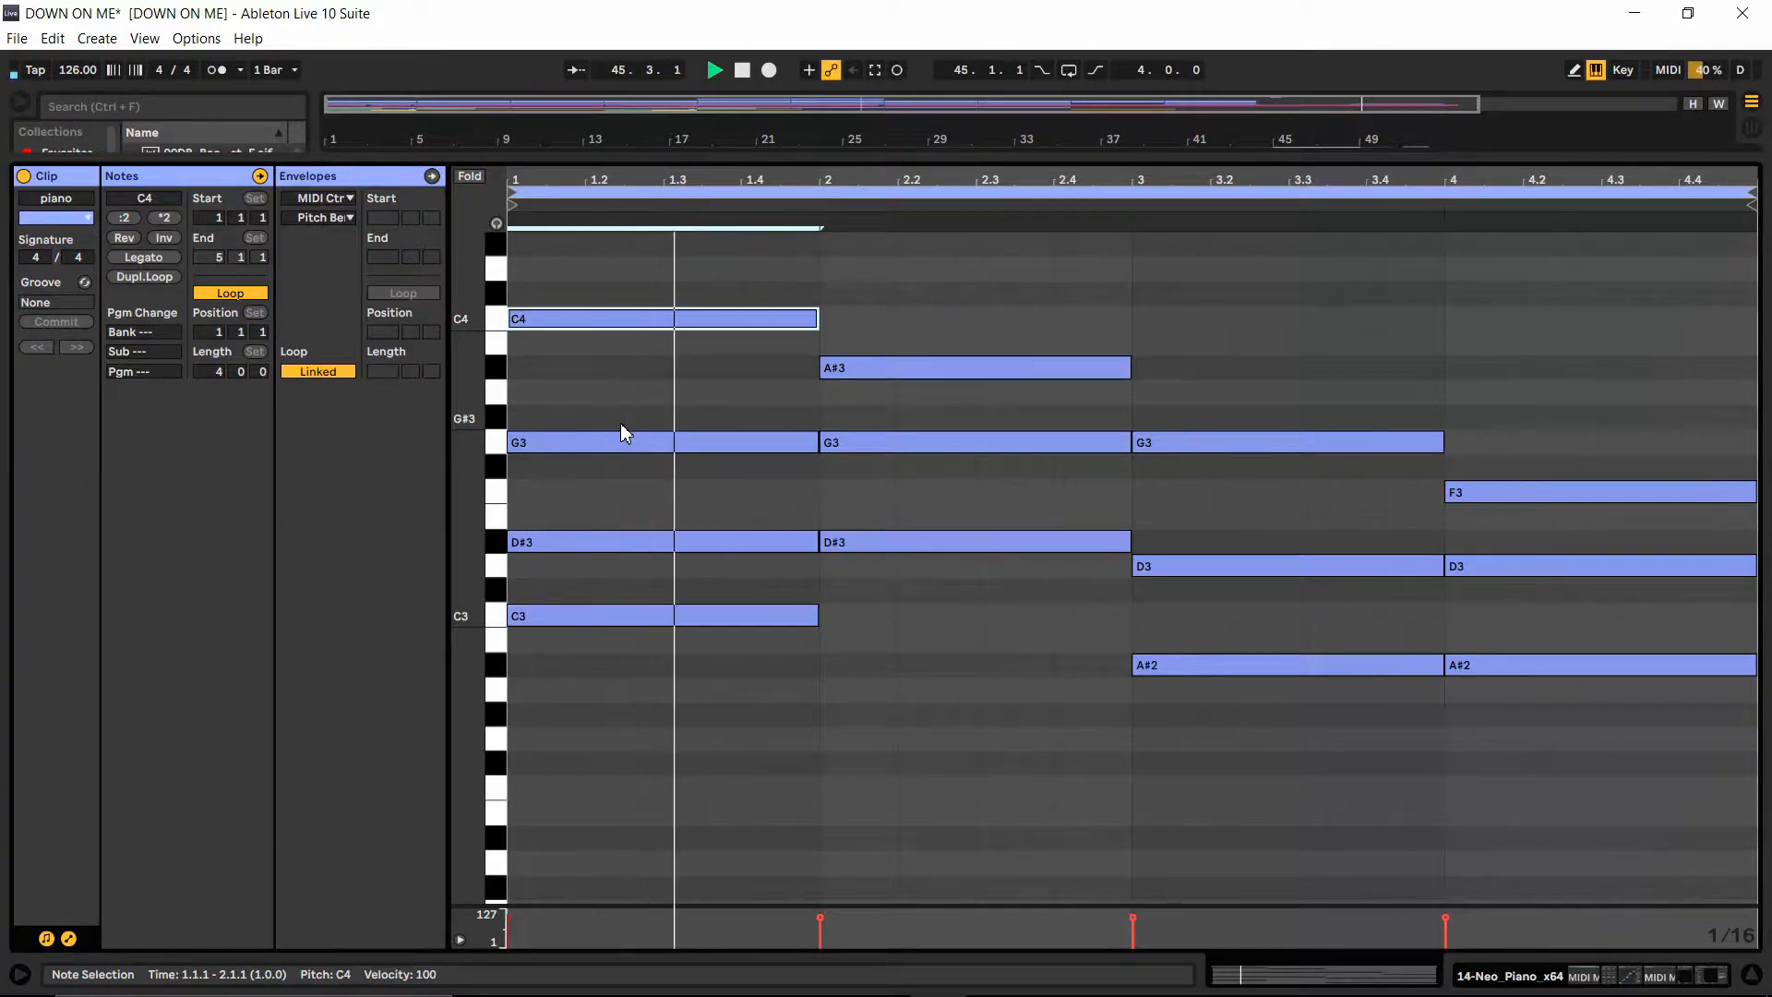
key("space")
Step: Add a one-bar D4 note above the second chord, lower it to C#4, and audition it
scroll(877, 397, "up", 1)
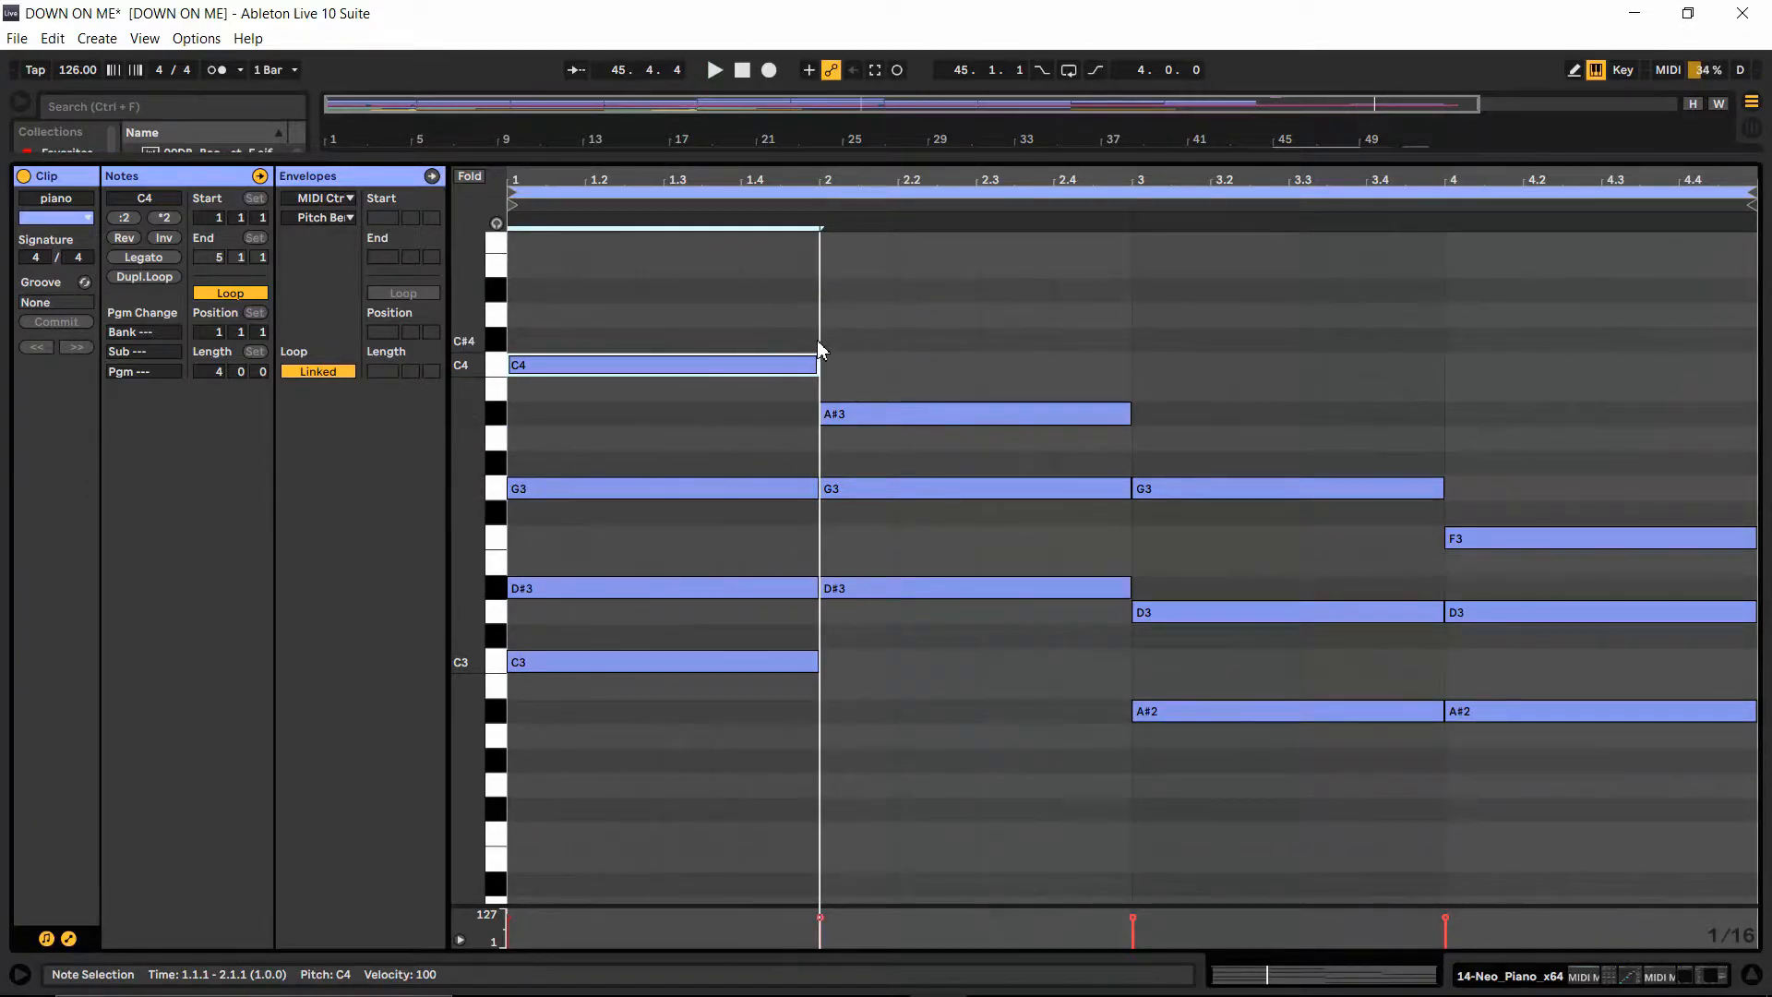
double_click(821, 316)
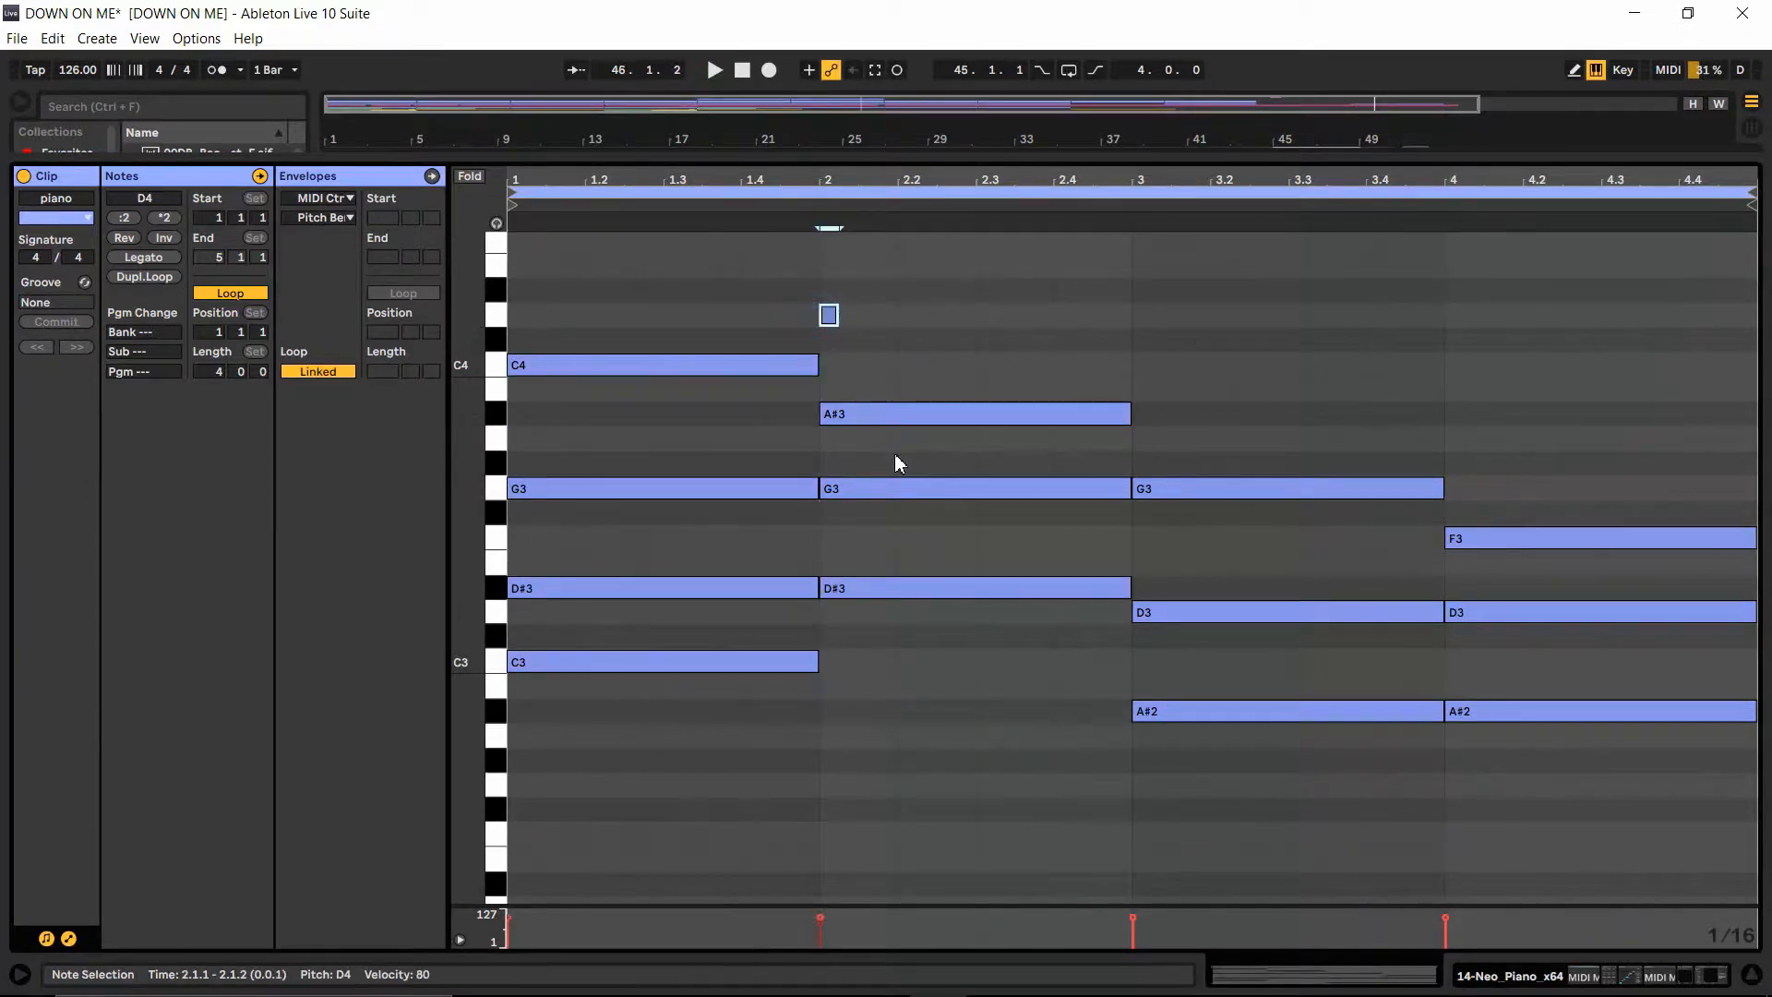
left_click_drag(840, 315, 1131, 315)
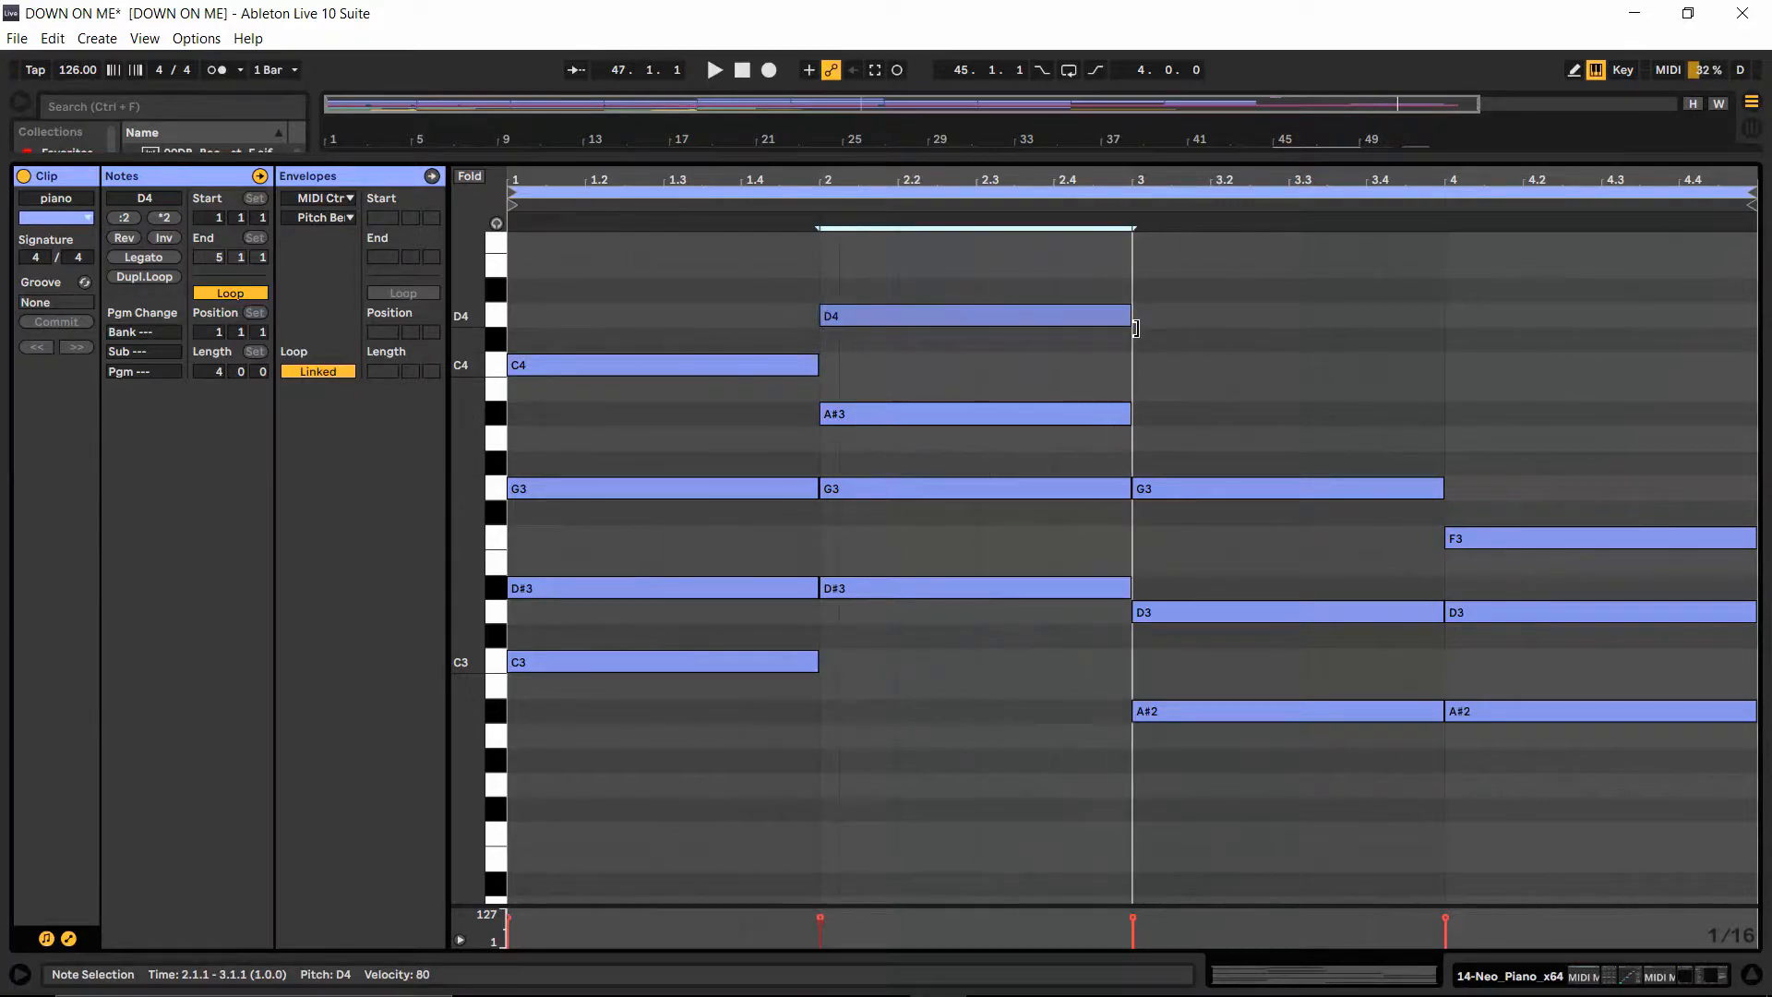
left_click_drag(1021, 316, 1022, 343)
key("space")
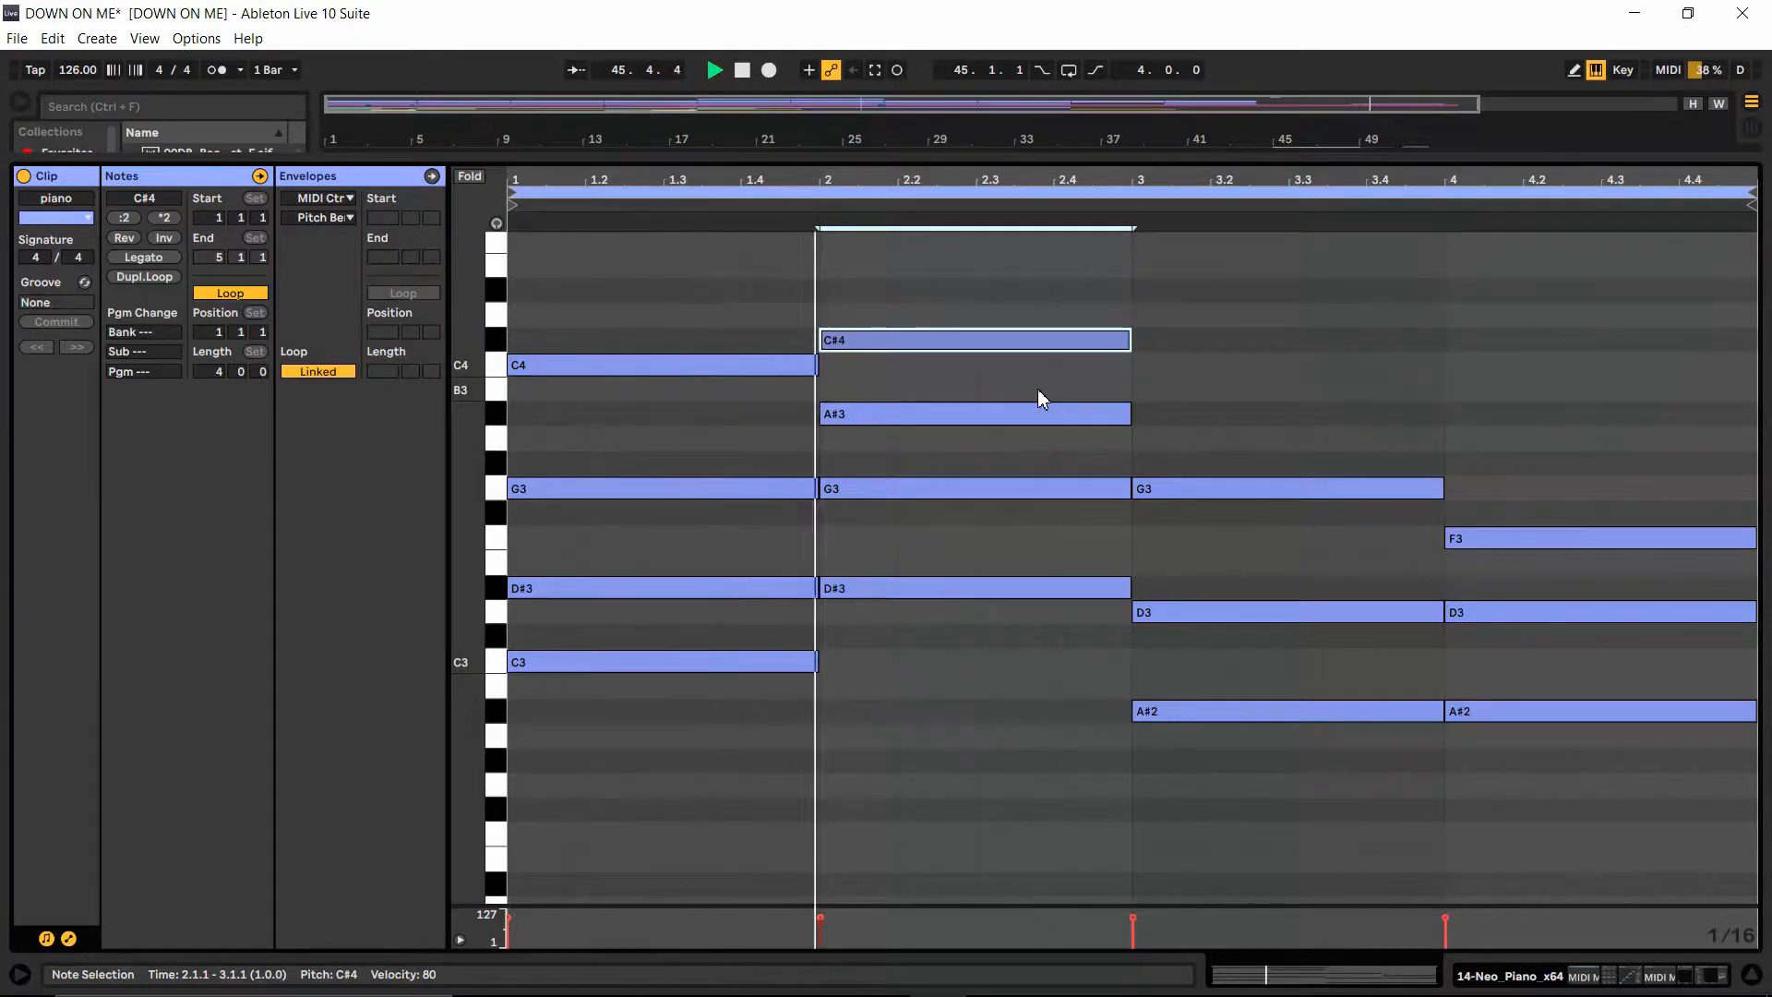
key("space")
Step: Move the second chord's C#4 note down to A#2 and play the clip to check it
left_click_drag(984, 351, 971, 717)
key("space")
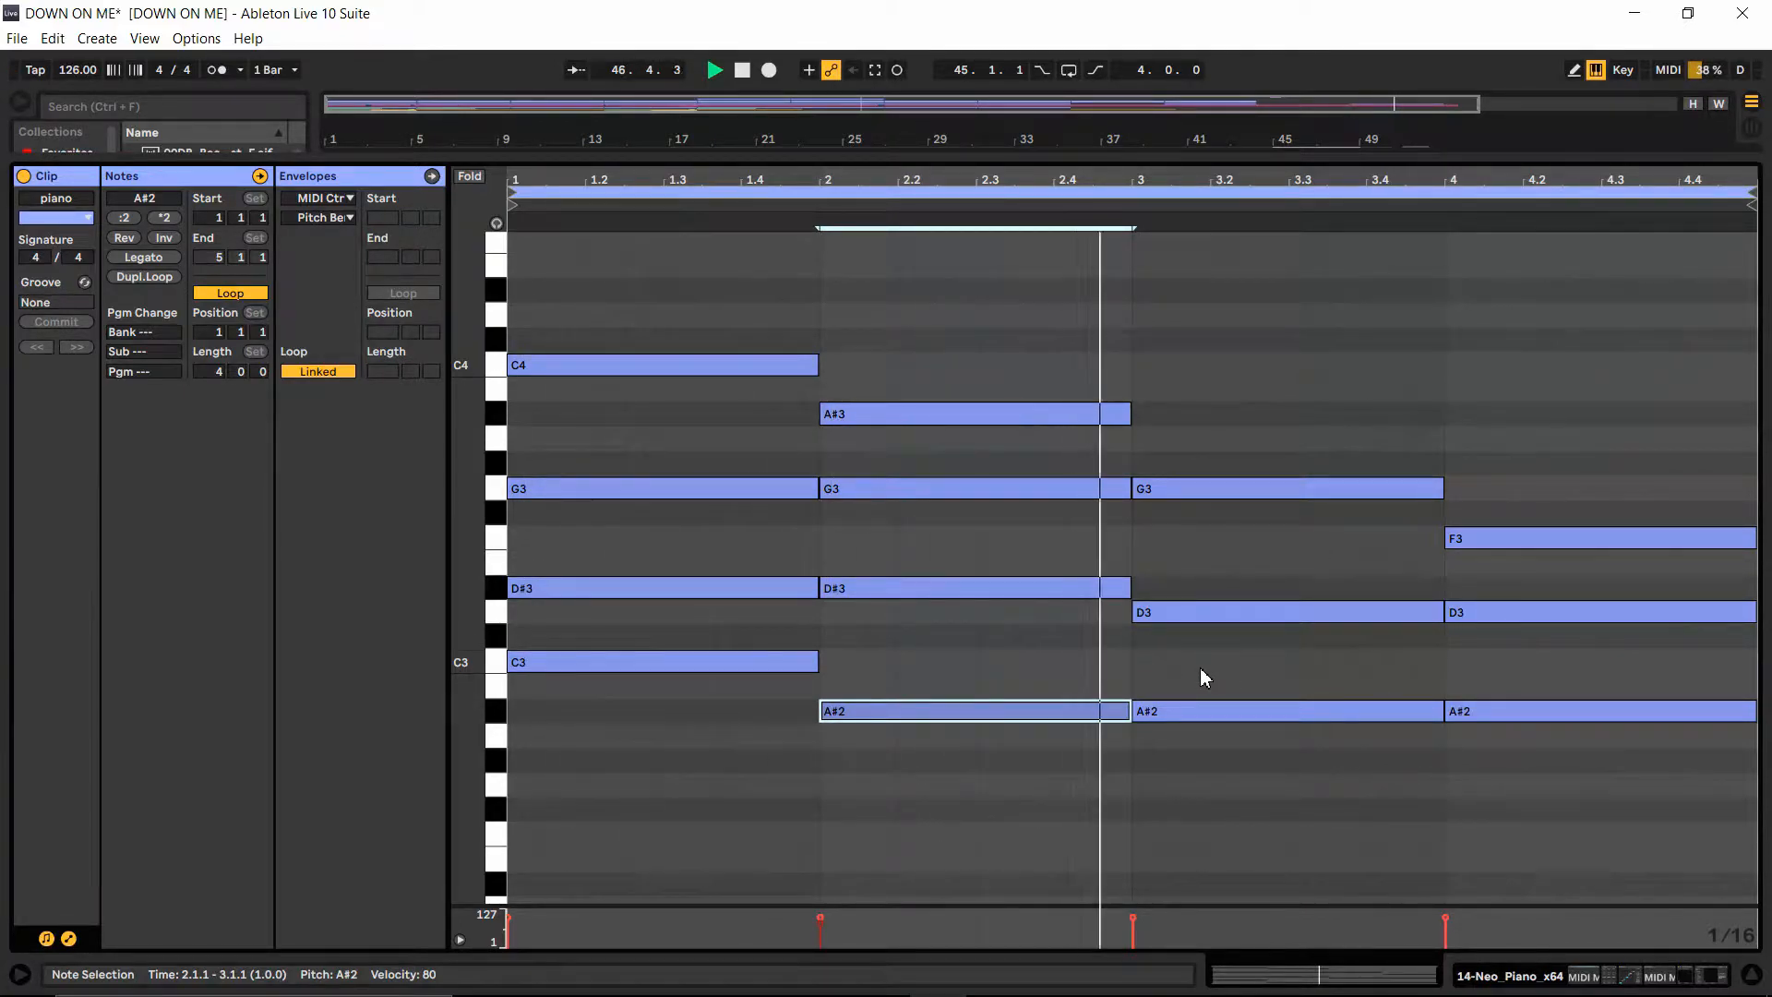
key("space")
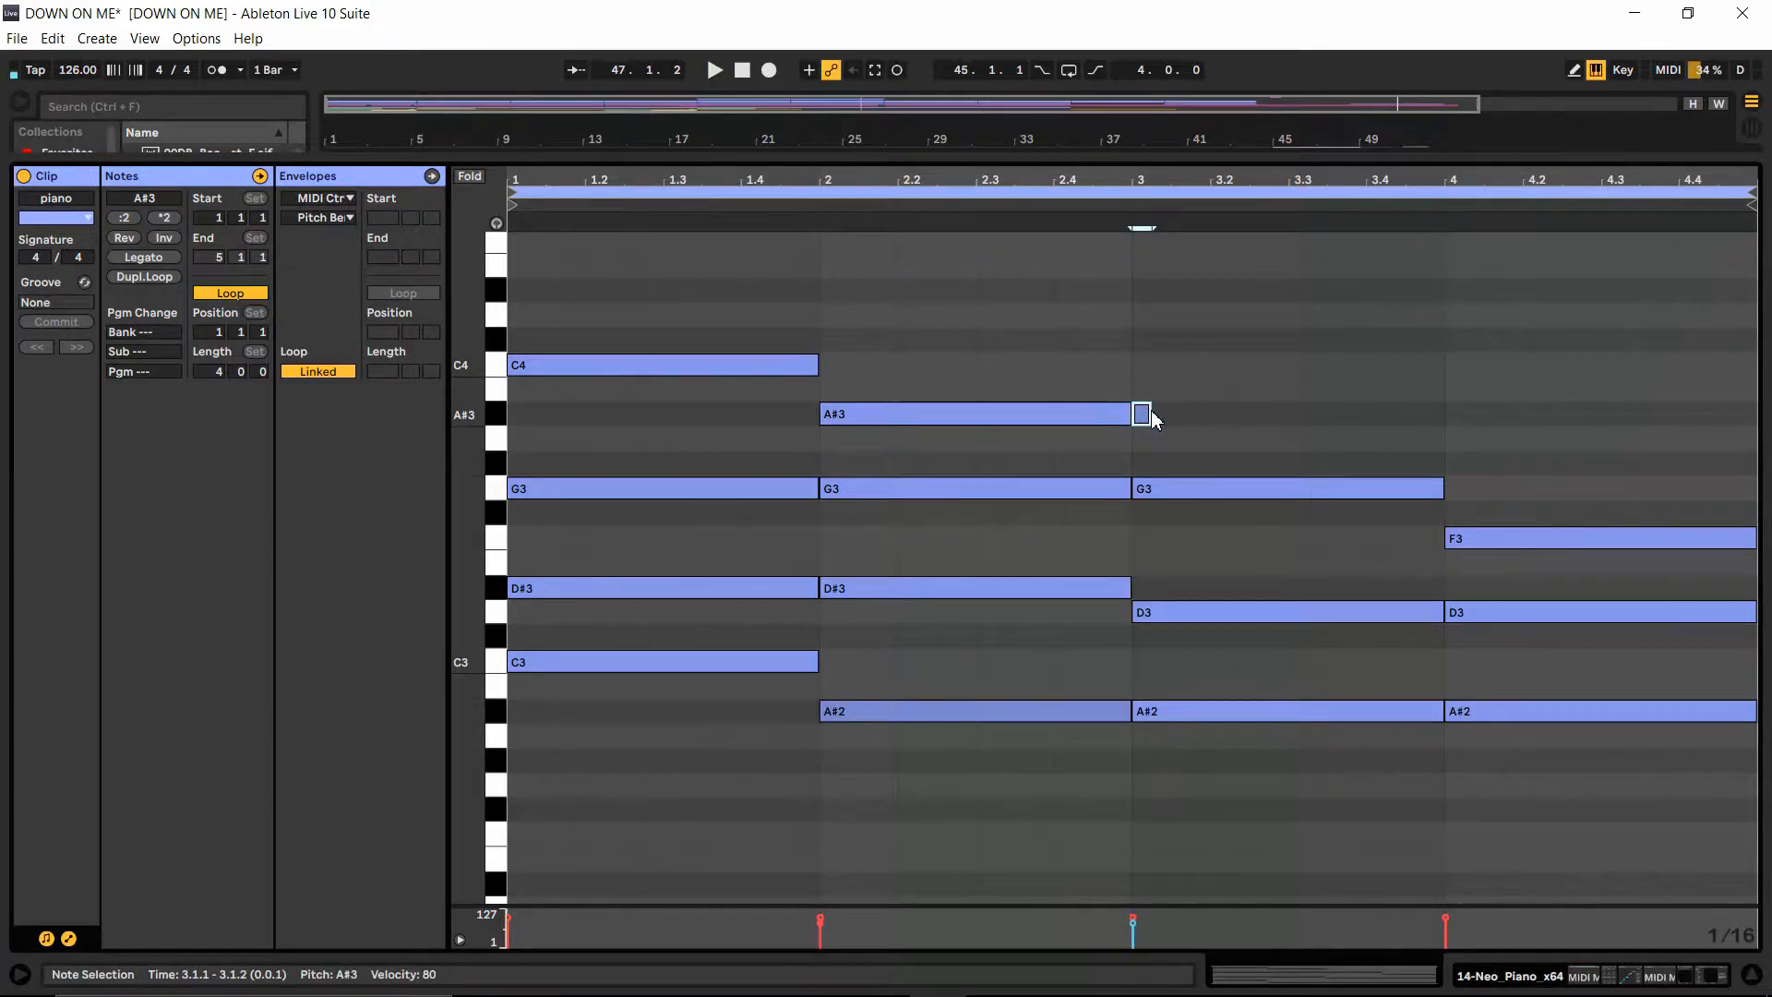
Step: Add an A#3 note spanning the whole third bar above the third chord and play the clip
left_click_drag(1152, 414, 1440, 433)
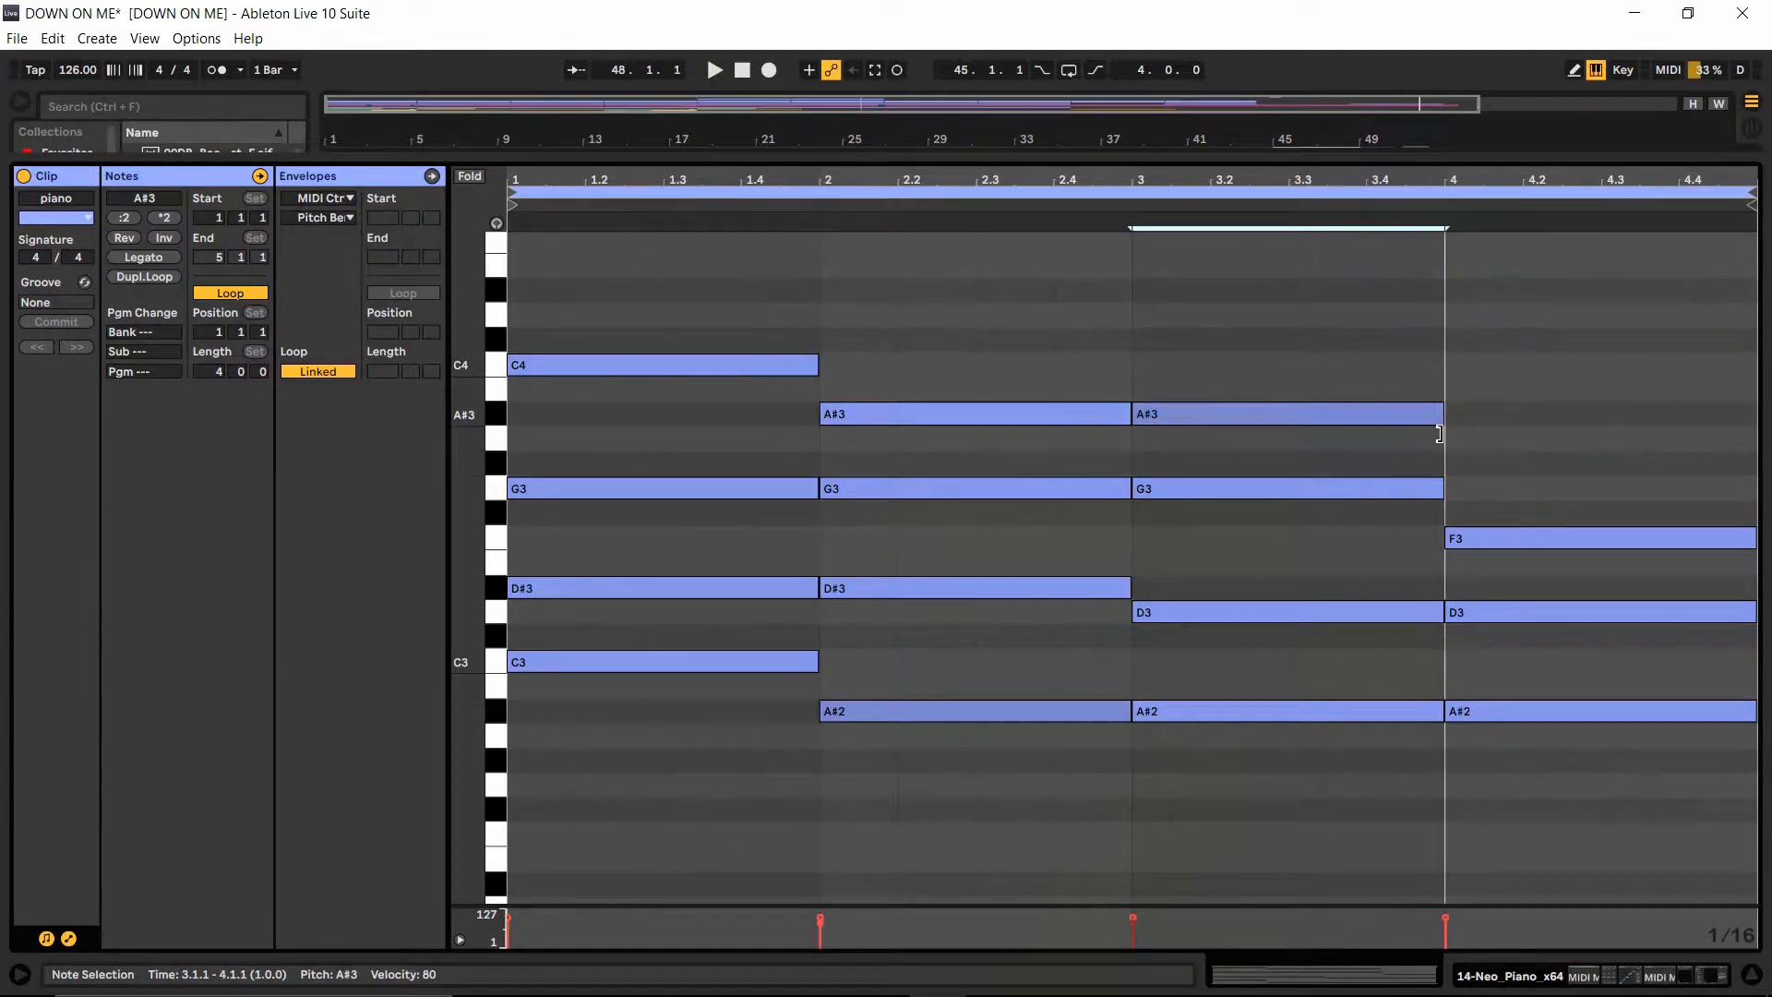
left_click(1169, 421)
key("space")
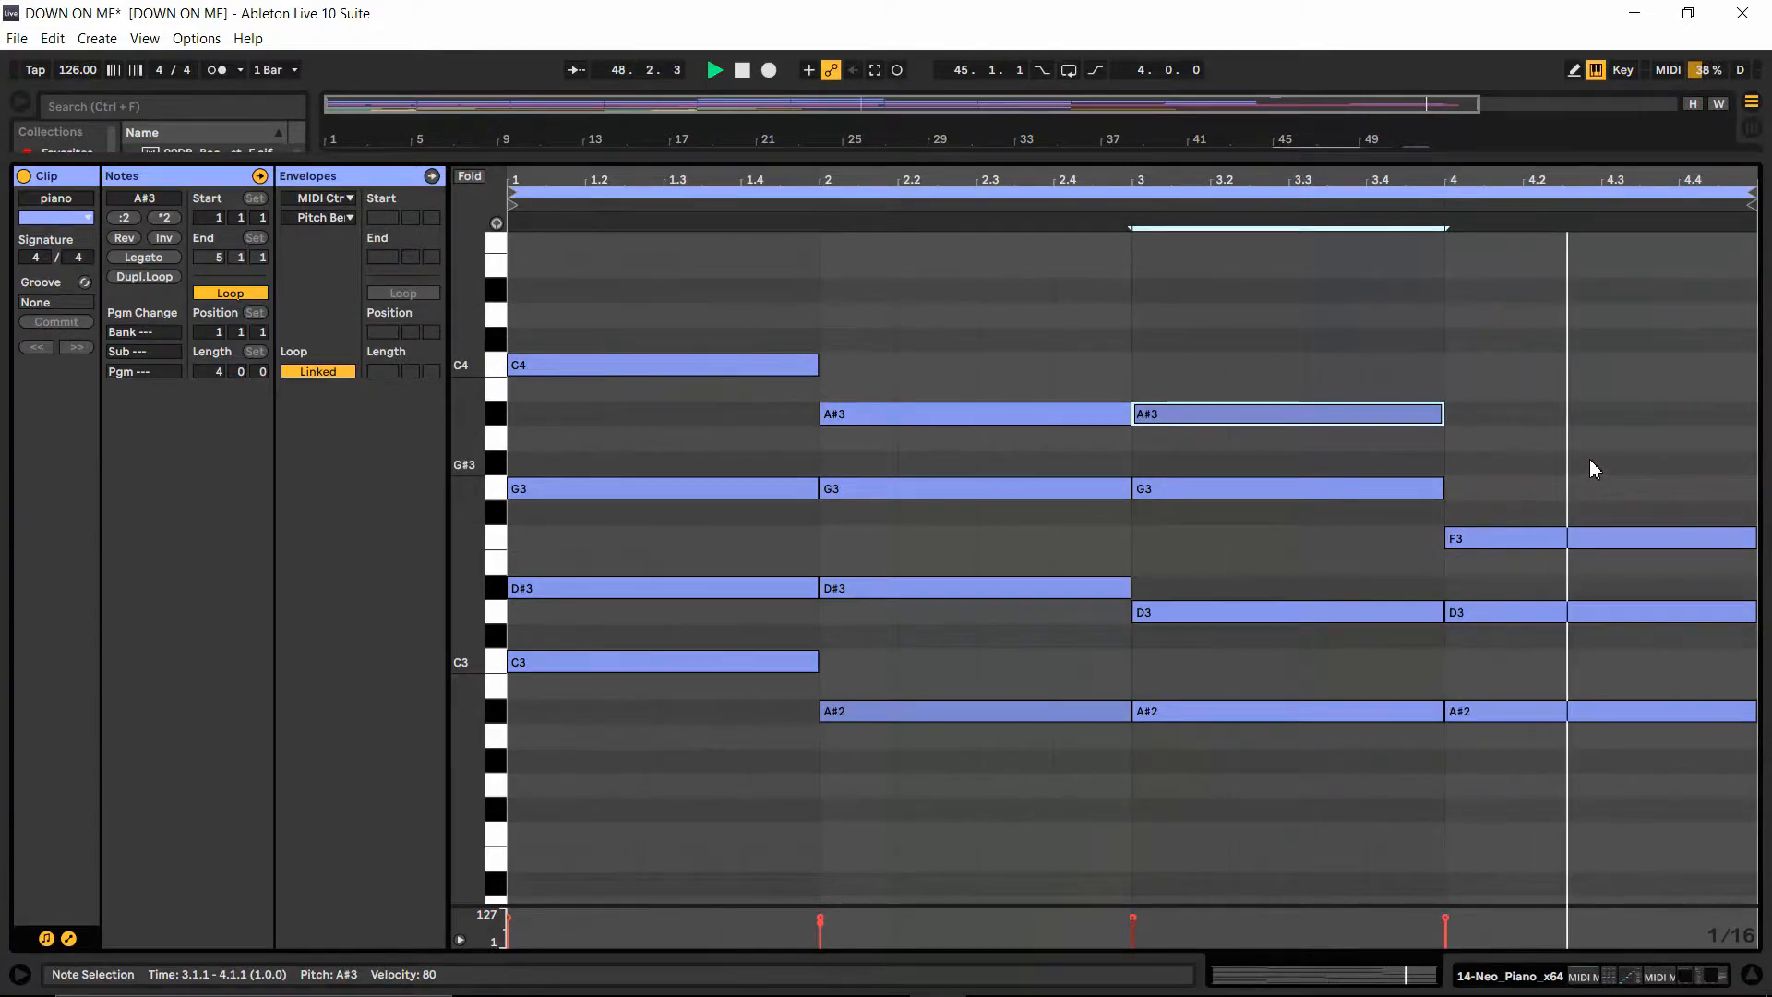
Step: Add a one-bar note above the fourth chord, try it at G#3, and settle it on A#3 while auditioning
double_click(1455, 421)
left_click_drag(1466, 414, 1703, 429)
left_click_drag(1514, 412, 1515, 468)
key("space")
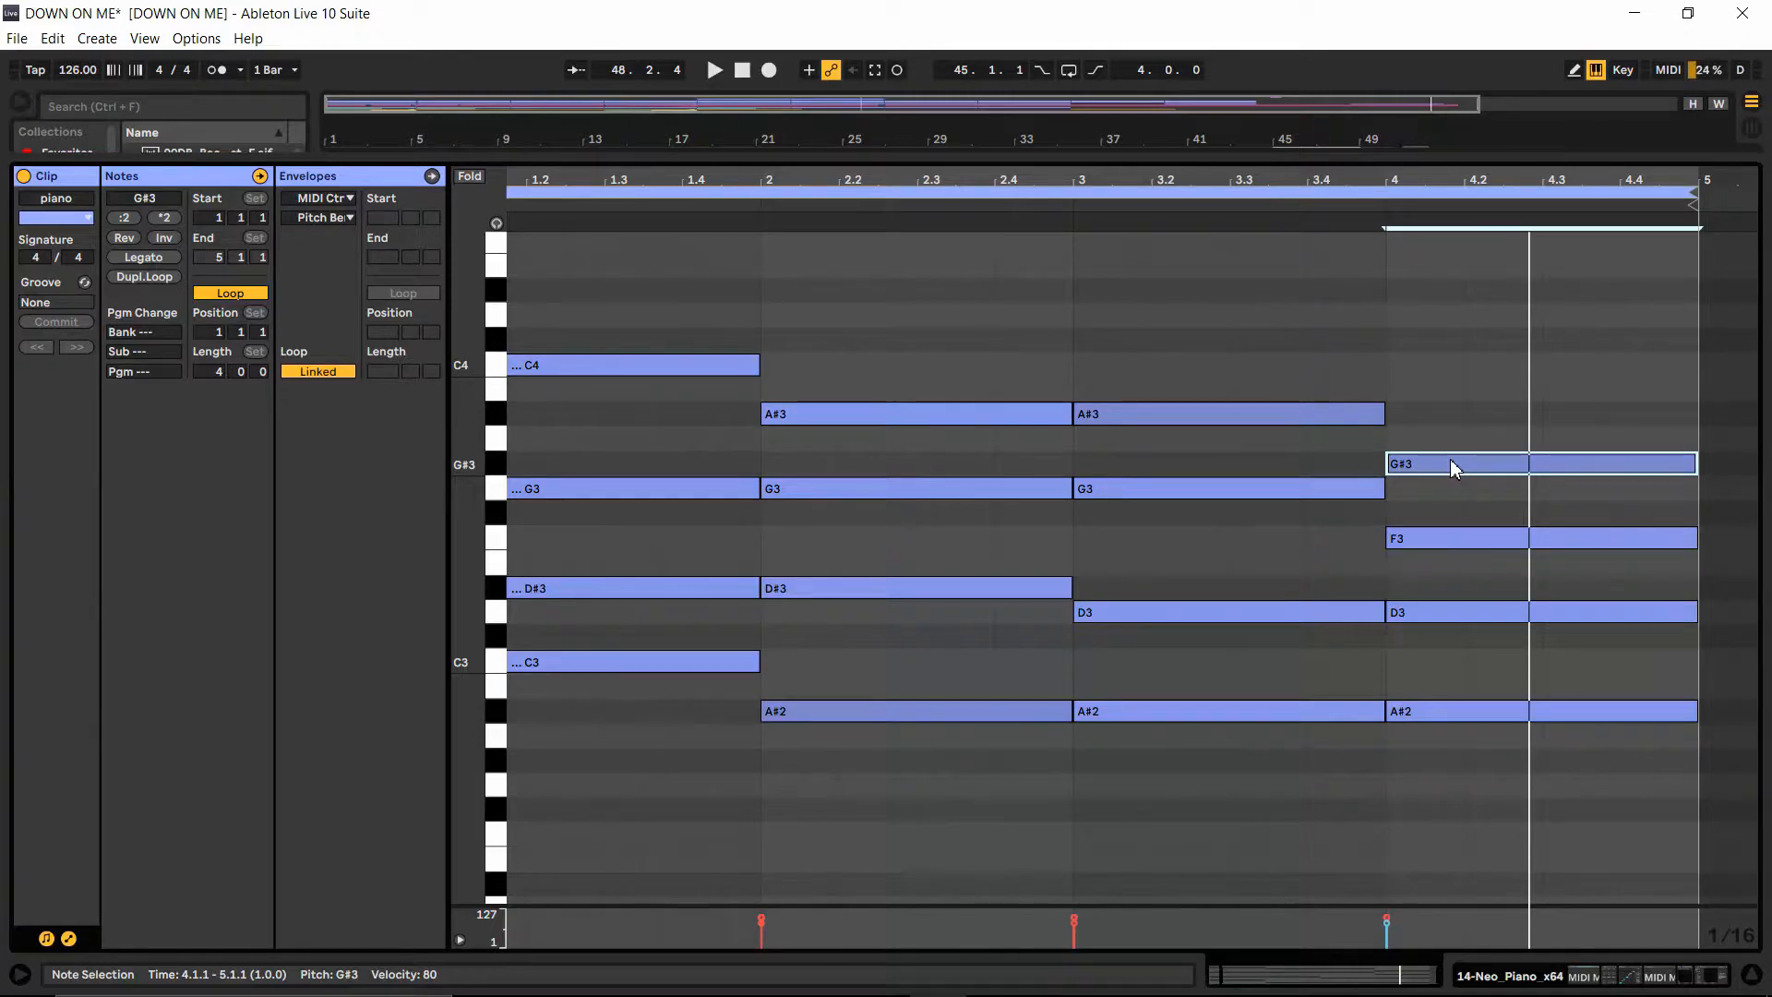
left_click_drag(1449, 457, 1453, 421)
key("space")
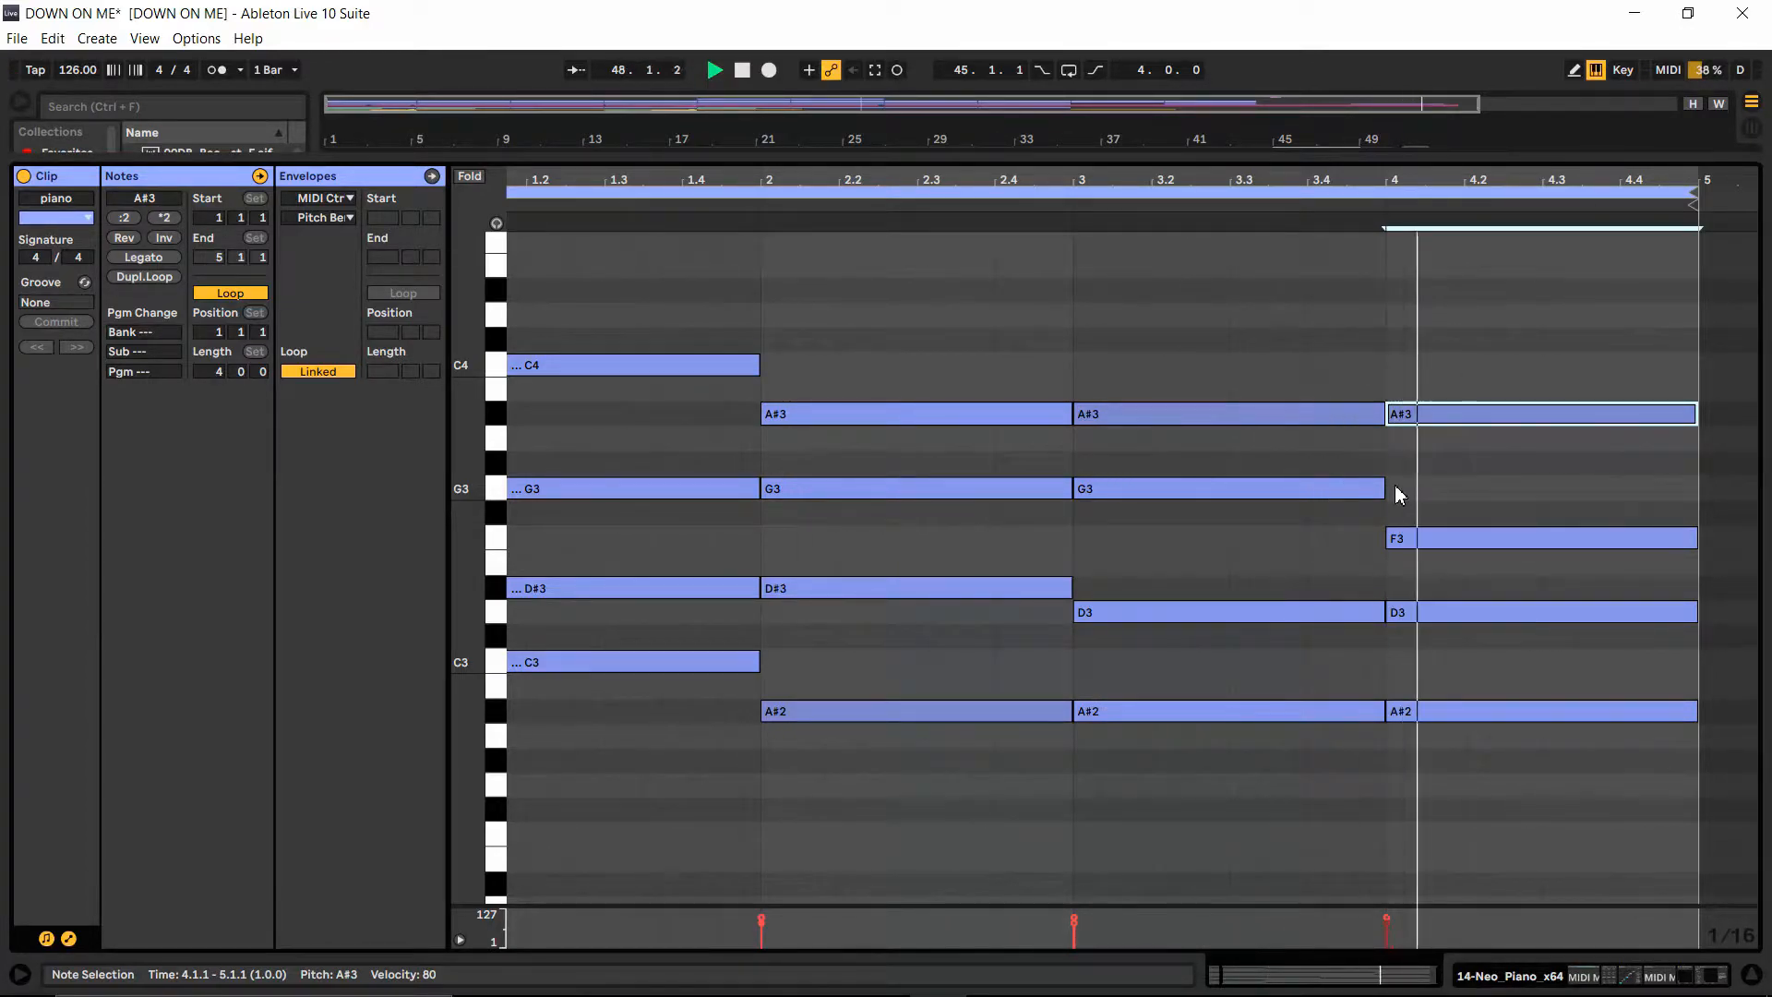
key("space")
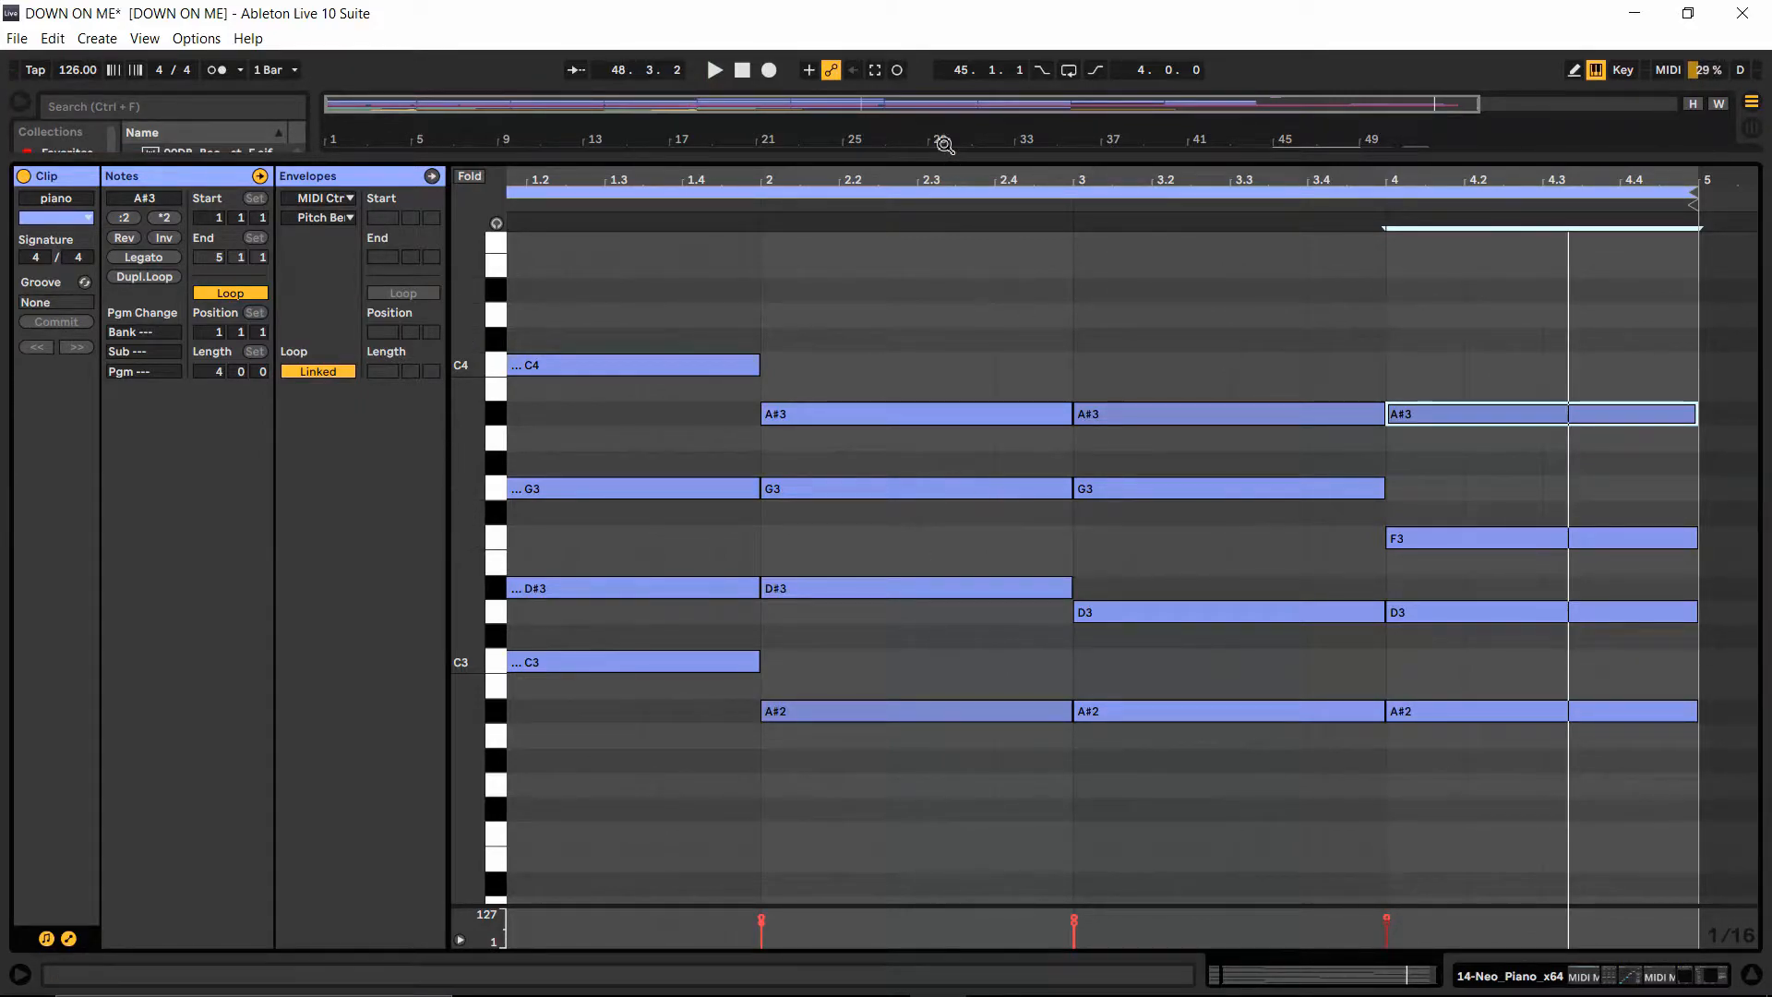
Step: Add a one-bar G2 note beneath the first chord, doubling its G3 an octave lower, and play it back
mouse_move(1094, 181)
left_mouse_down()
mouse_move(1094, 221)
mouse_move(1152, 176)
left_mouse_up()
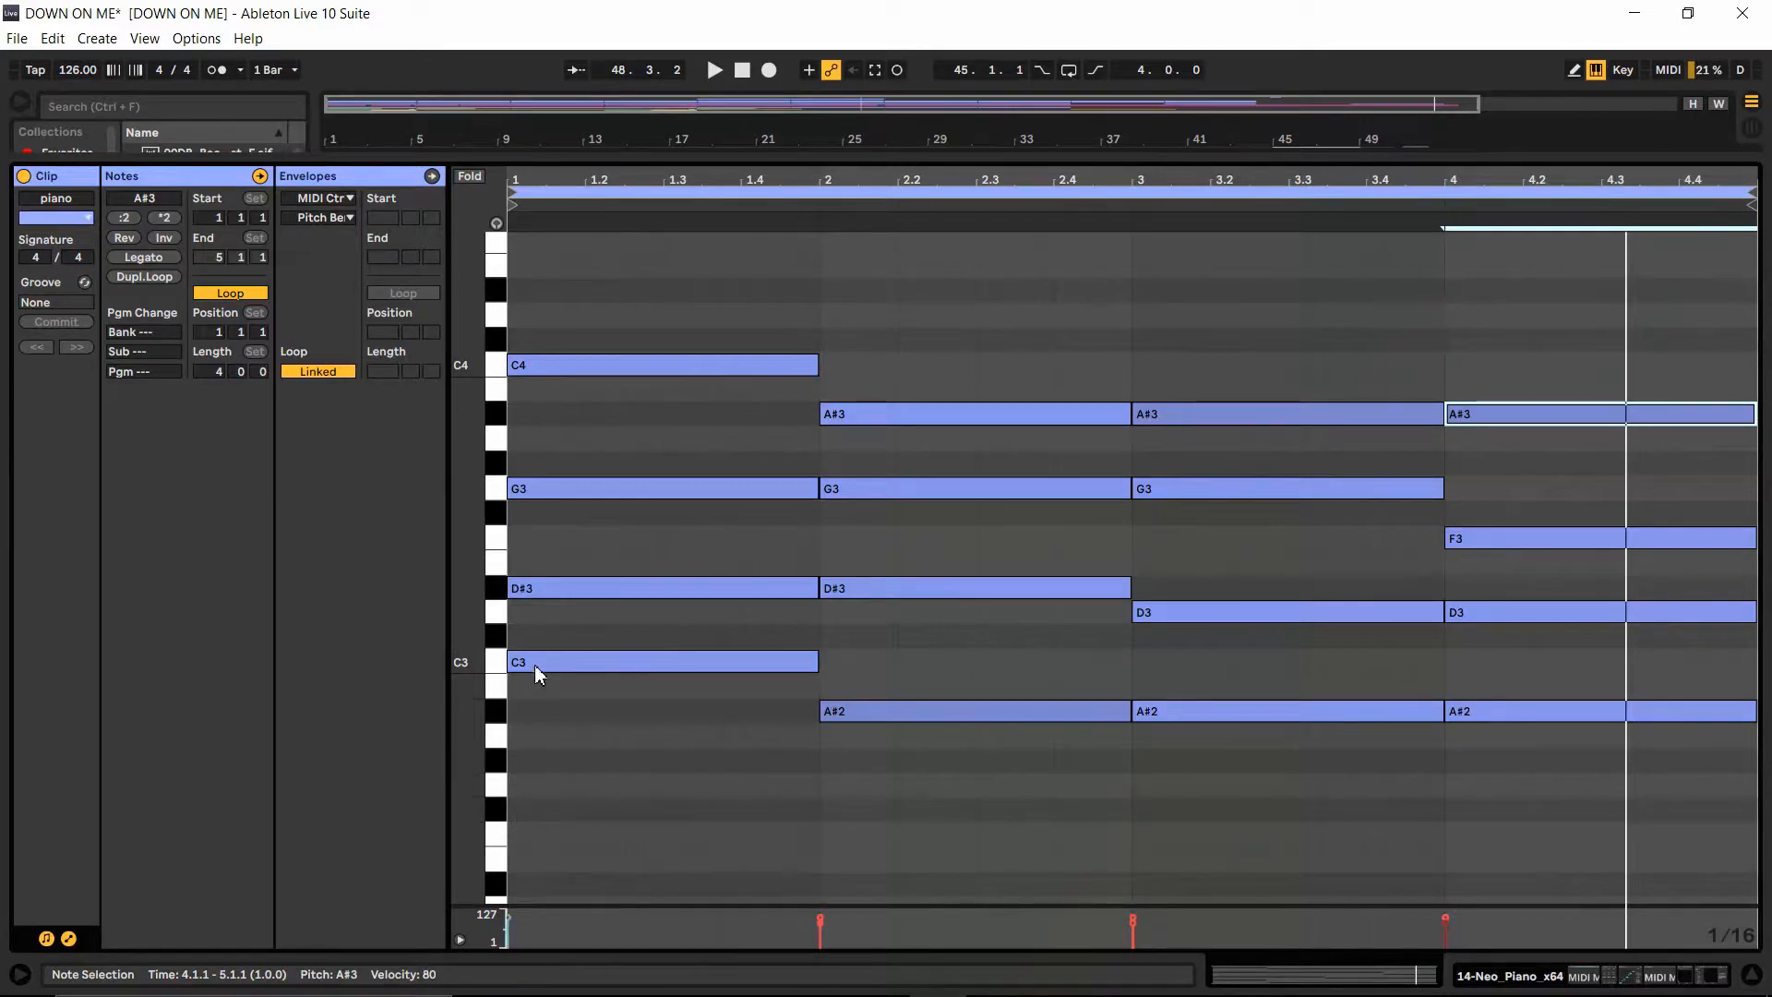
left_click(547, 589)
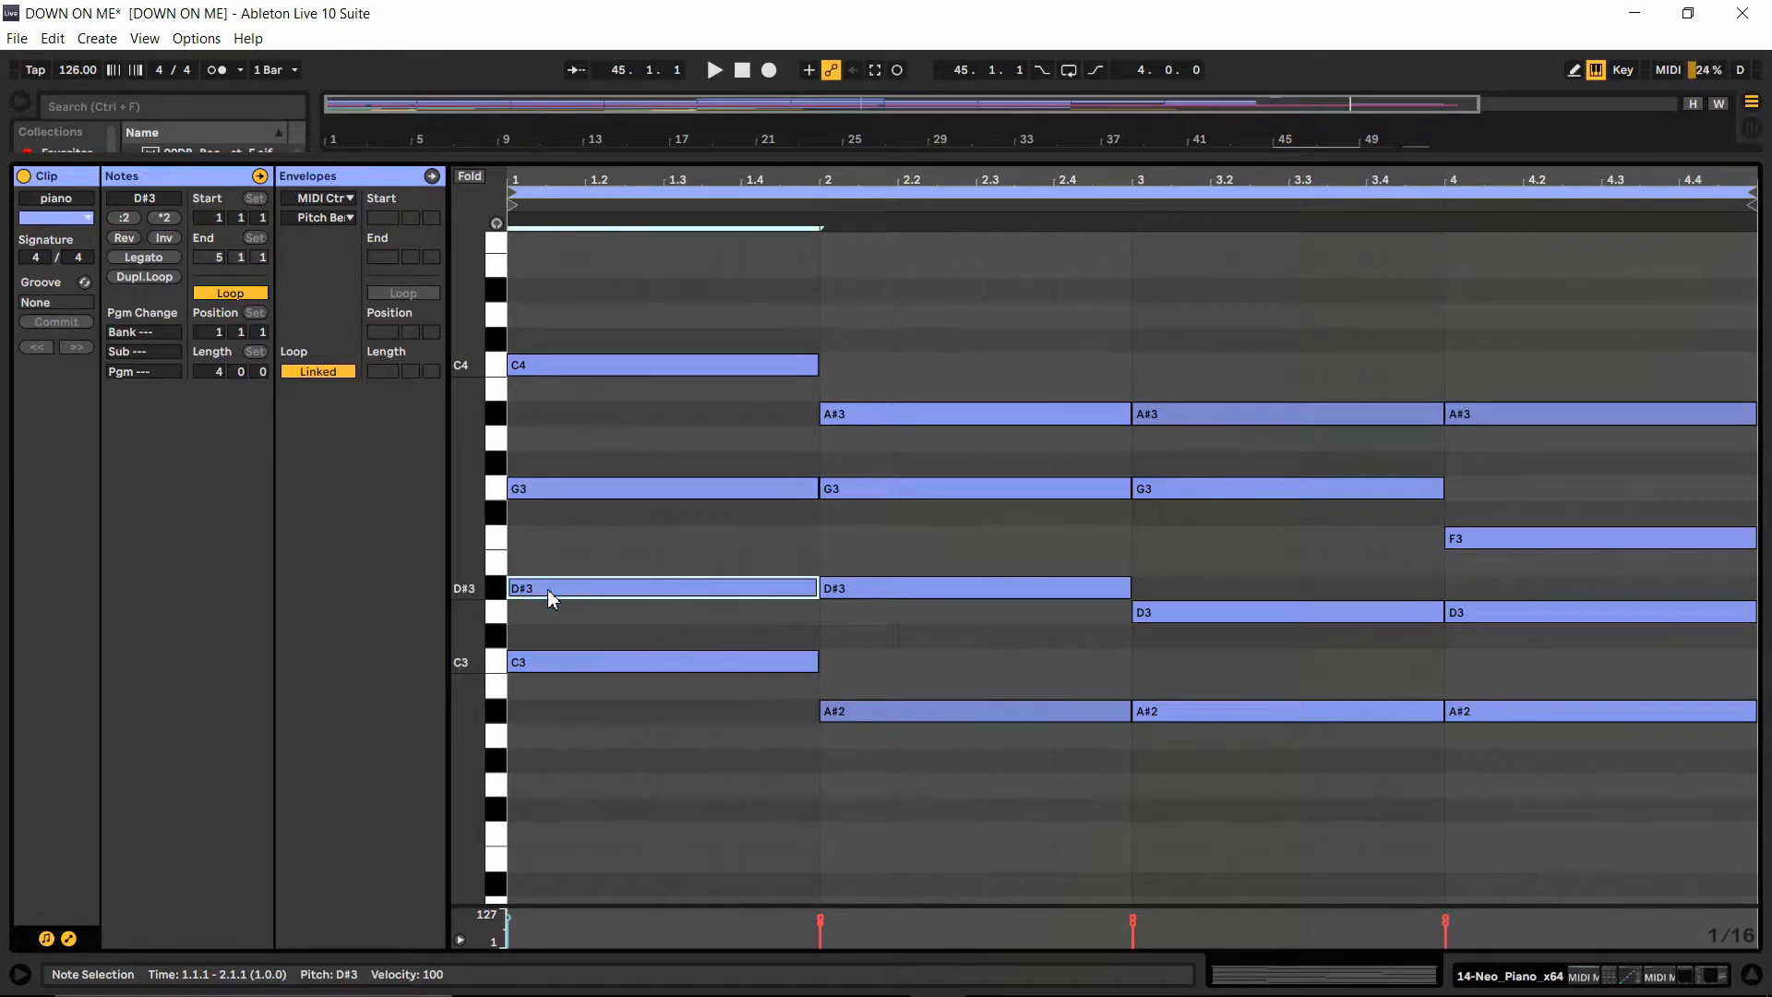
left_click(517, 803)
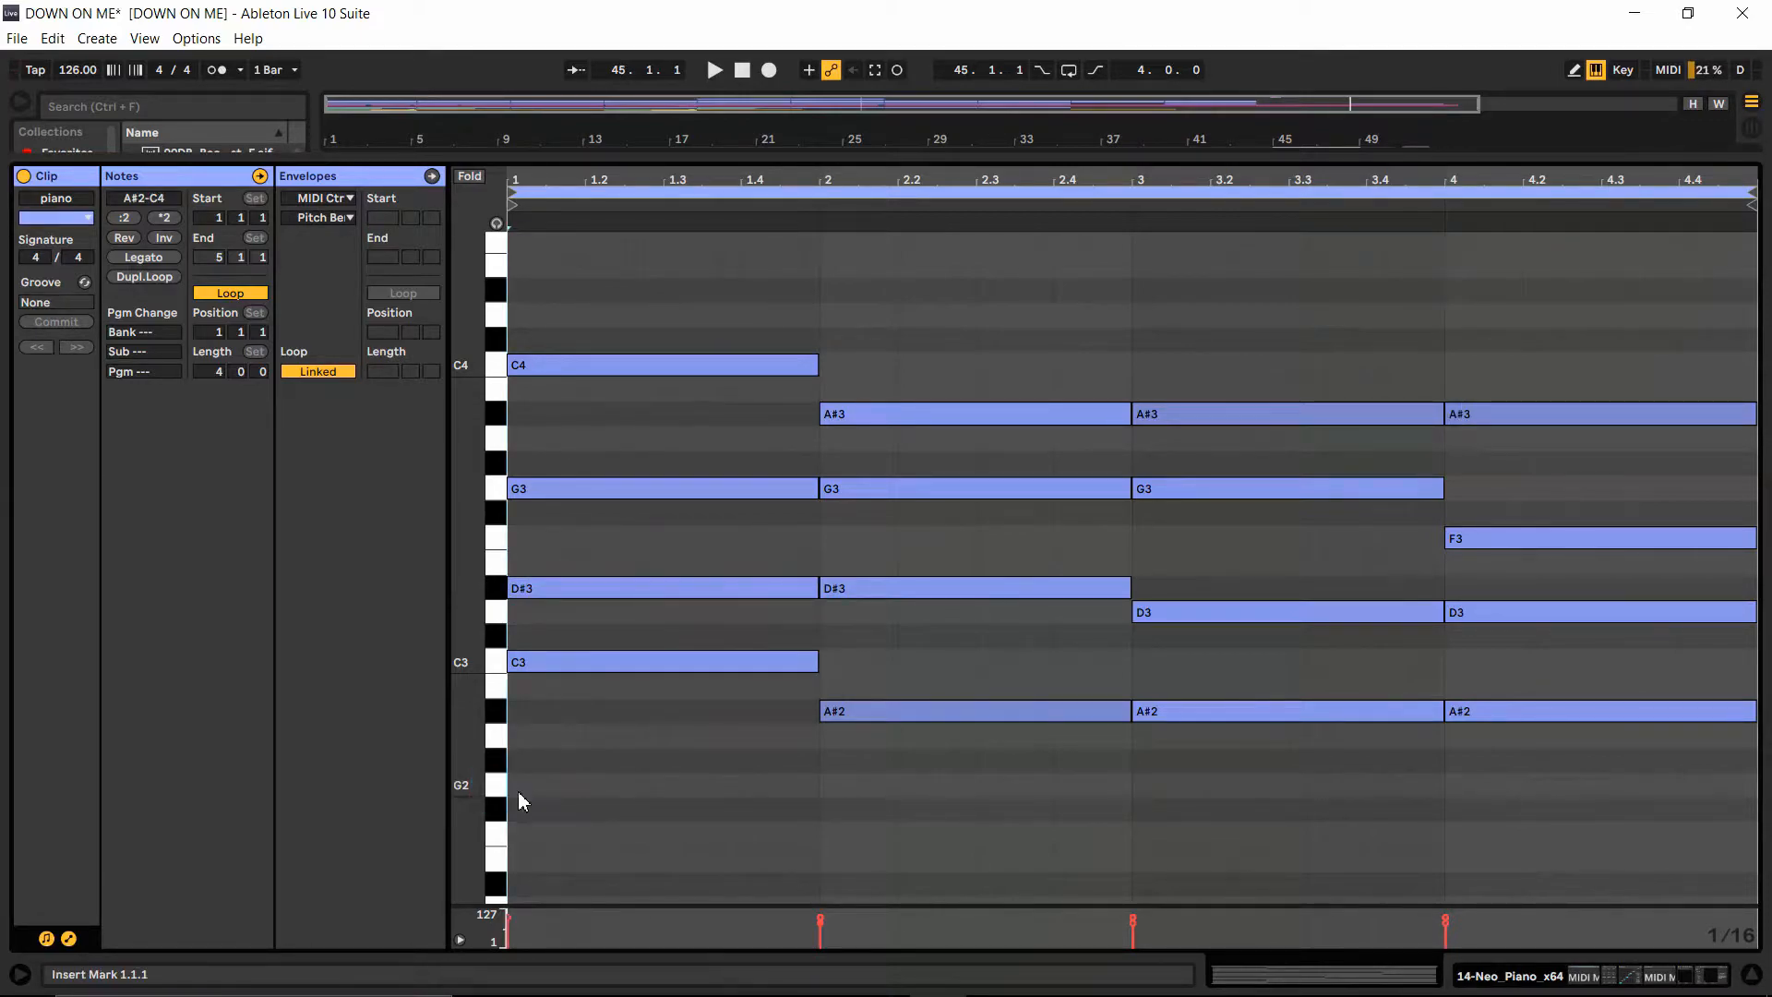
left_click(498, 859)
left_click(608, 494)
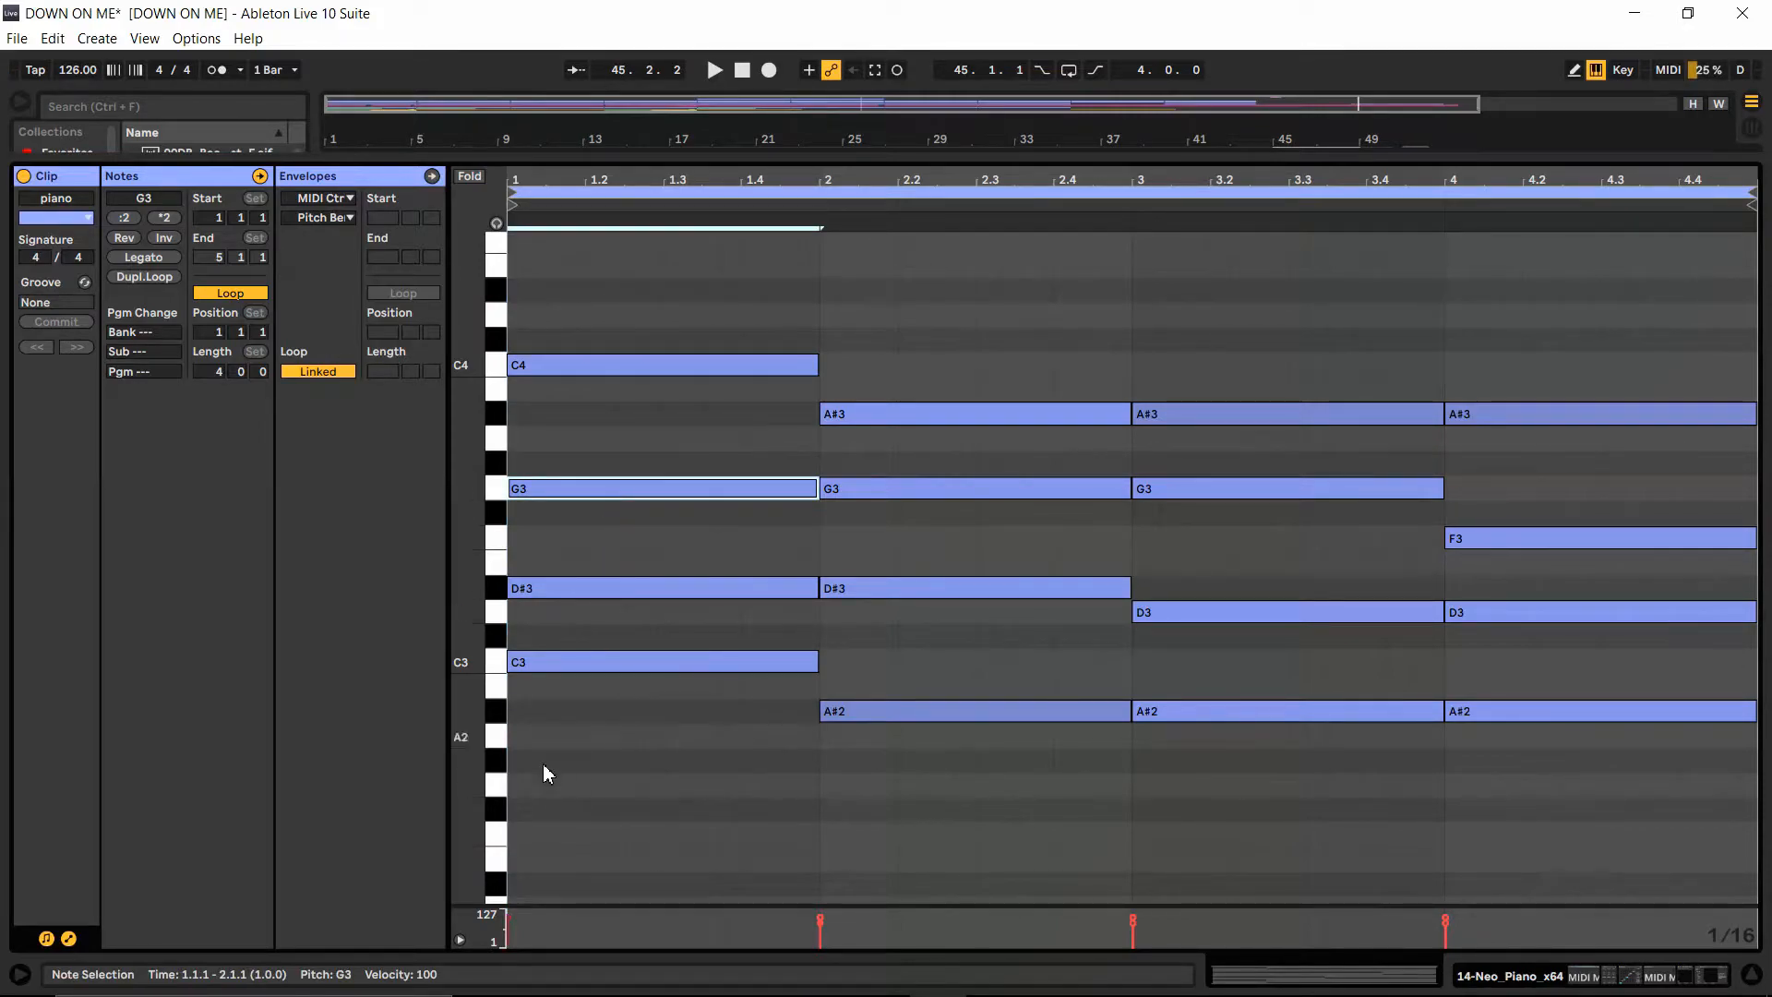
left_click(512, 794)
double_click(513, 794)
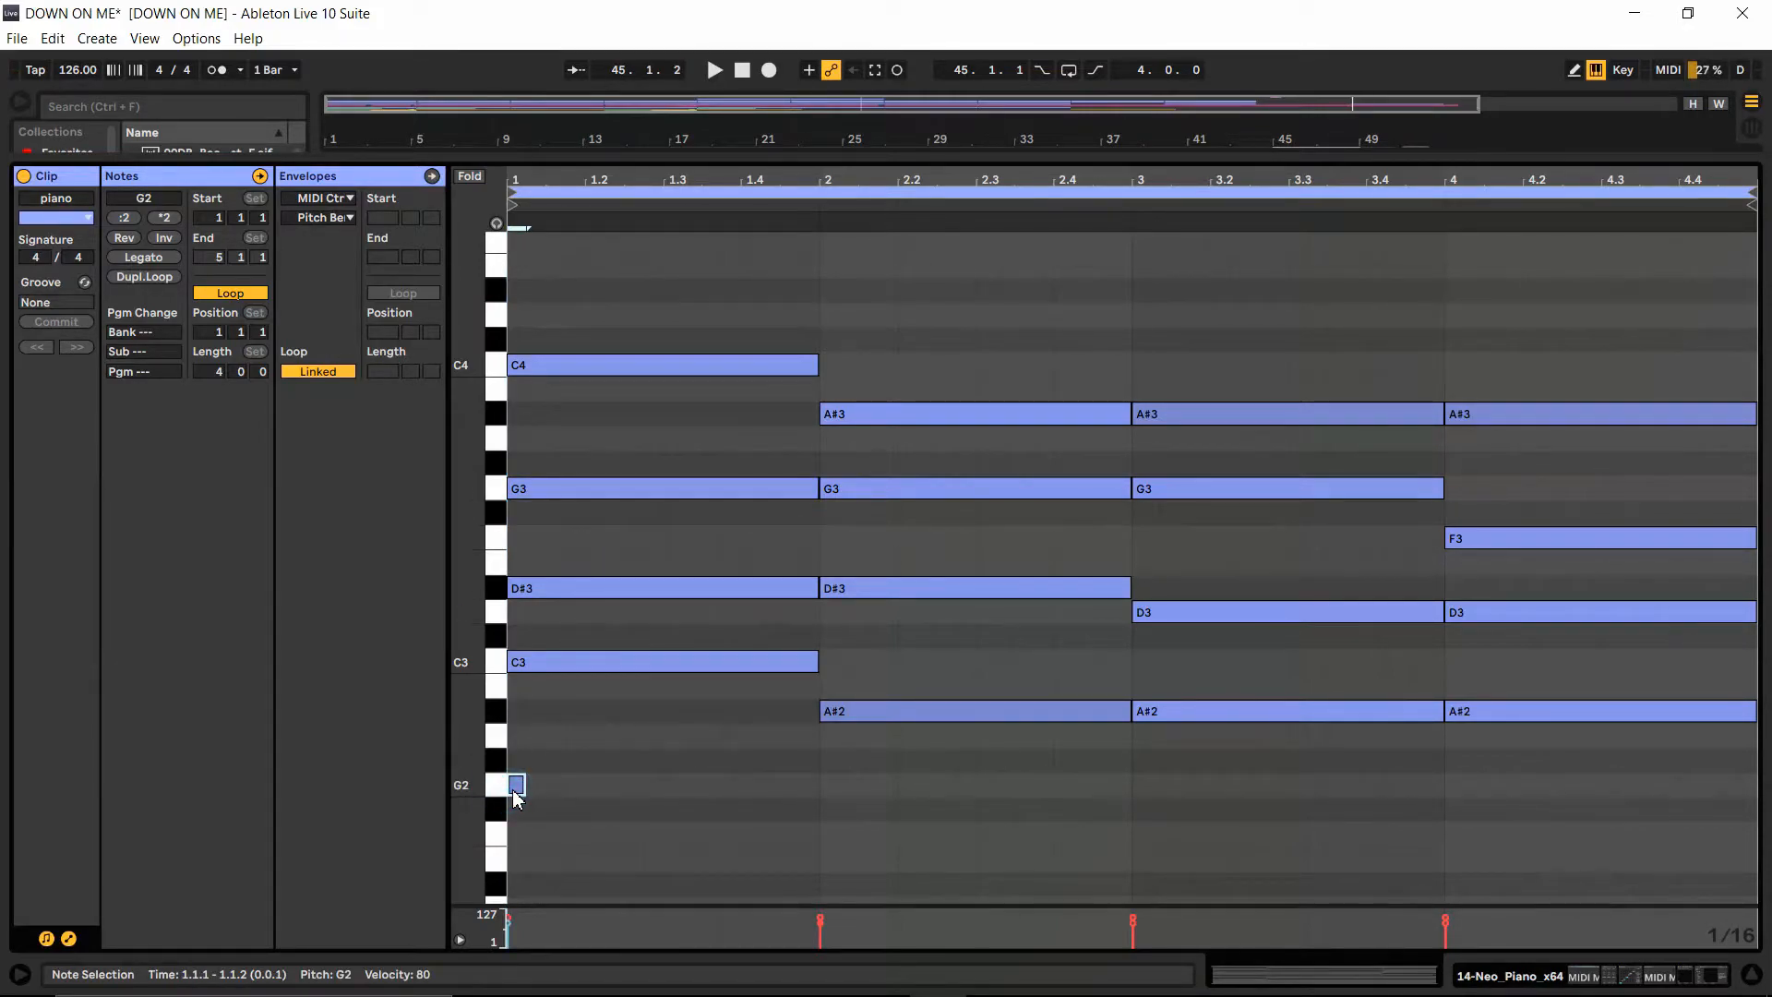
left_click_drag(524, 784, 818, 785)
key("space")
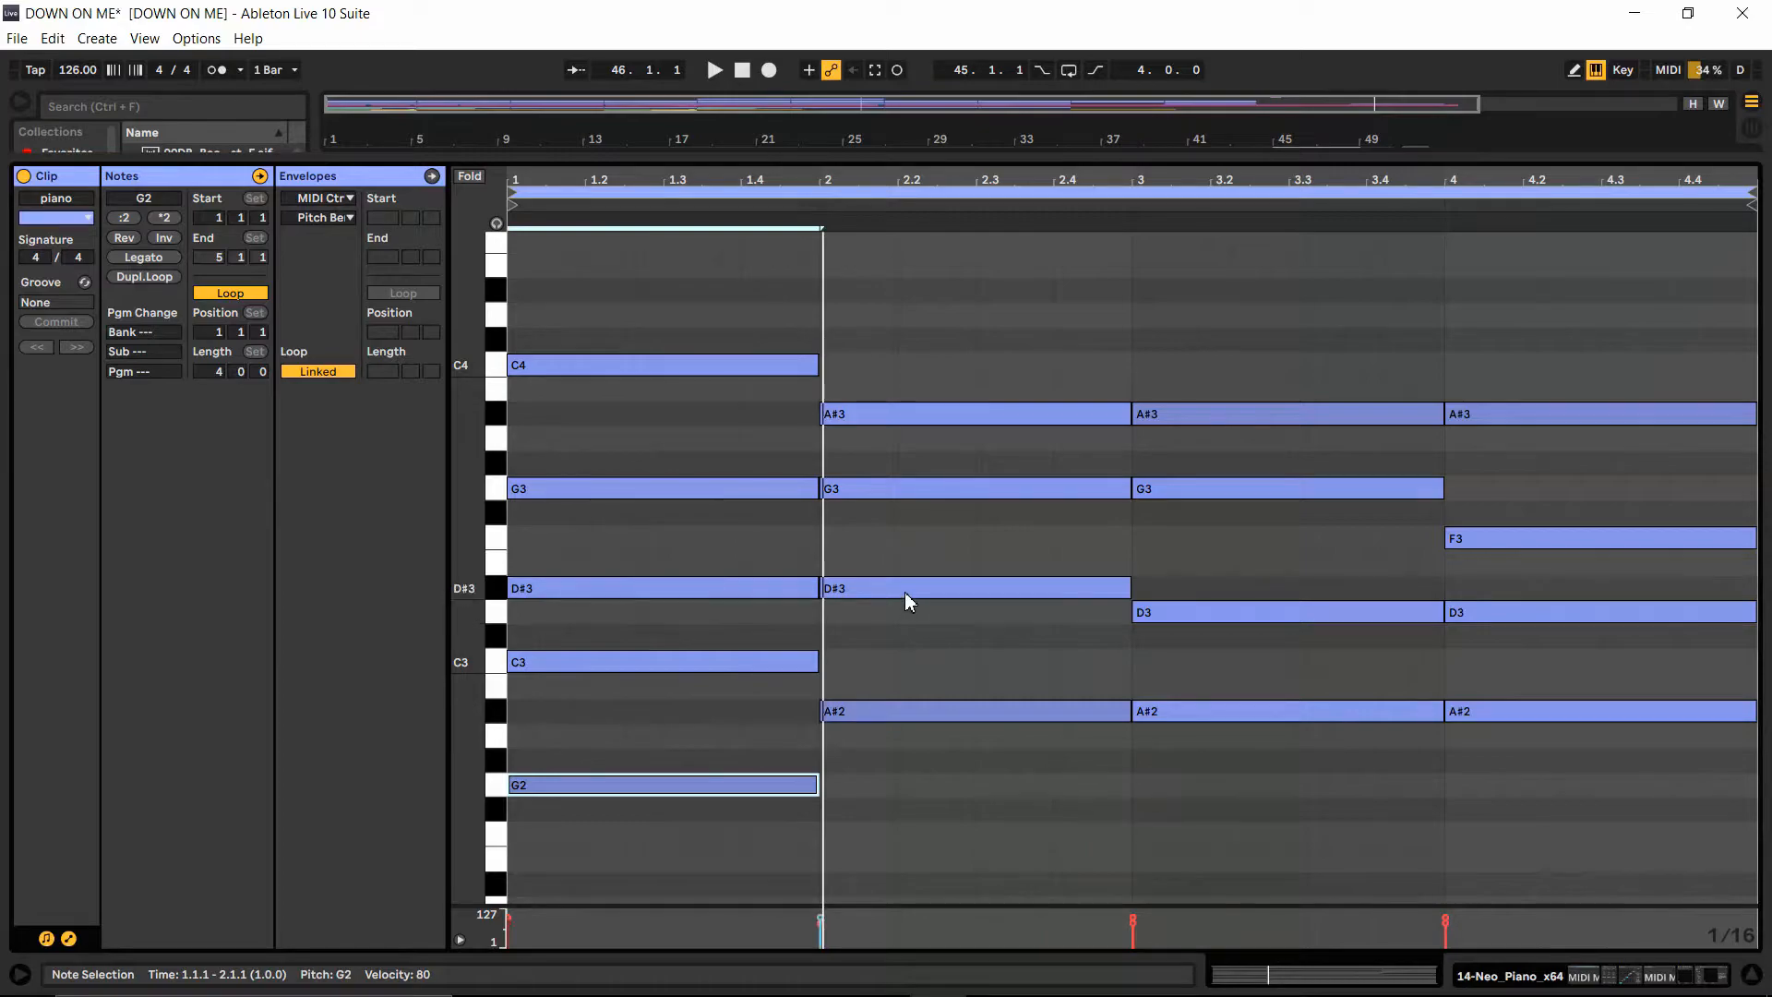
Step: Add a one-bar D#2 note beneath the second chord, an octave below its D#3, and play the clip
scroll(909, 600, "down", 1)
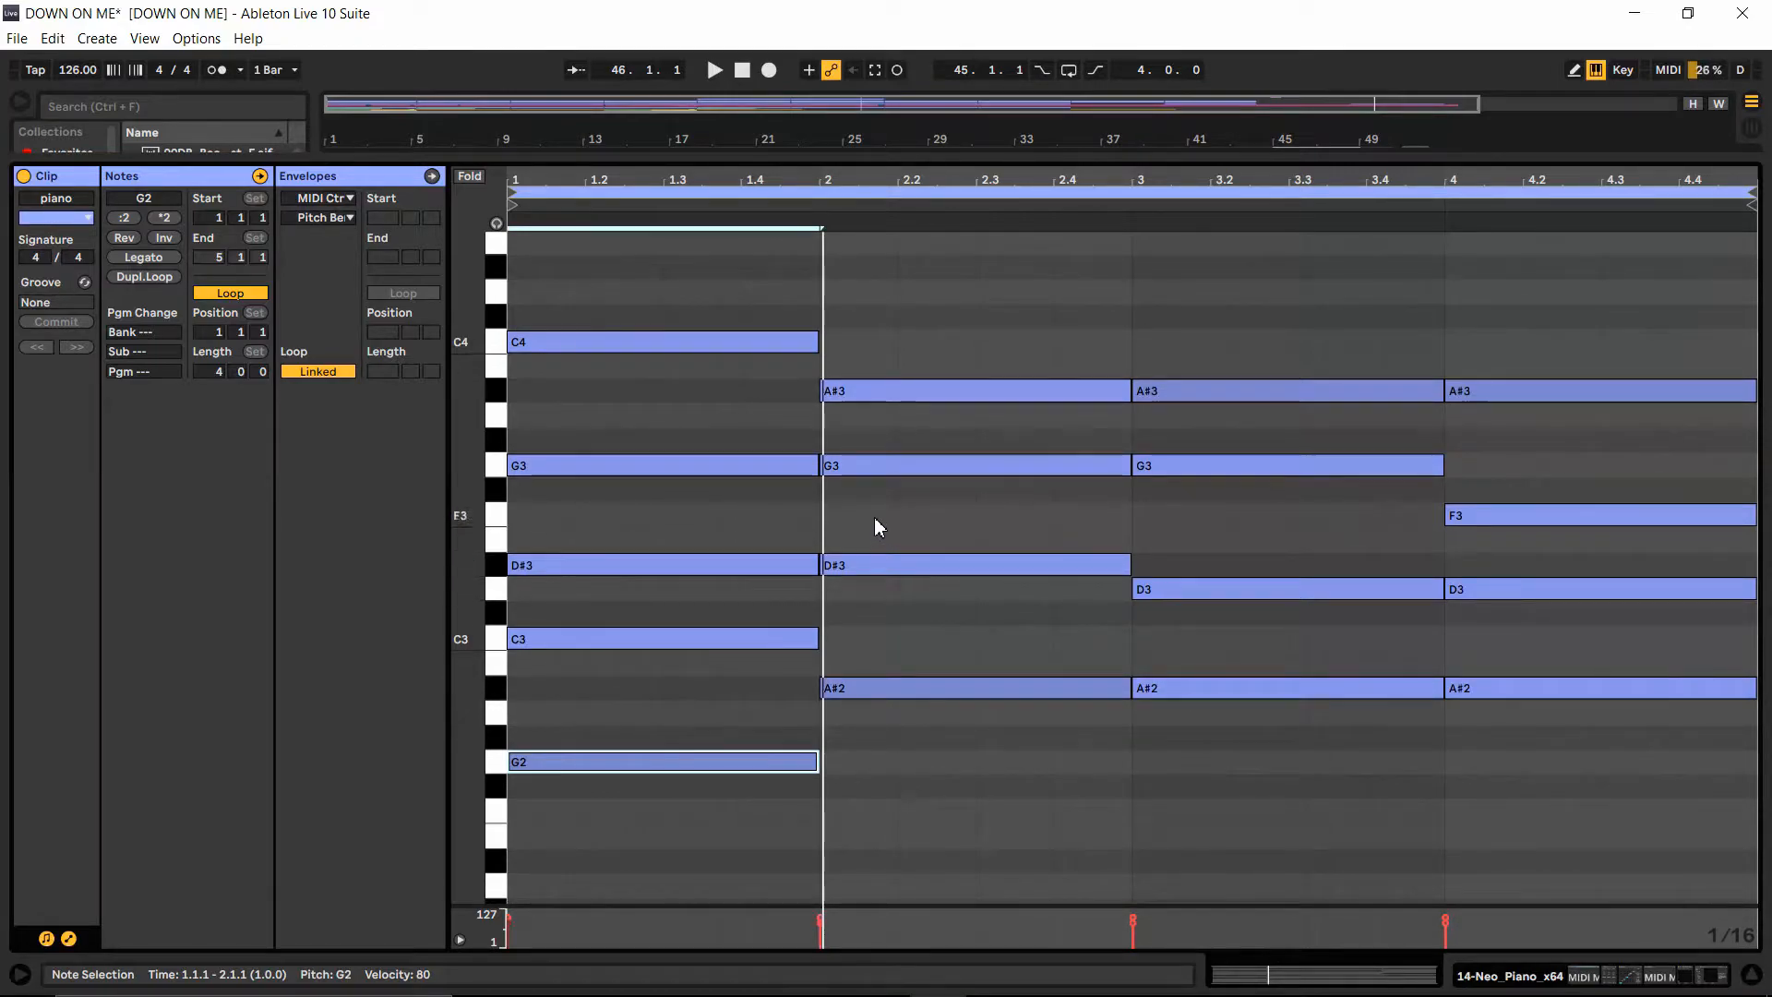
left_click(883, 395)
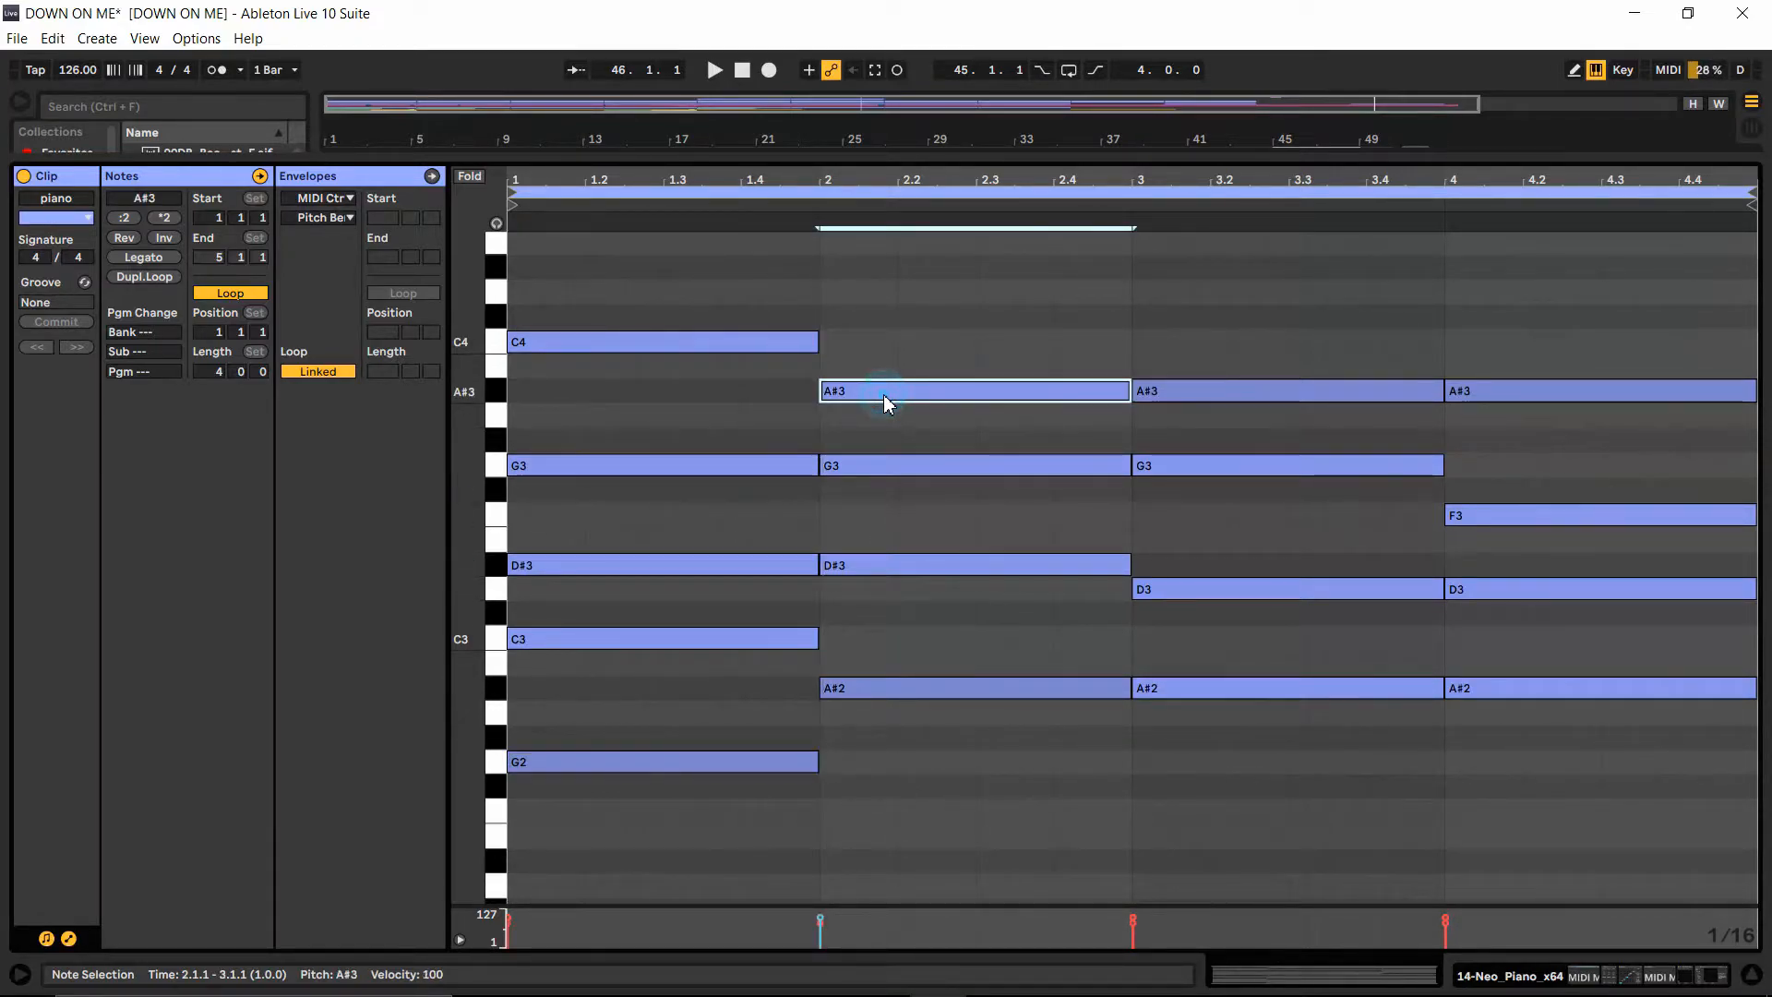
double_click(828, 812)
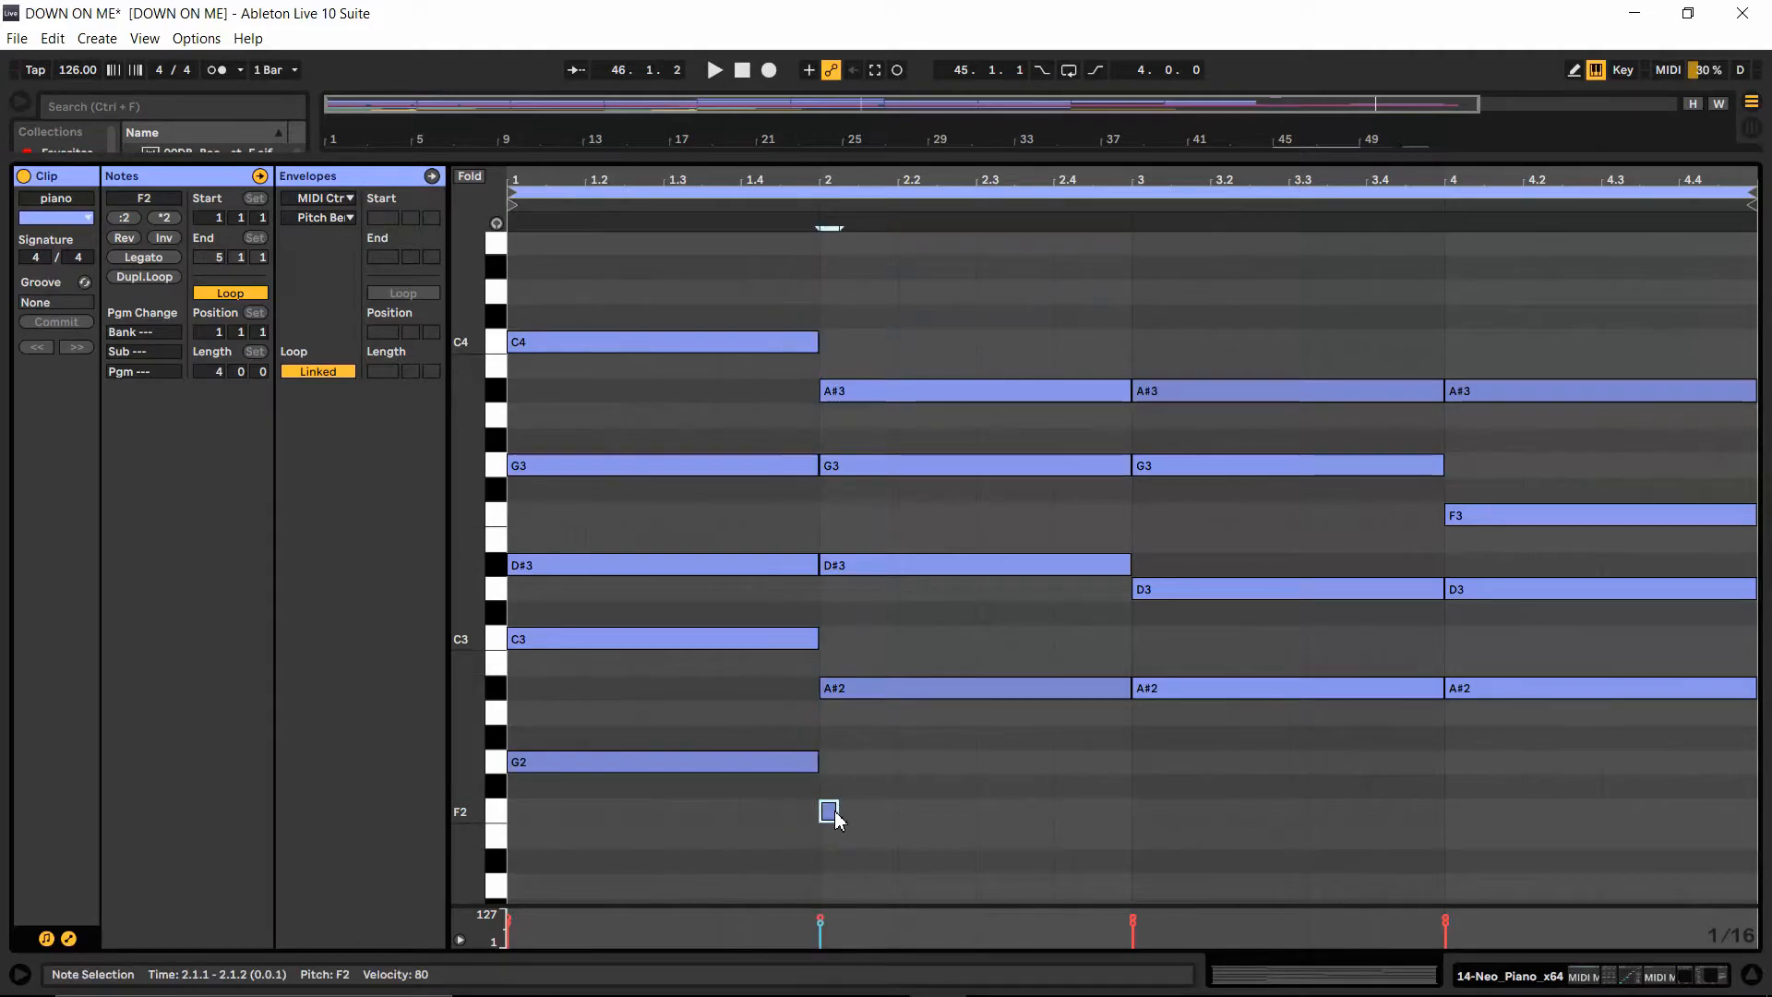
left_click_drag(834, 816, 1131, 794)
left_click_drag(927, 783, 941, 867)
key("space")
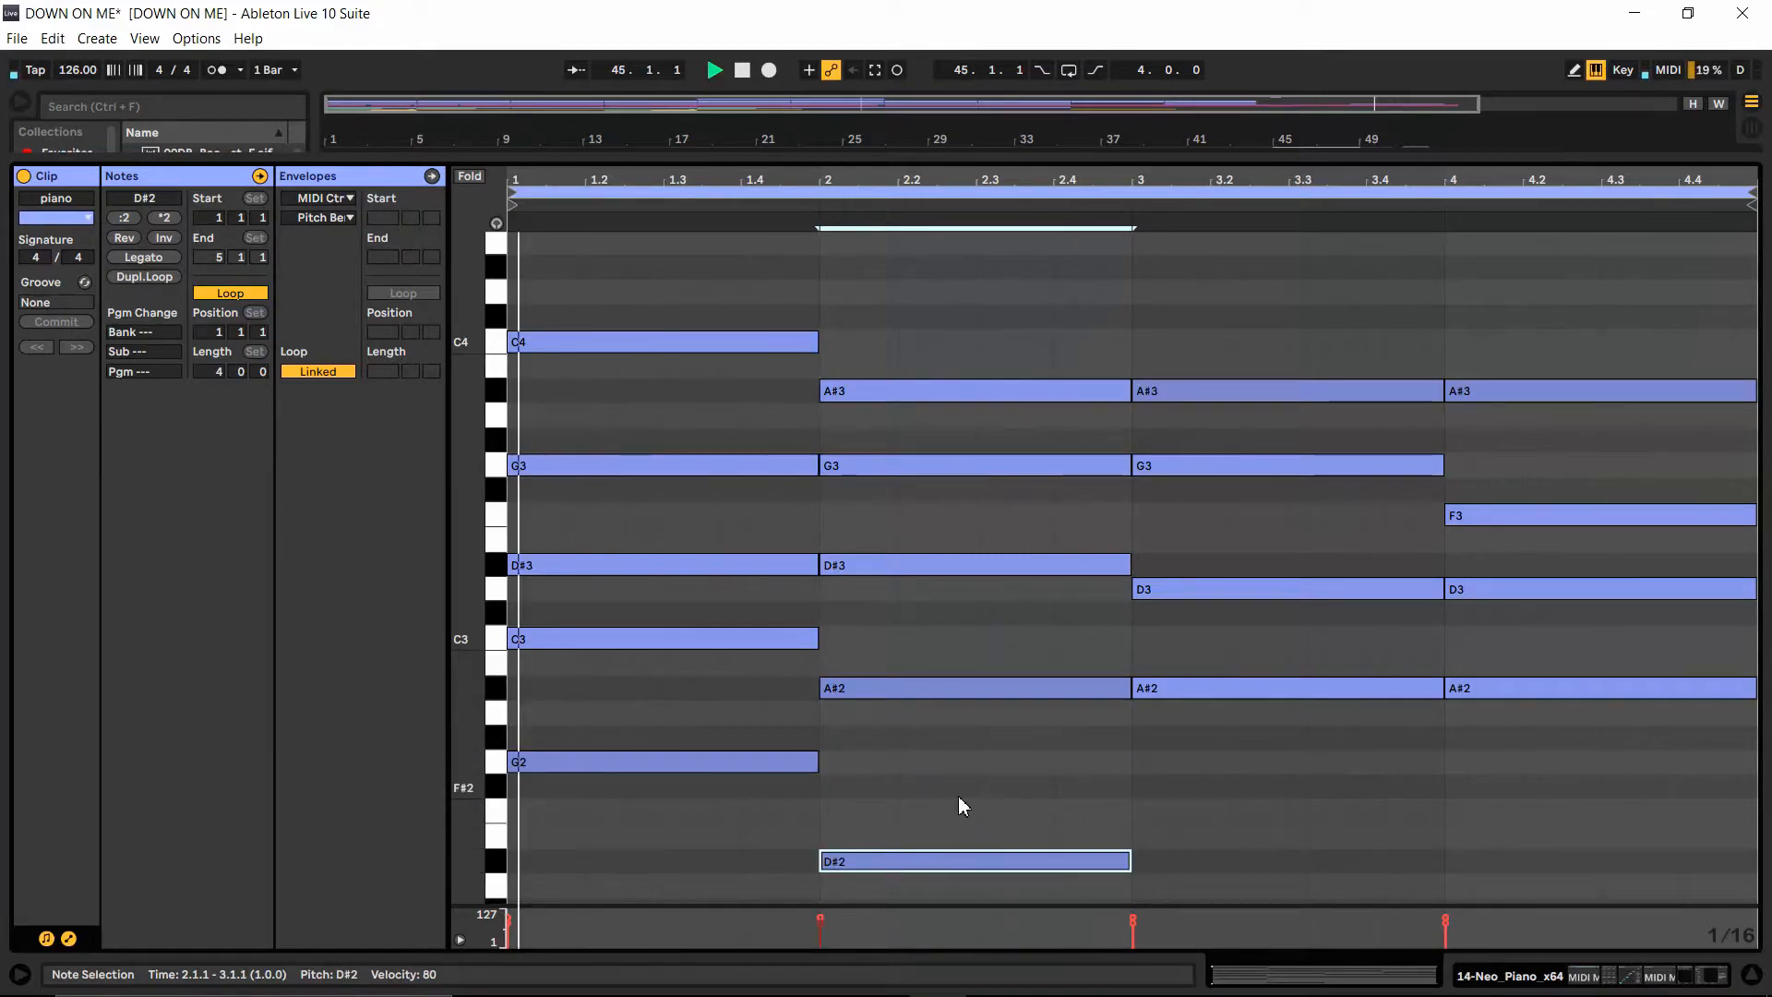
Step: Move the first chord's G2 bass note down to C2 and play the clip to check it
scroll(969, 794, "down", 1)
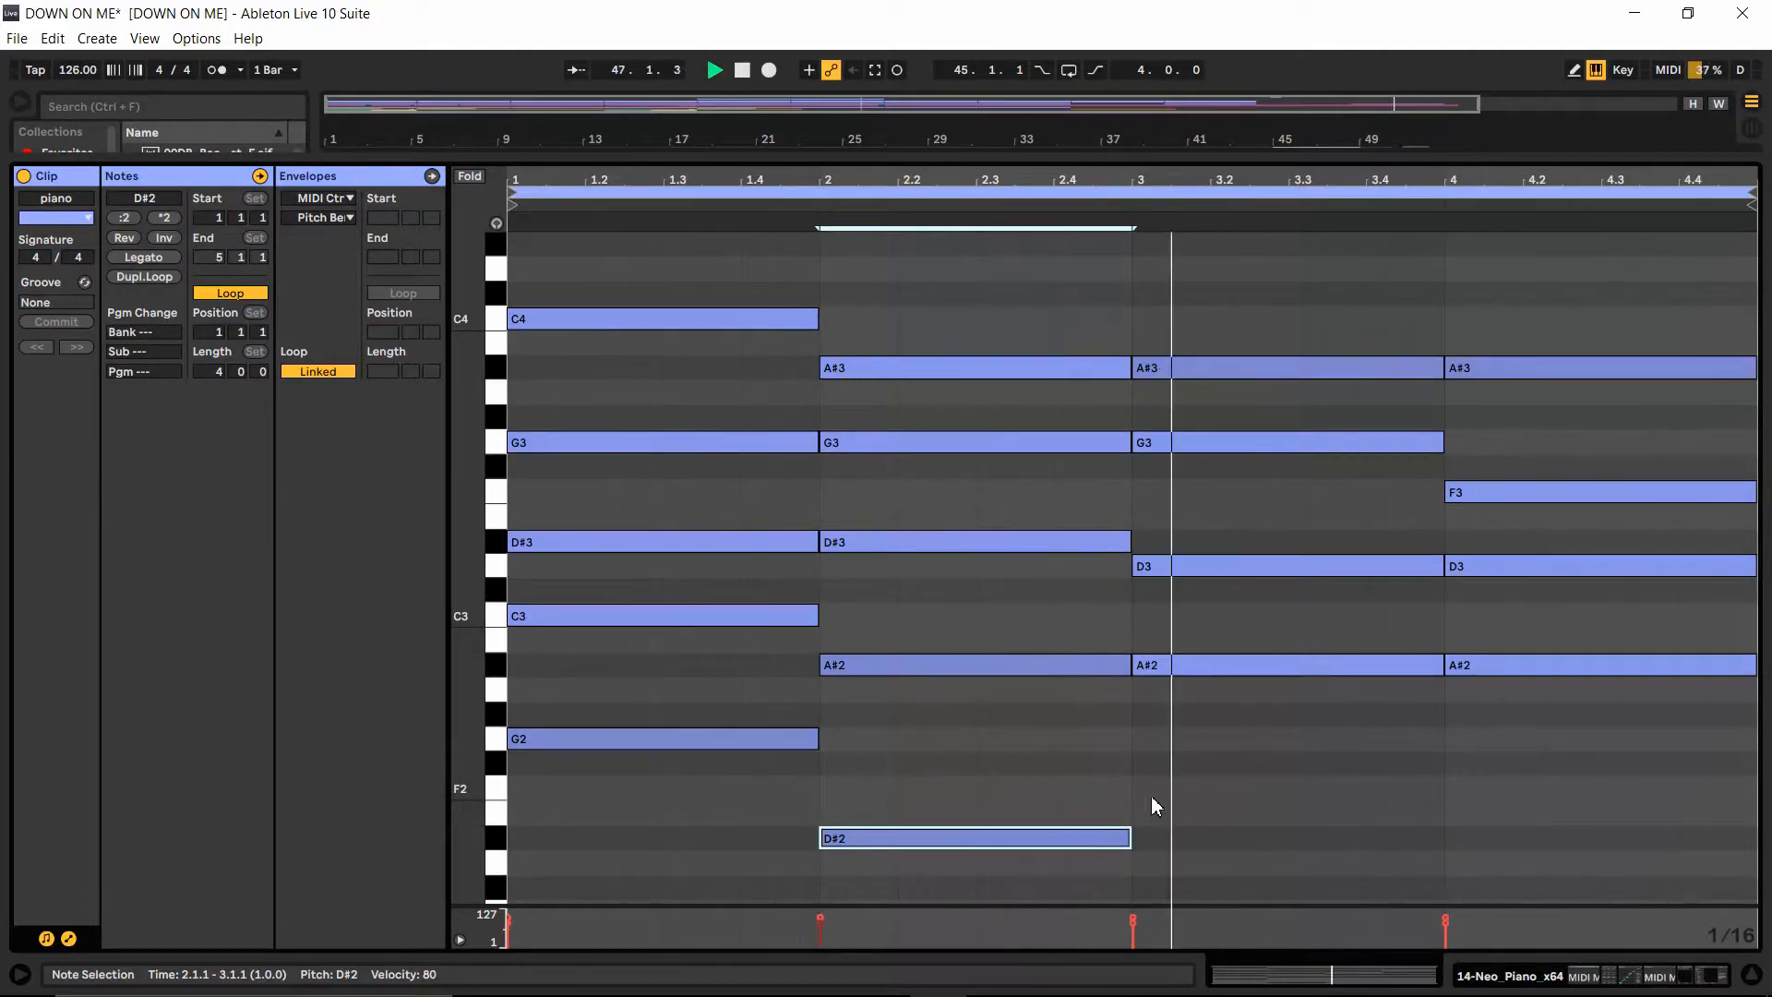
scroll(544, 831, "down", 2)
left_click(552, 694)
left_click_drag(551, 694, 562, 853)
key("space")
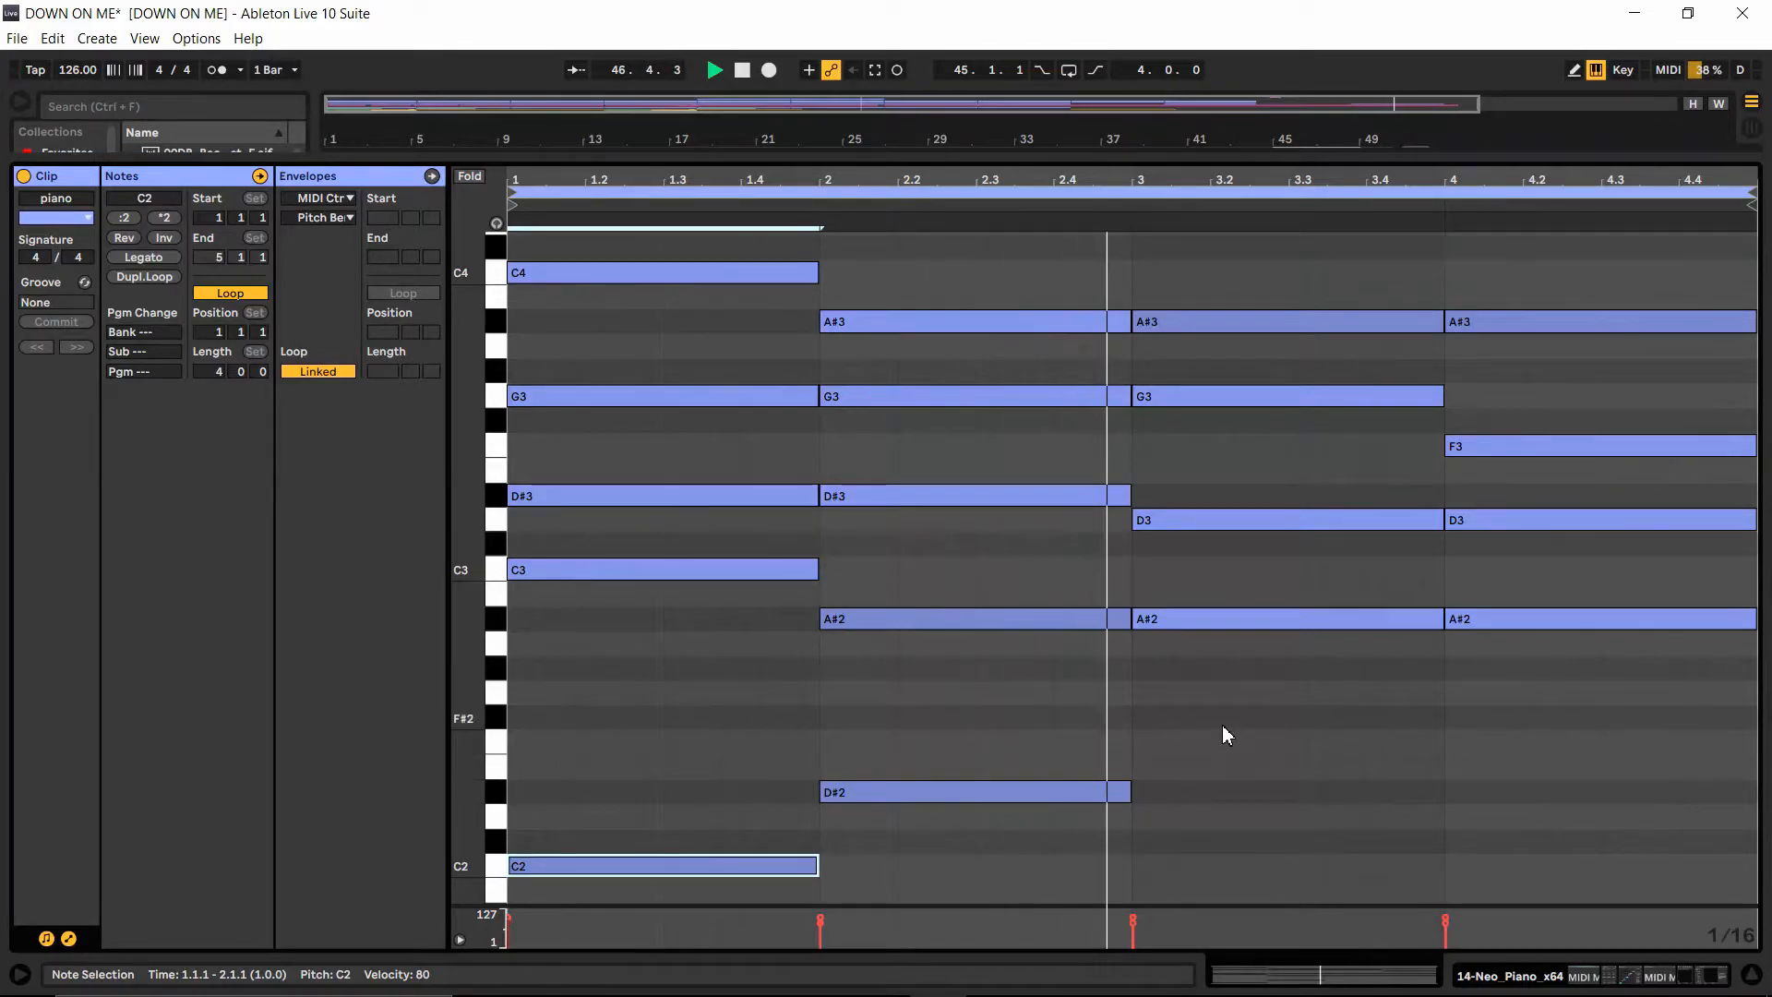
Step: Add a G2 note spanning the whole third bar beneath the third chord and play the clip
key("space")
double_click(1143, 716)
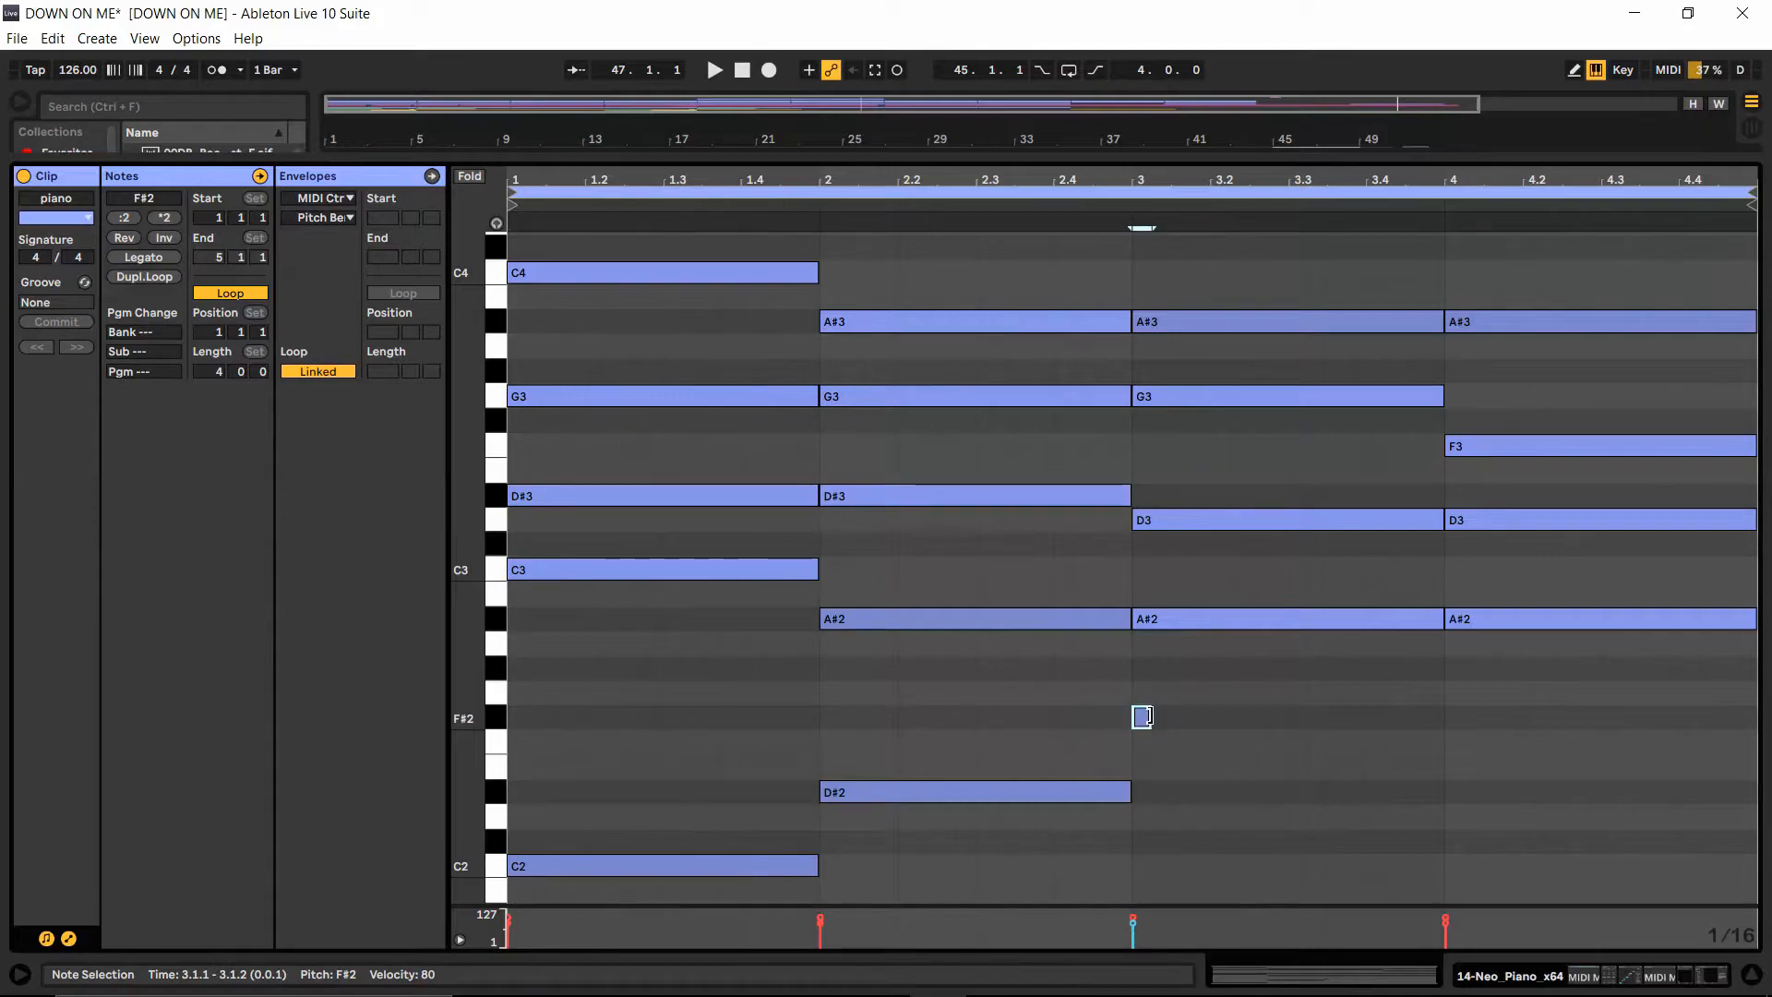
mouse_move(1142, 717)
left_mouse_down()
mouse_move(1145, 697)
mouse_move(1440, 708)
left_mouse_up()
key("space")
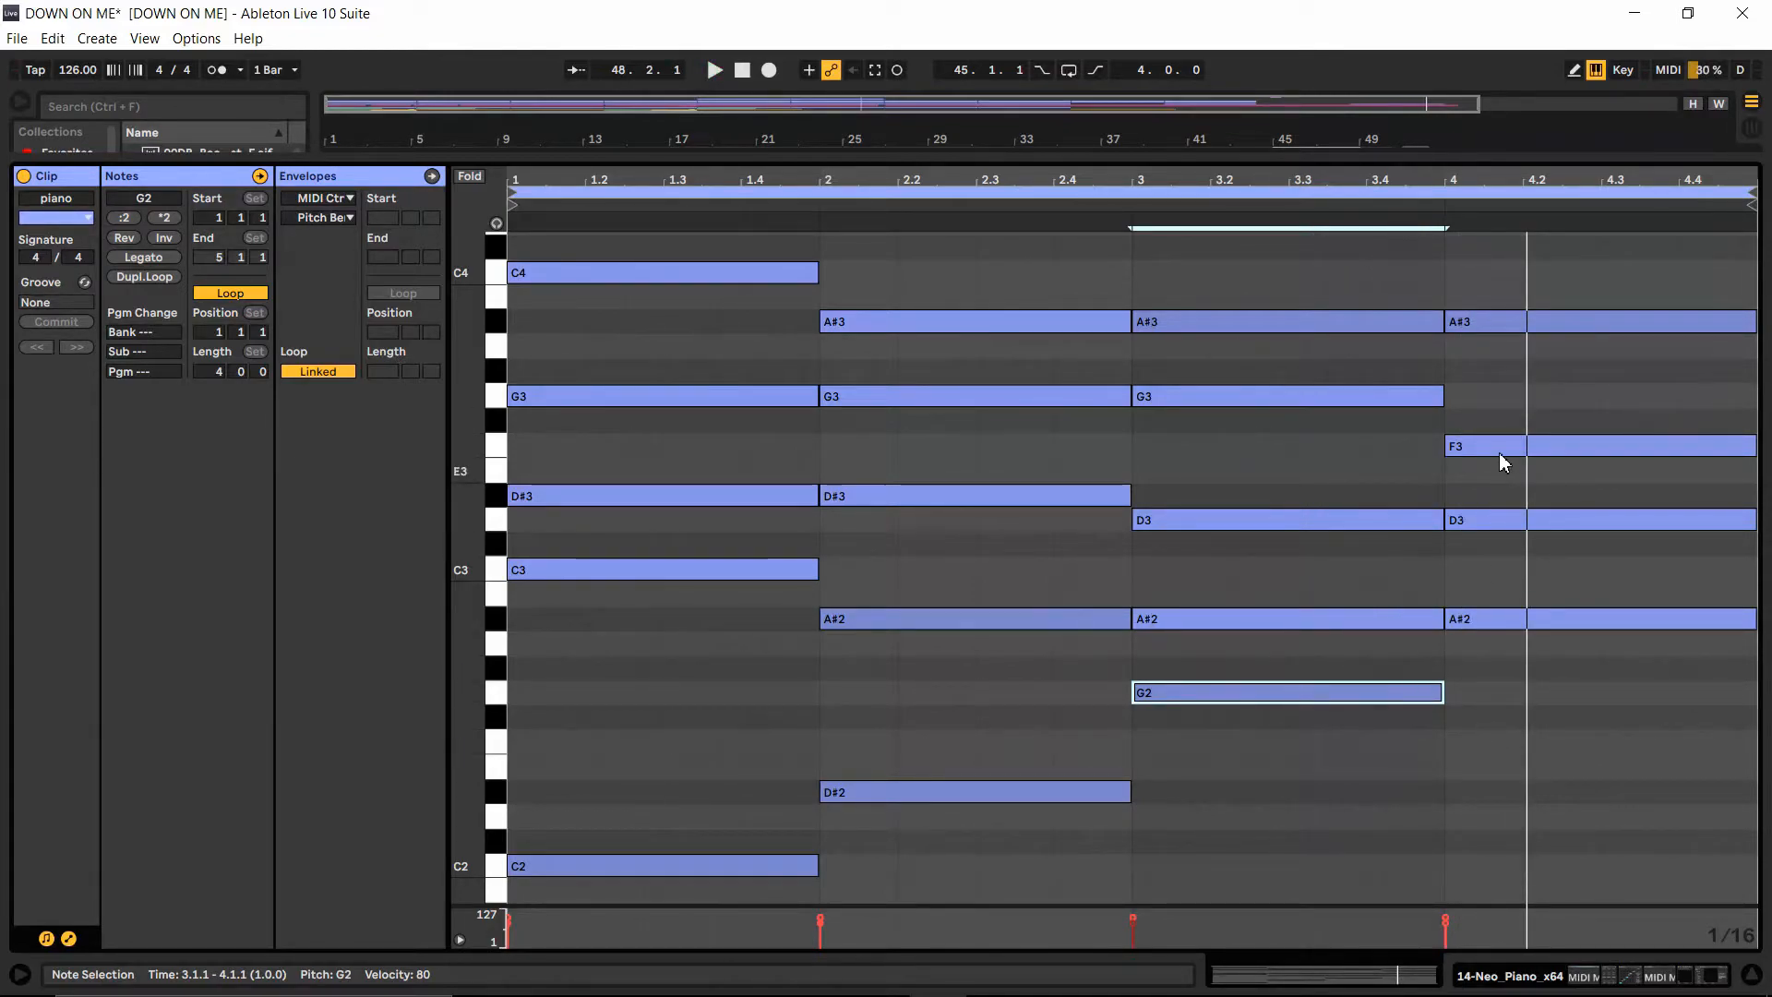
Step: Add a one-bar F2 note beneath the fourth chord, an octave below its F3, and play it back
double_click(1444, 746)
left_click_drag(1434, 744, 1751, 759)
key("space")
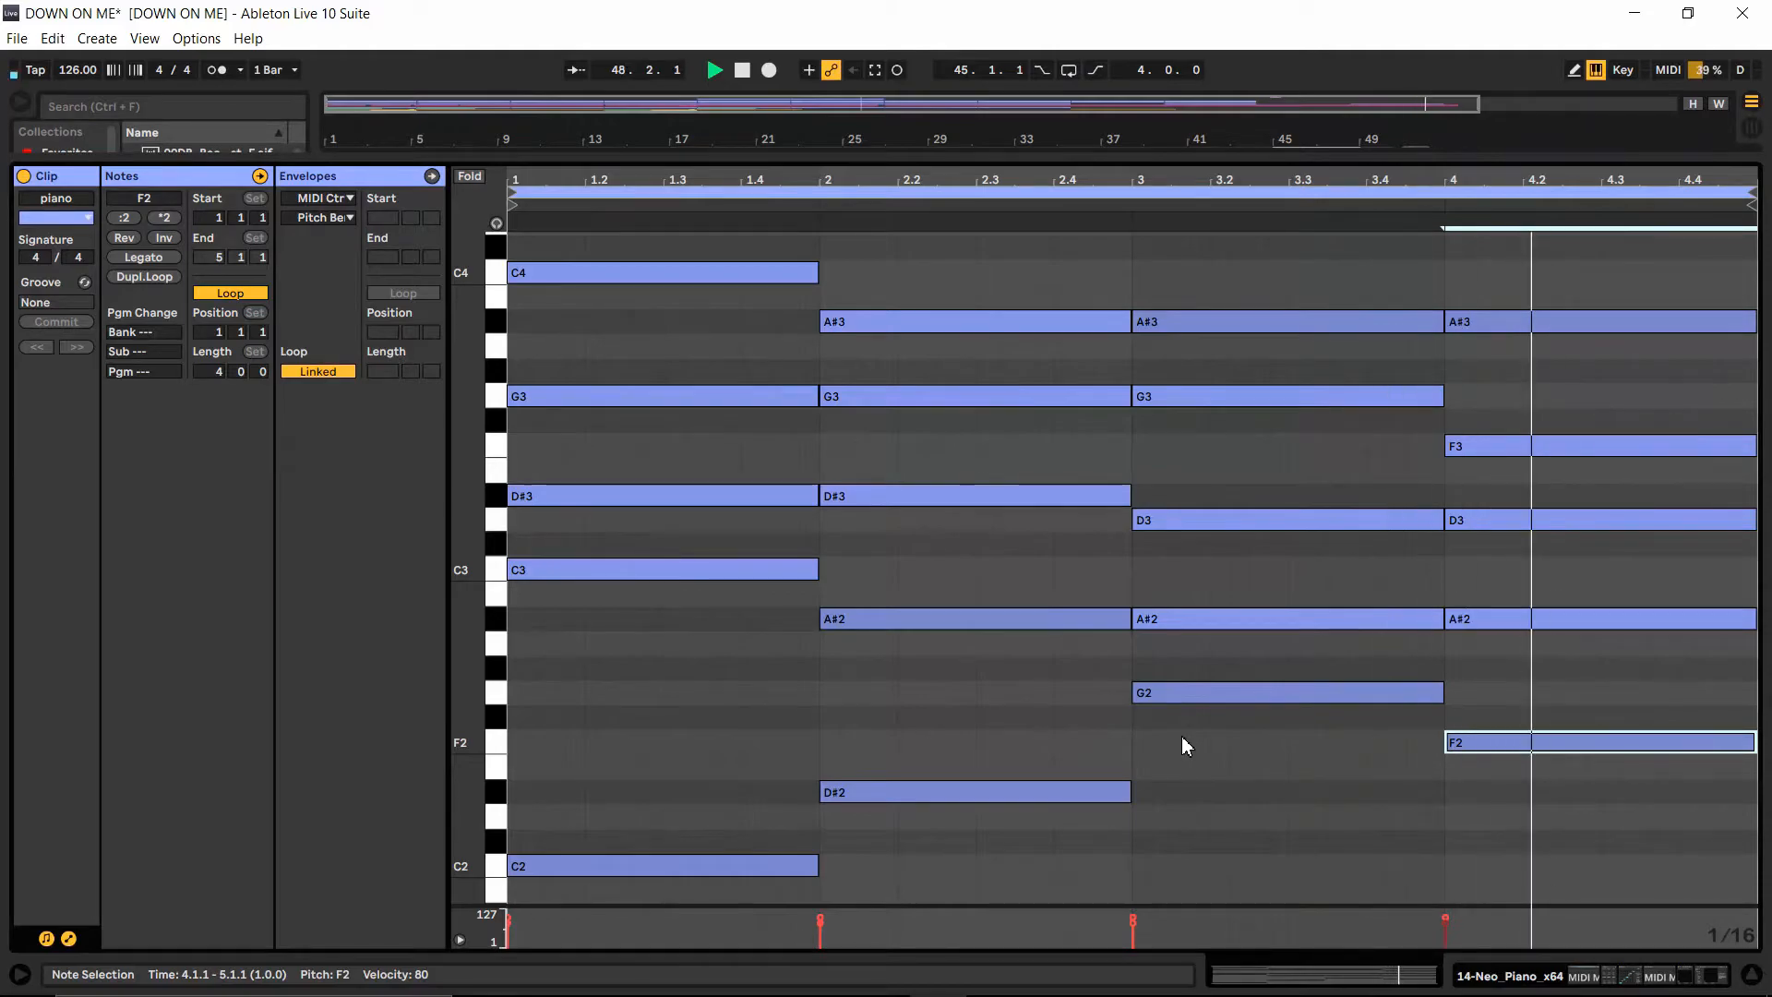
Step: Add a C4 note from 4.3 to the clip's end above the fourth chord and play the clip
scroll(1182, 735, "up", 1)
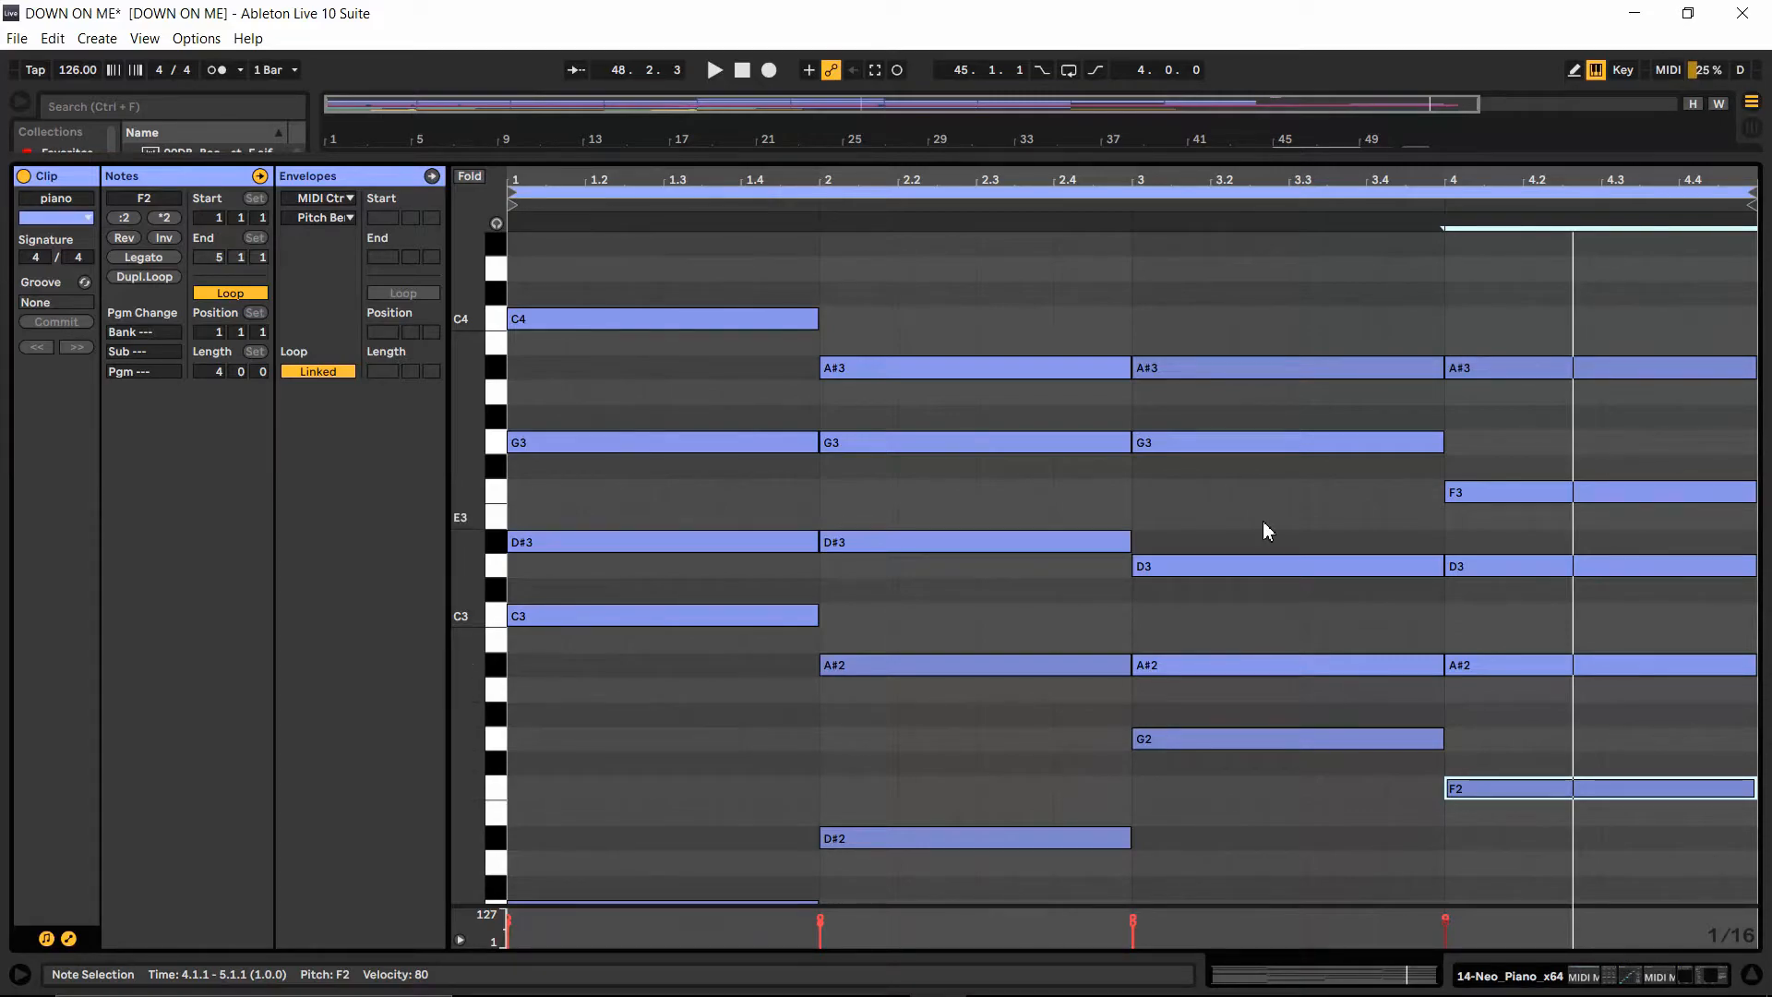
scroll(1265, 528, "up", 1)
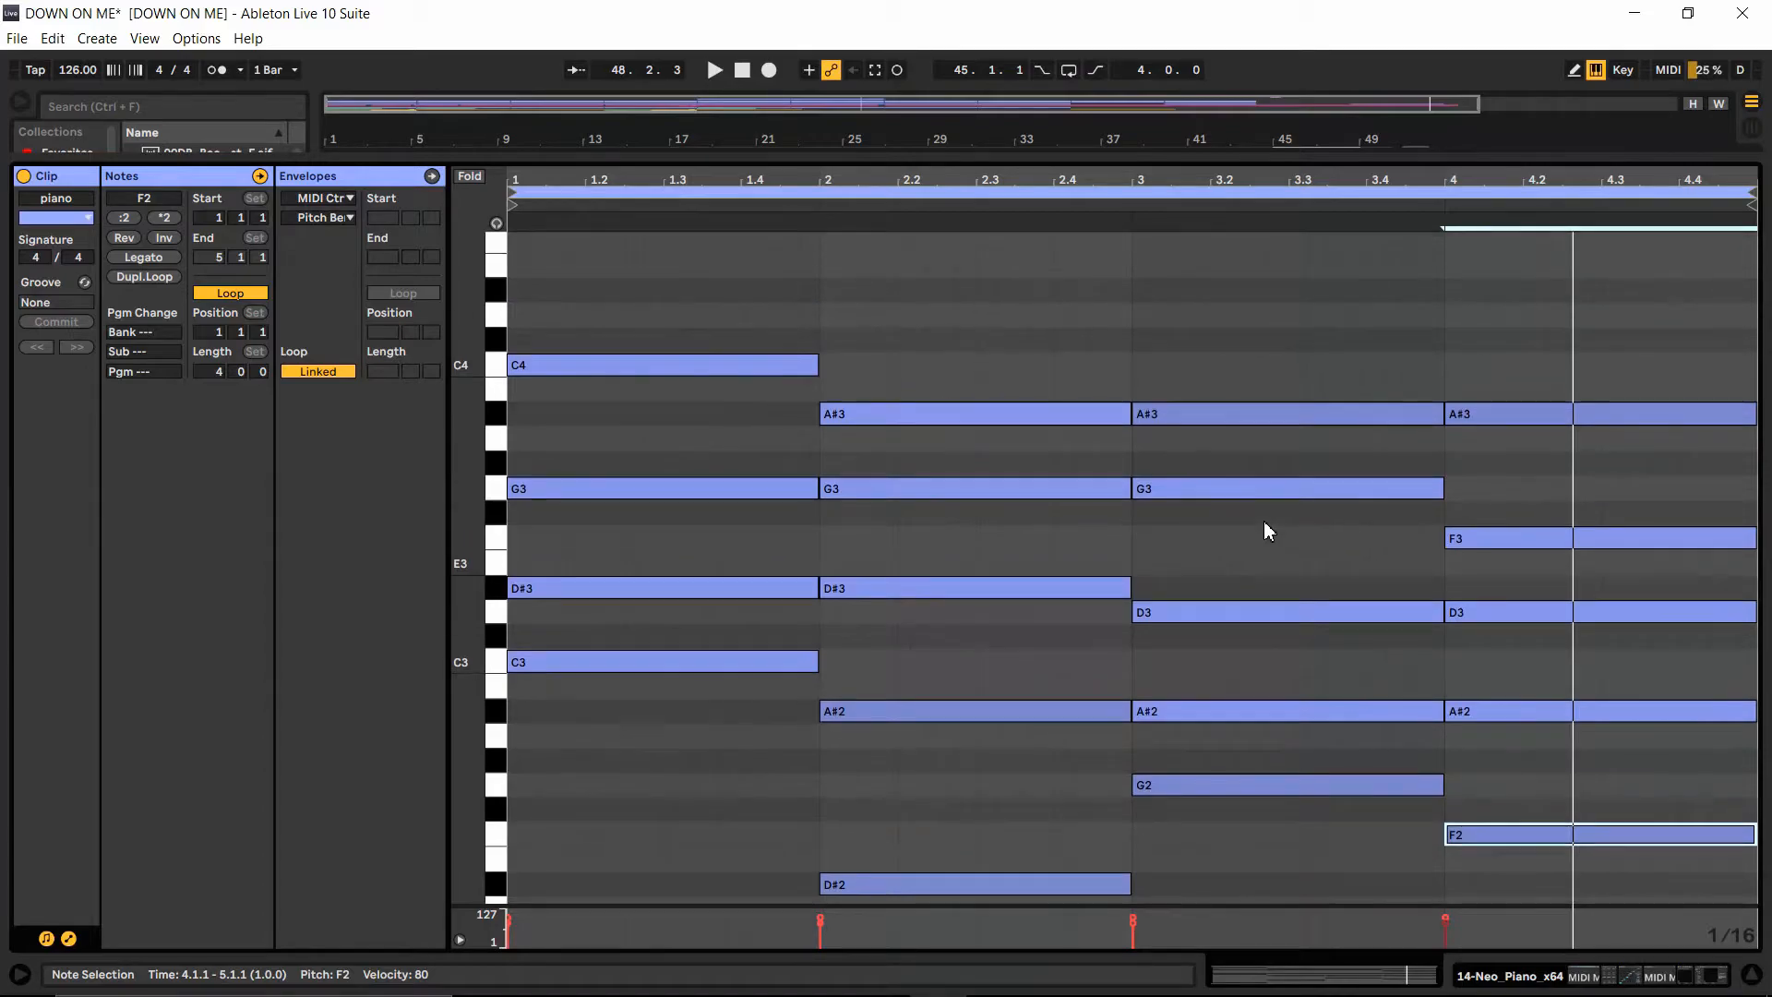
double_click(1614, 365)
left_click_drag(1621, 366, 1756, 374)
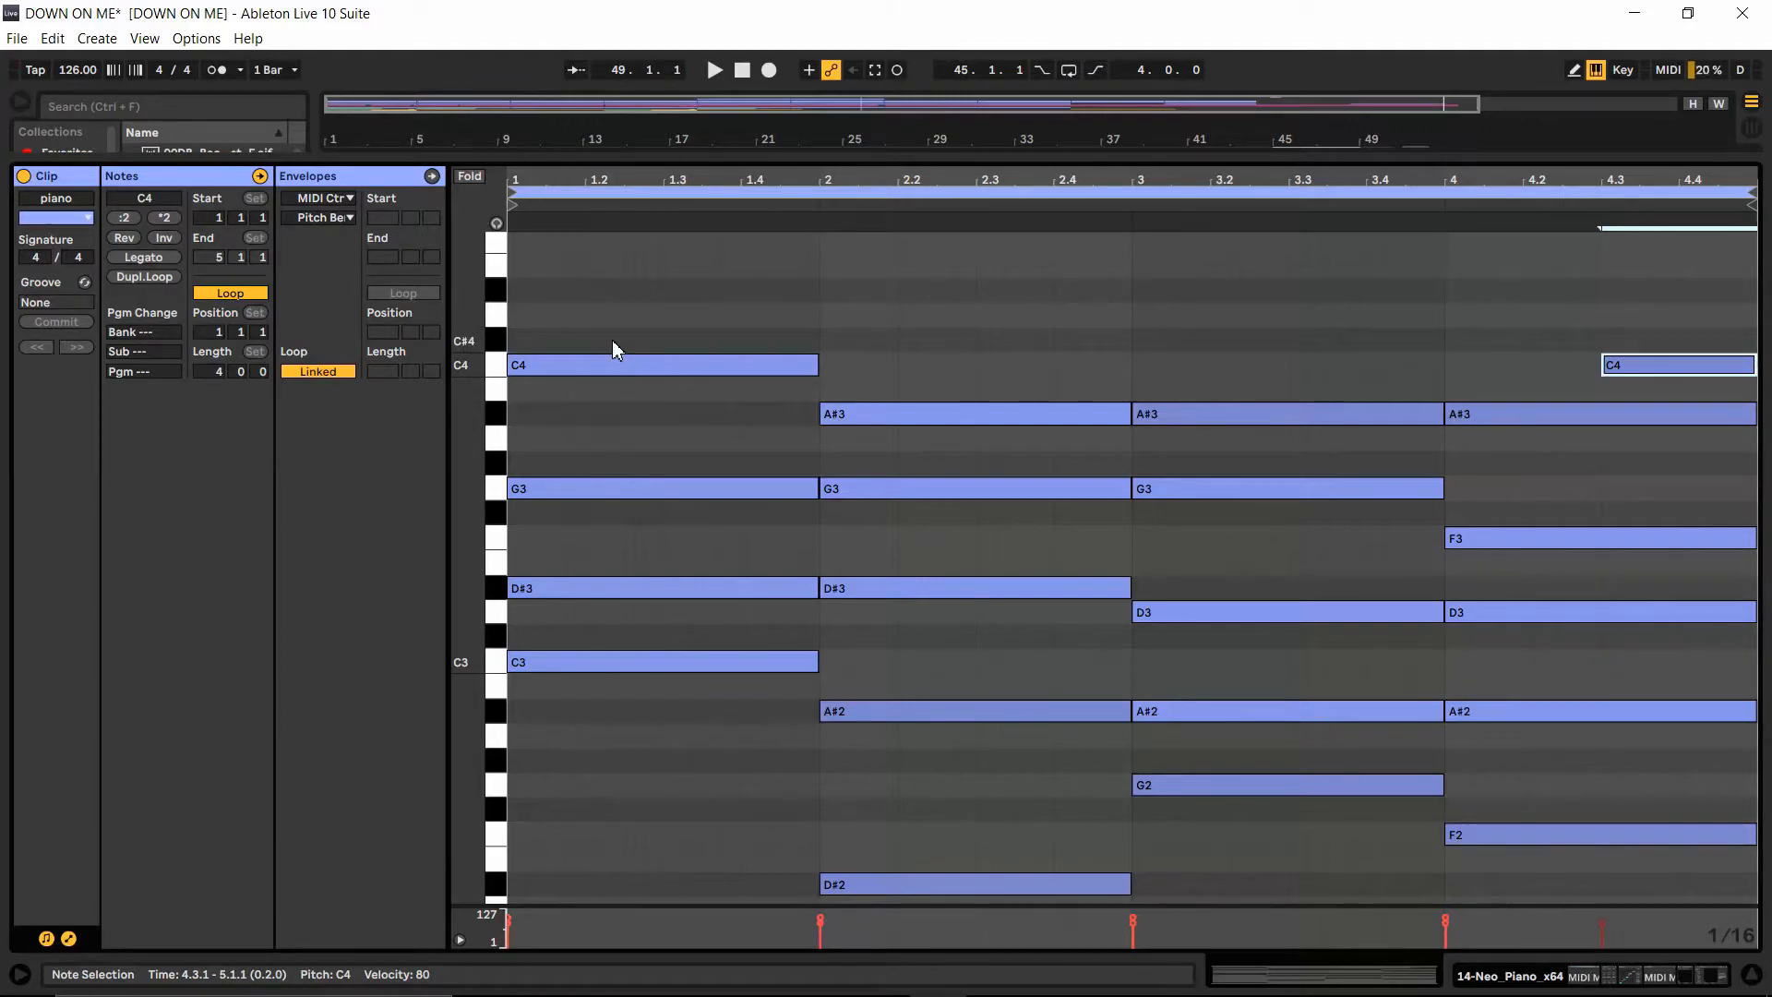
key("space")
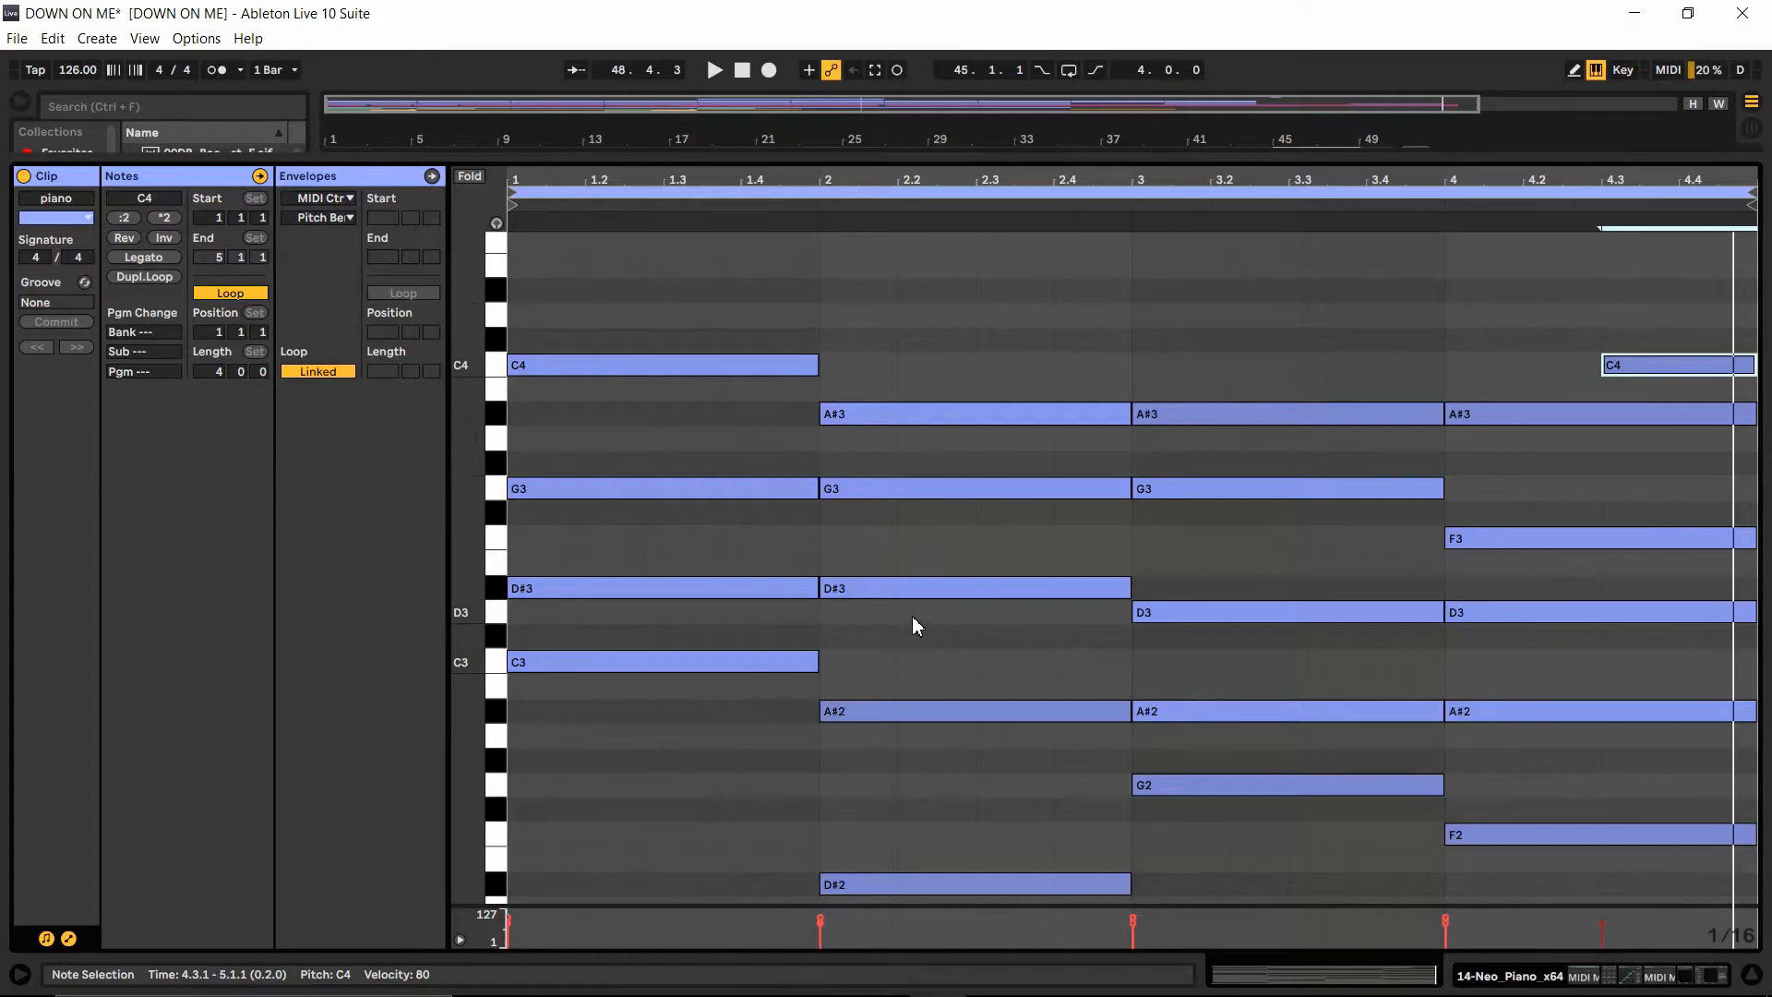
Step: Shrink the MIDI editor to reveal the arrangement and place the insert marker at bar 45, where the piano clip starts
scroll(916, 626, "down", 3)
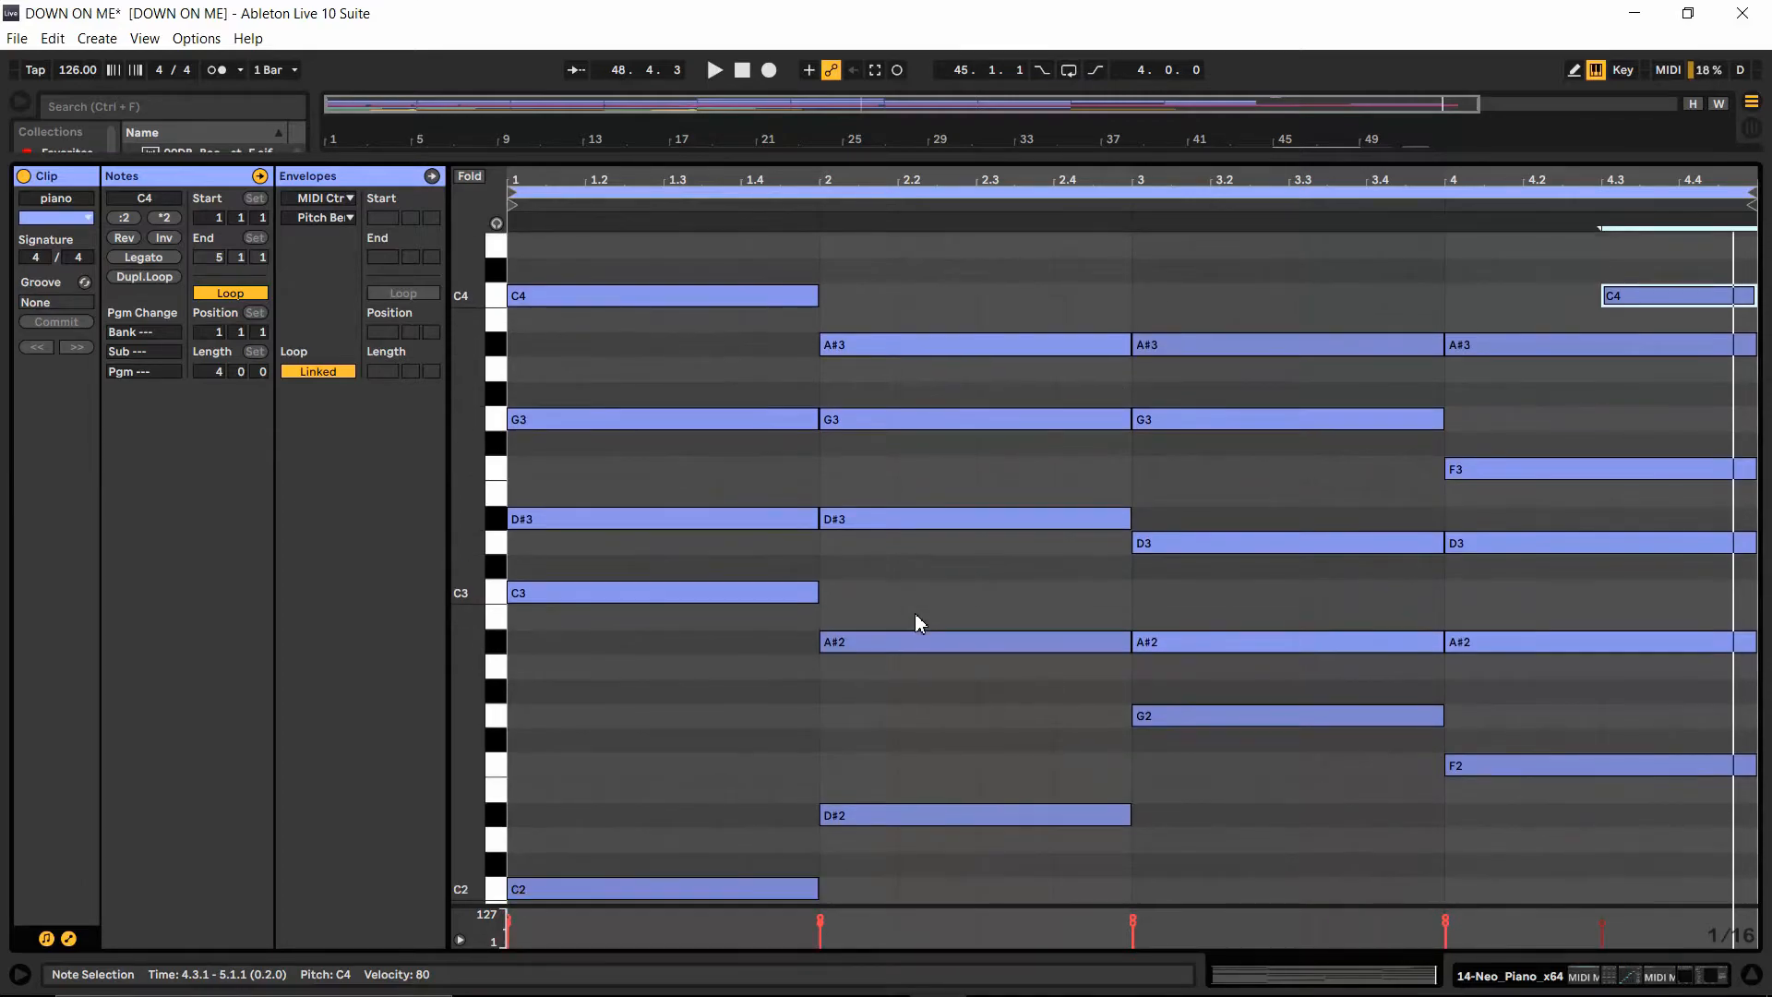
left_click_drag(969, 155, 1079, 755)
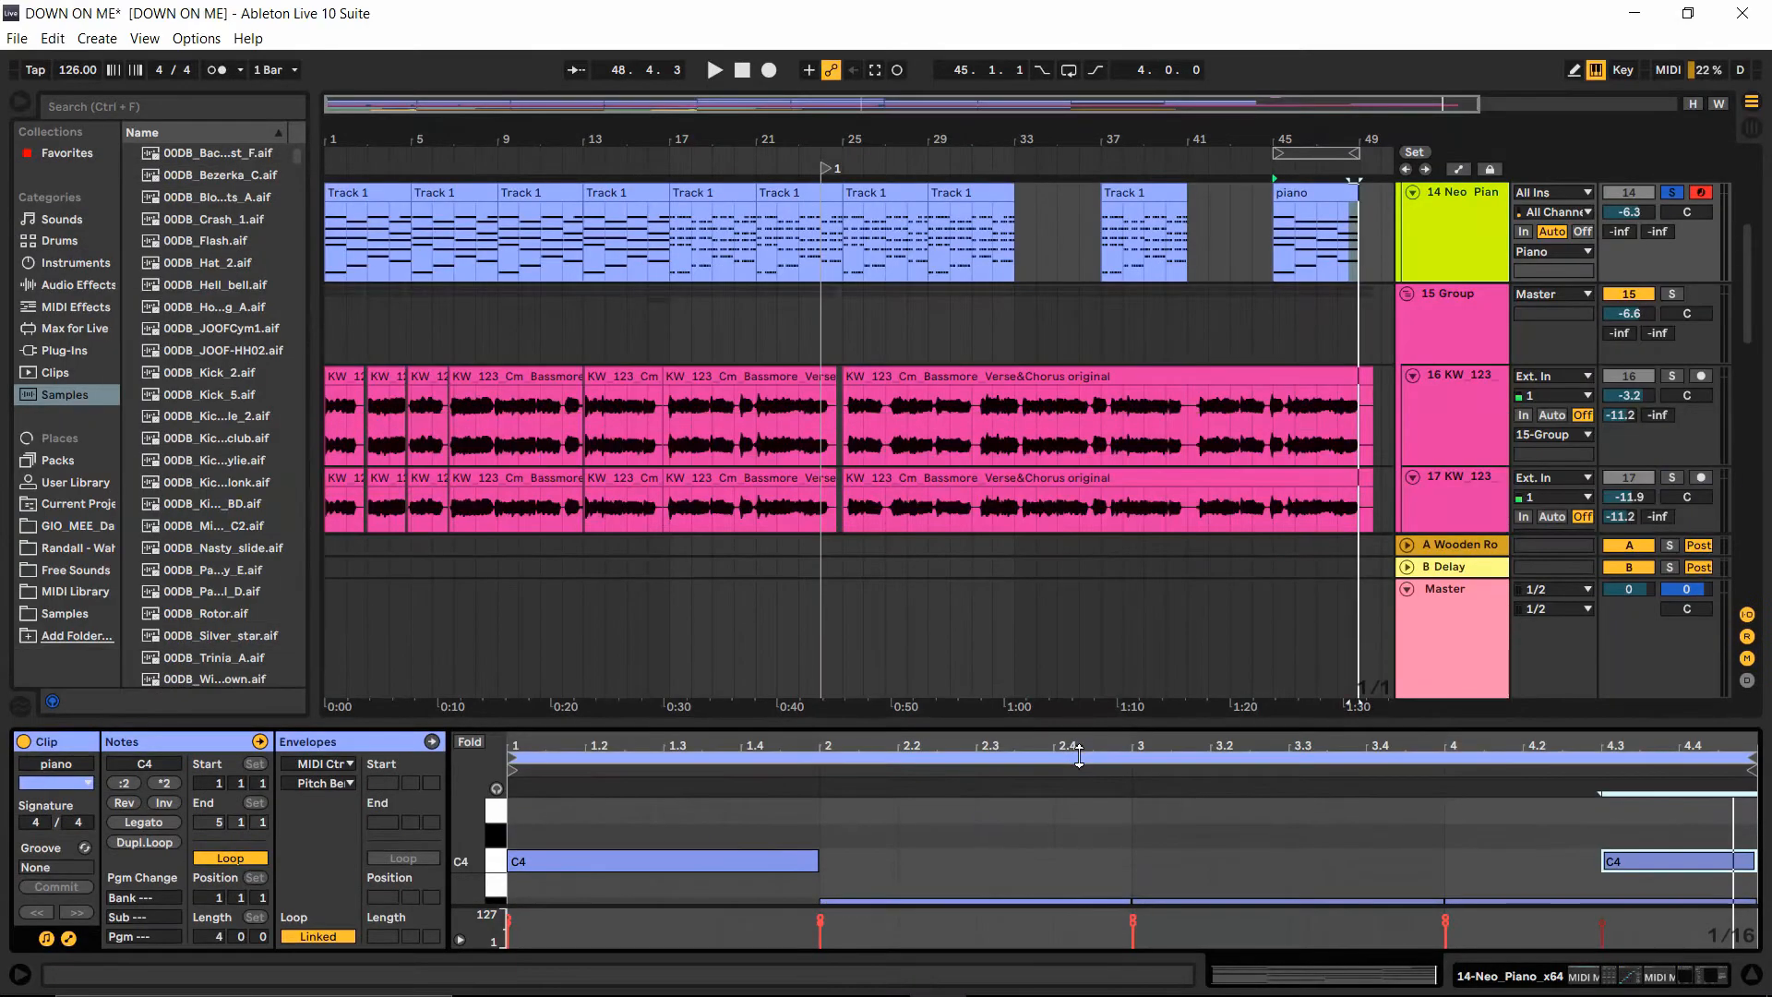
left_click(324, 308)
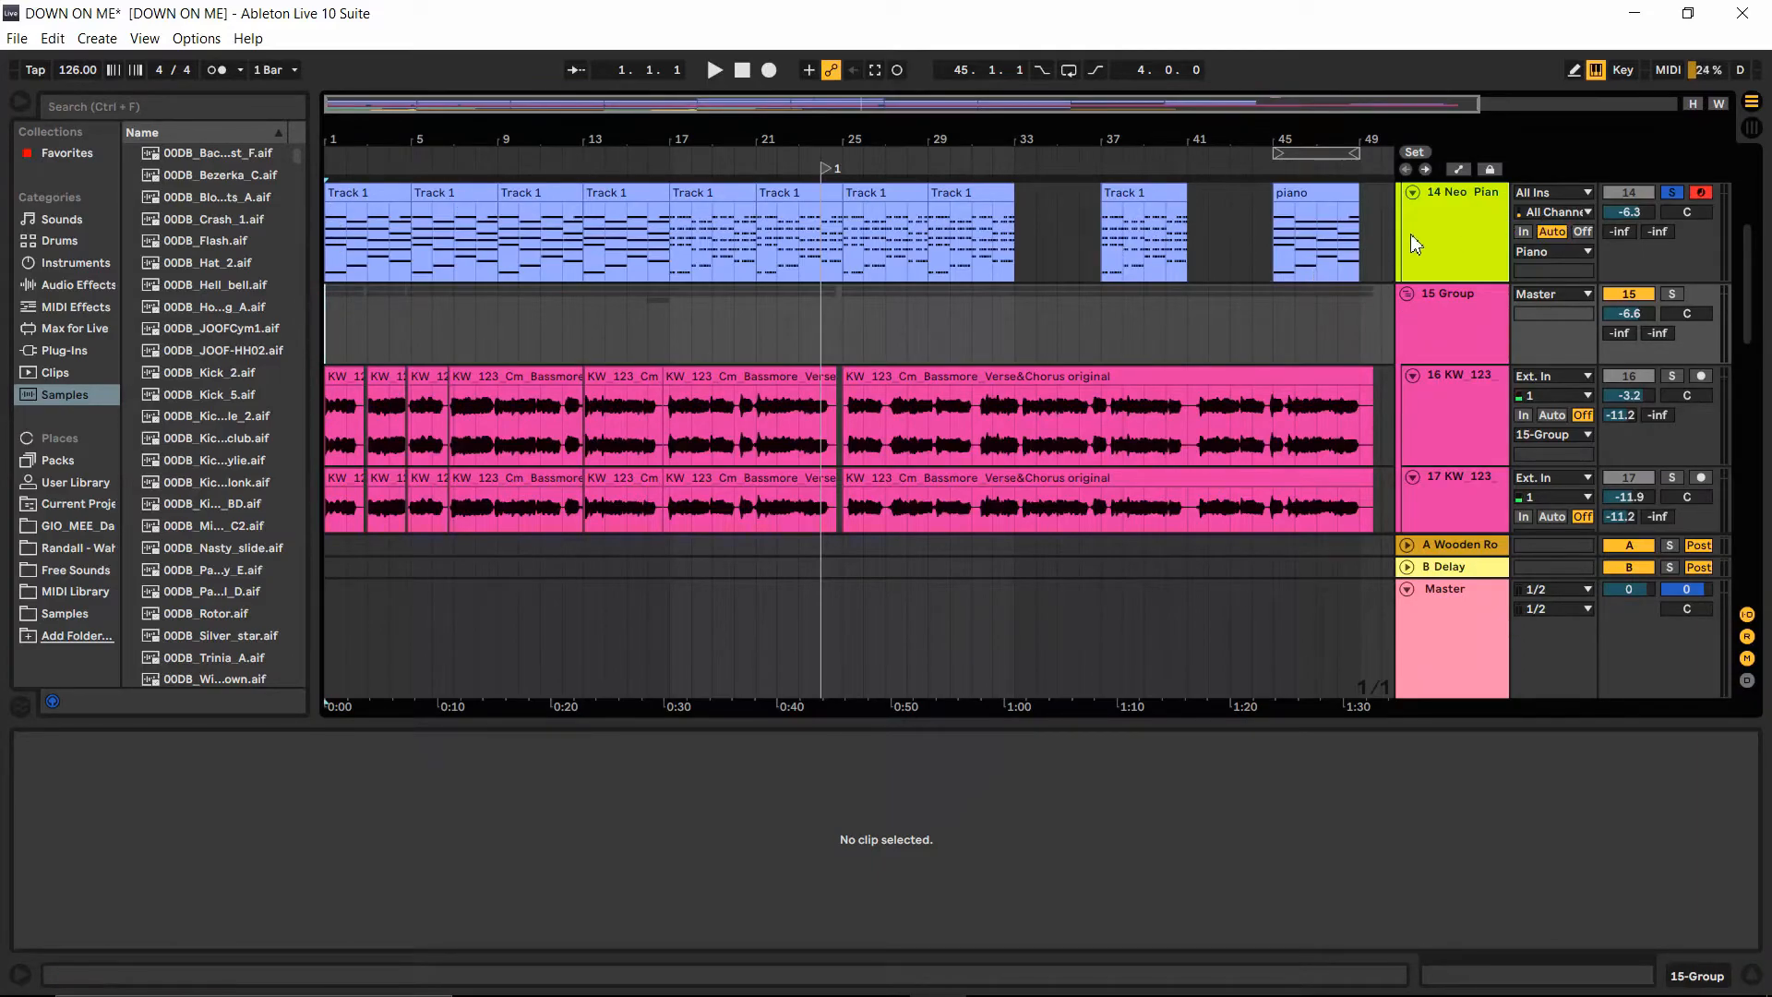
left_click(1272, 243)
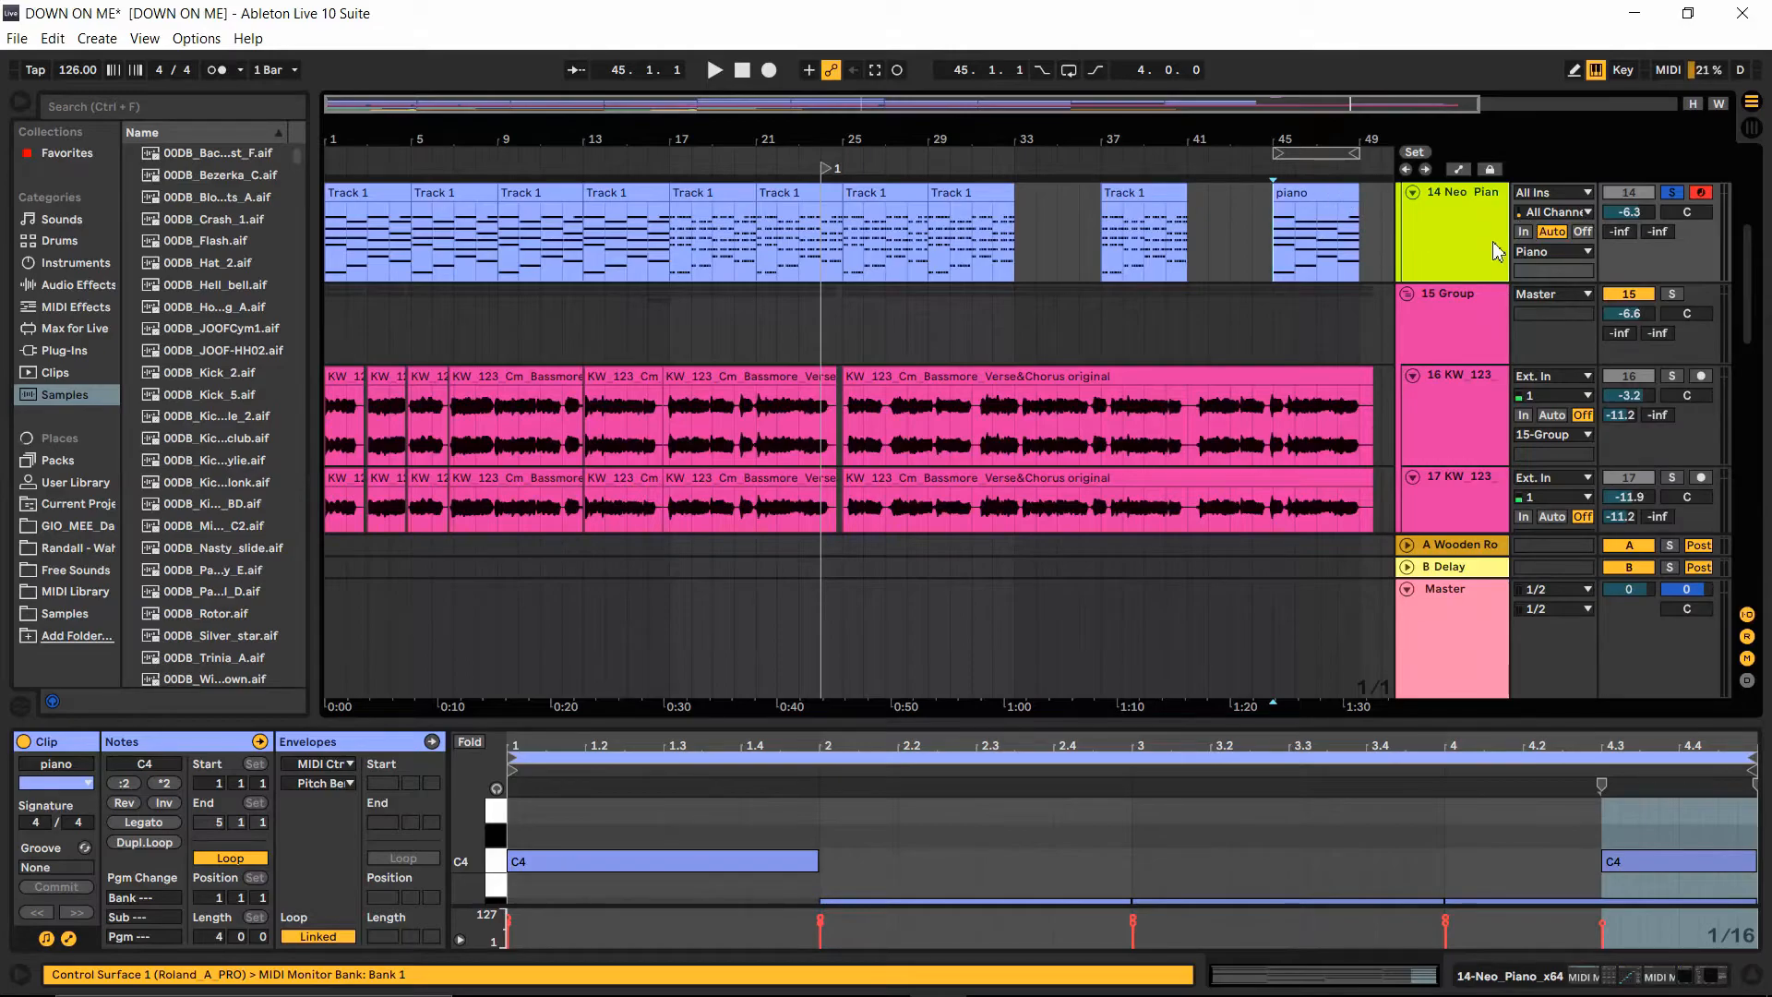
Step: Switch on Neutron 3 in the Neo Piano track's device chain and play the piano clip from bar 45
left_click(1465, 249)
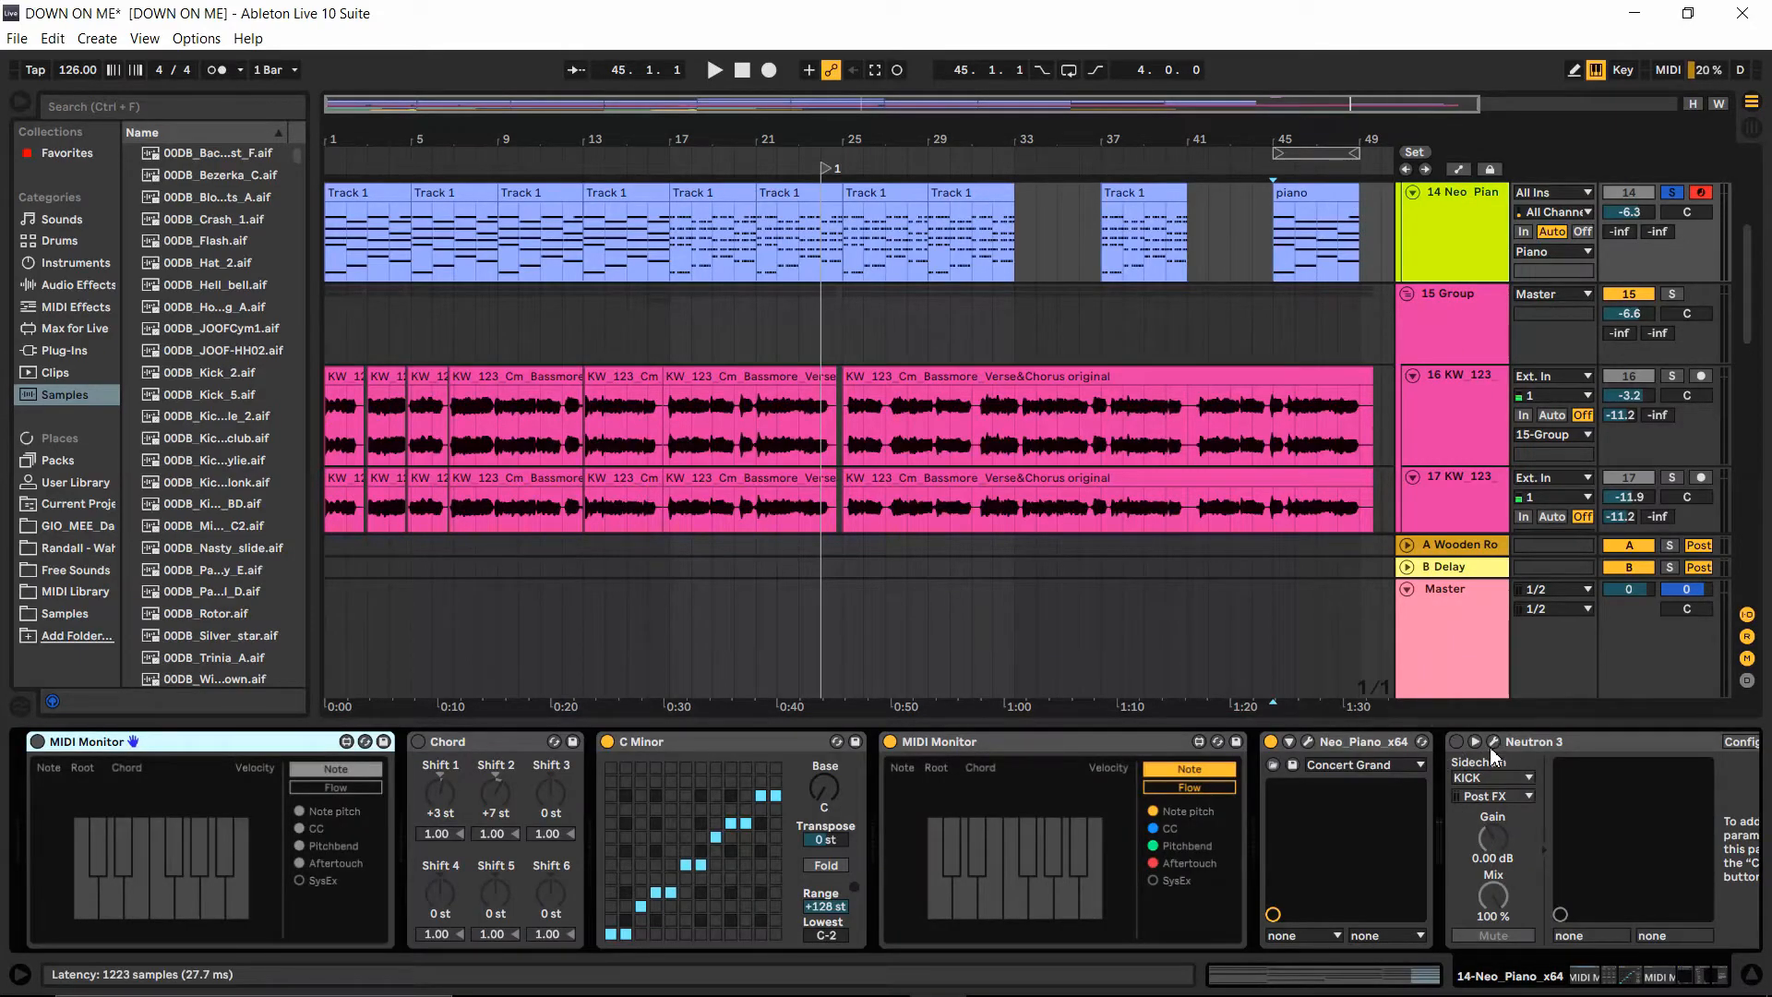
left_click(1455, 743)
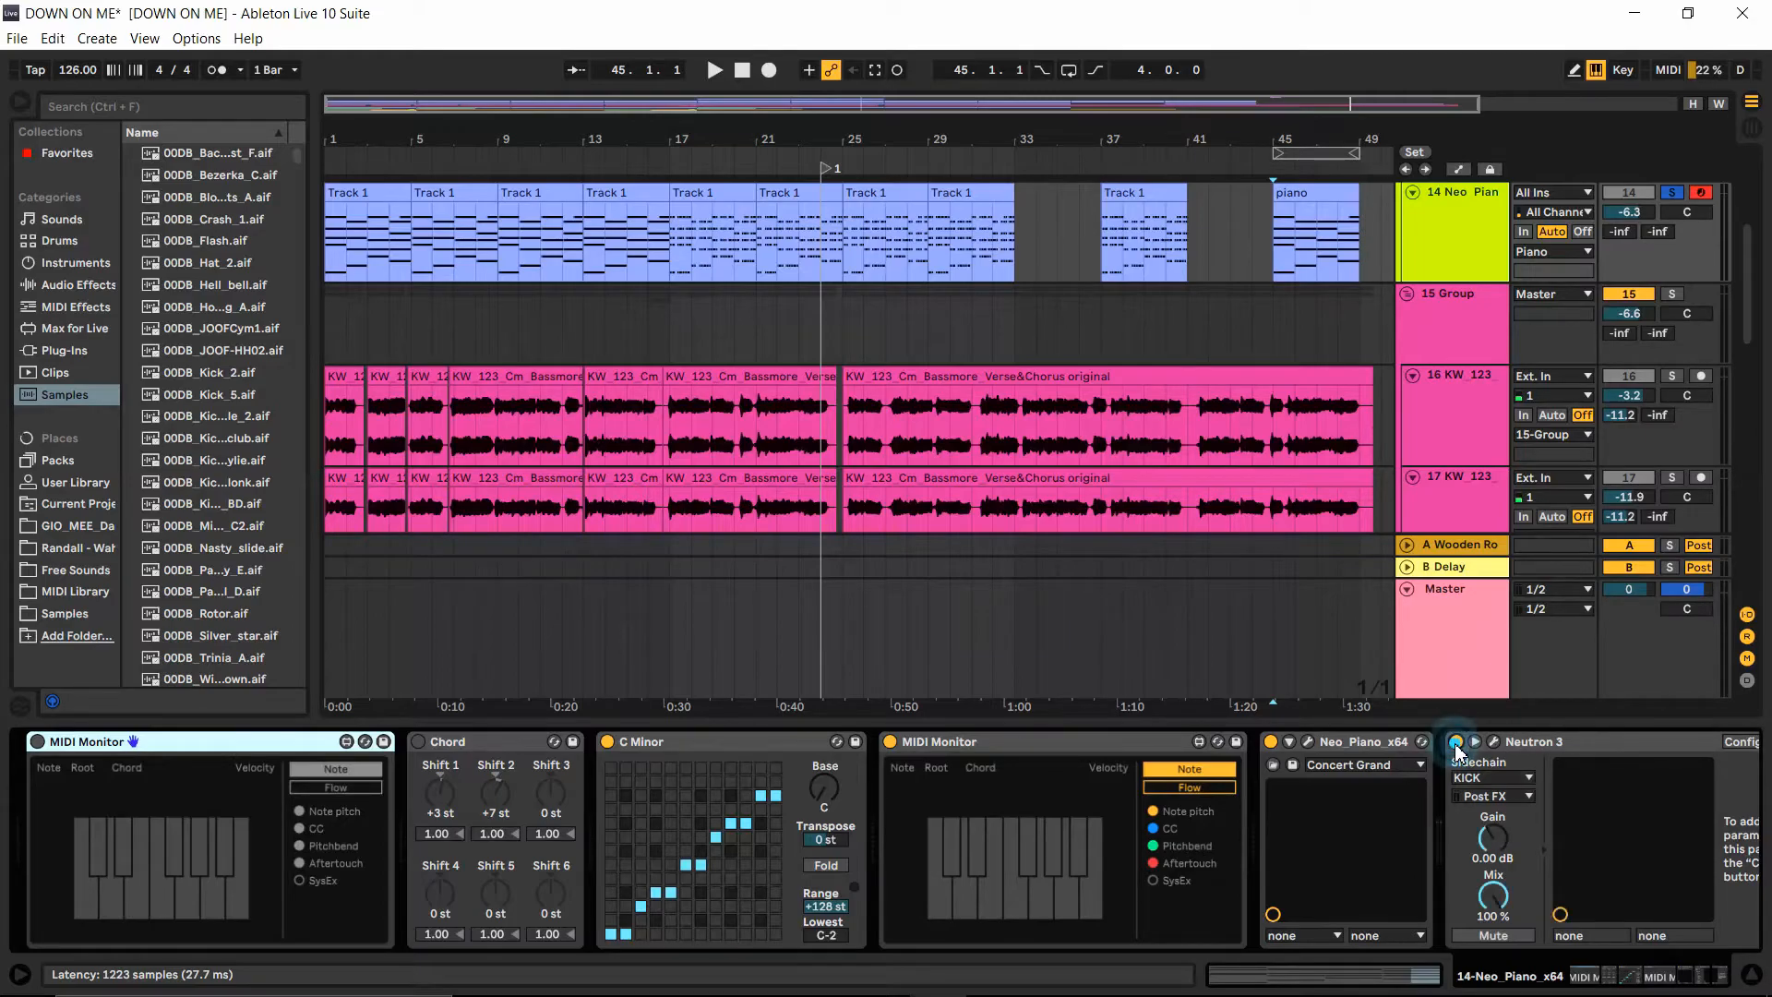
left_click(1274, 268)
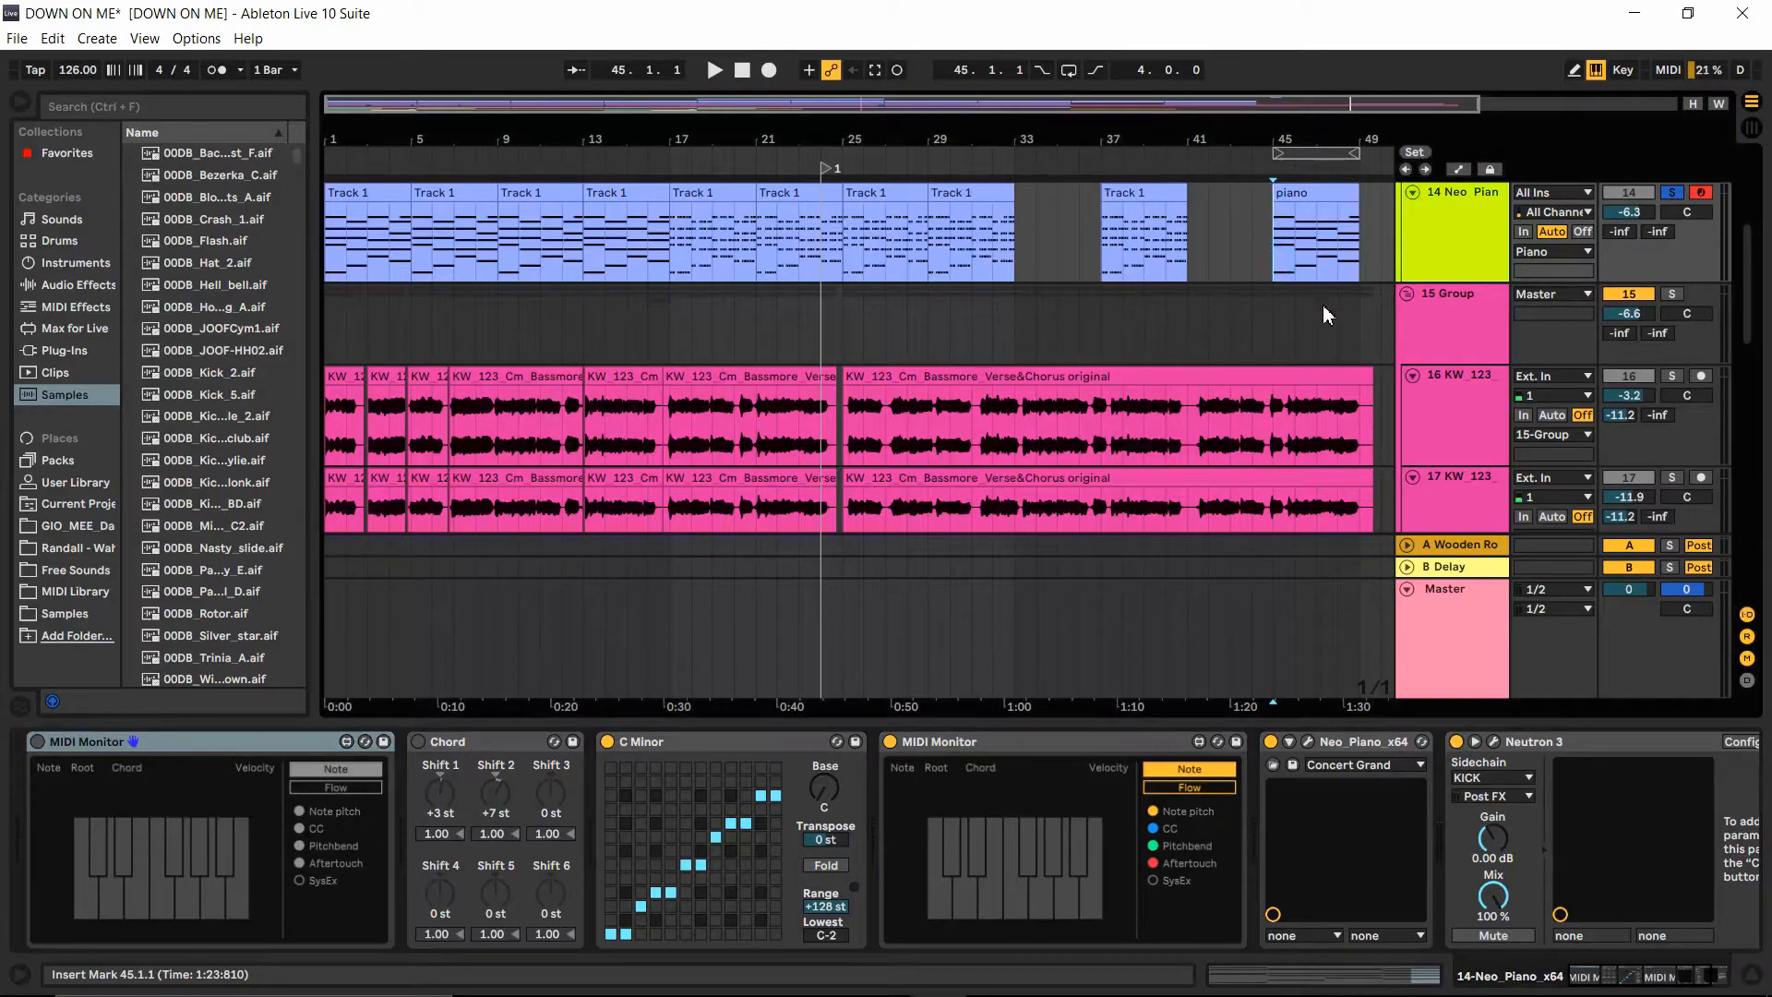
key("space")
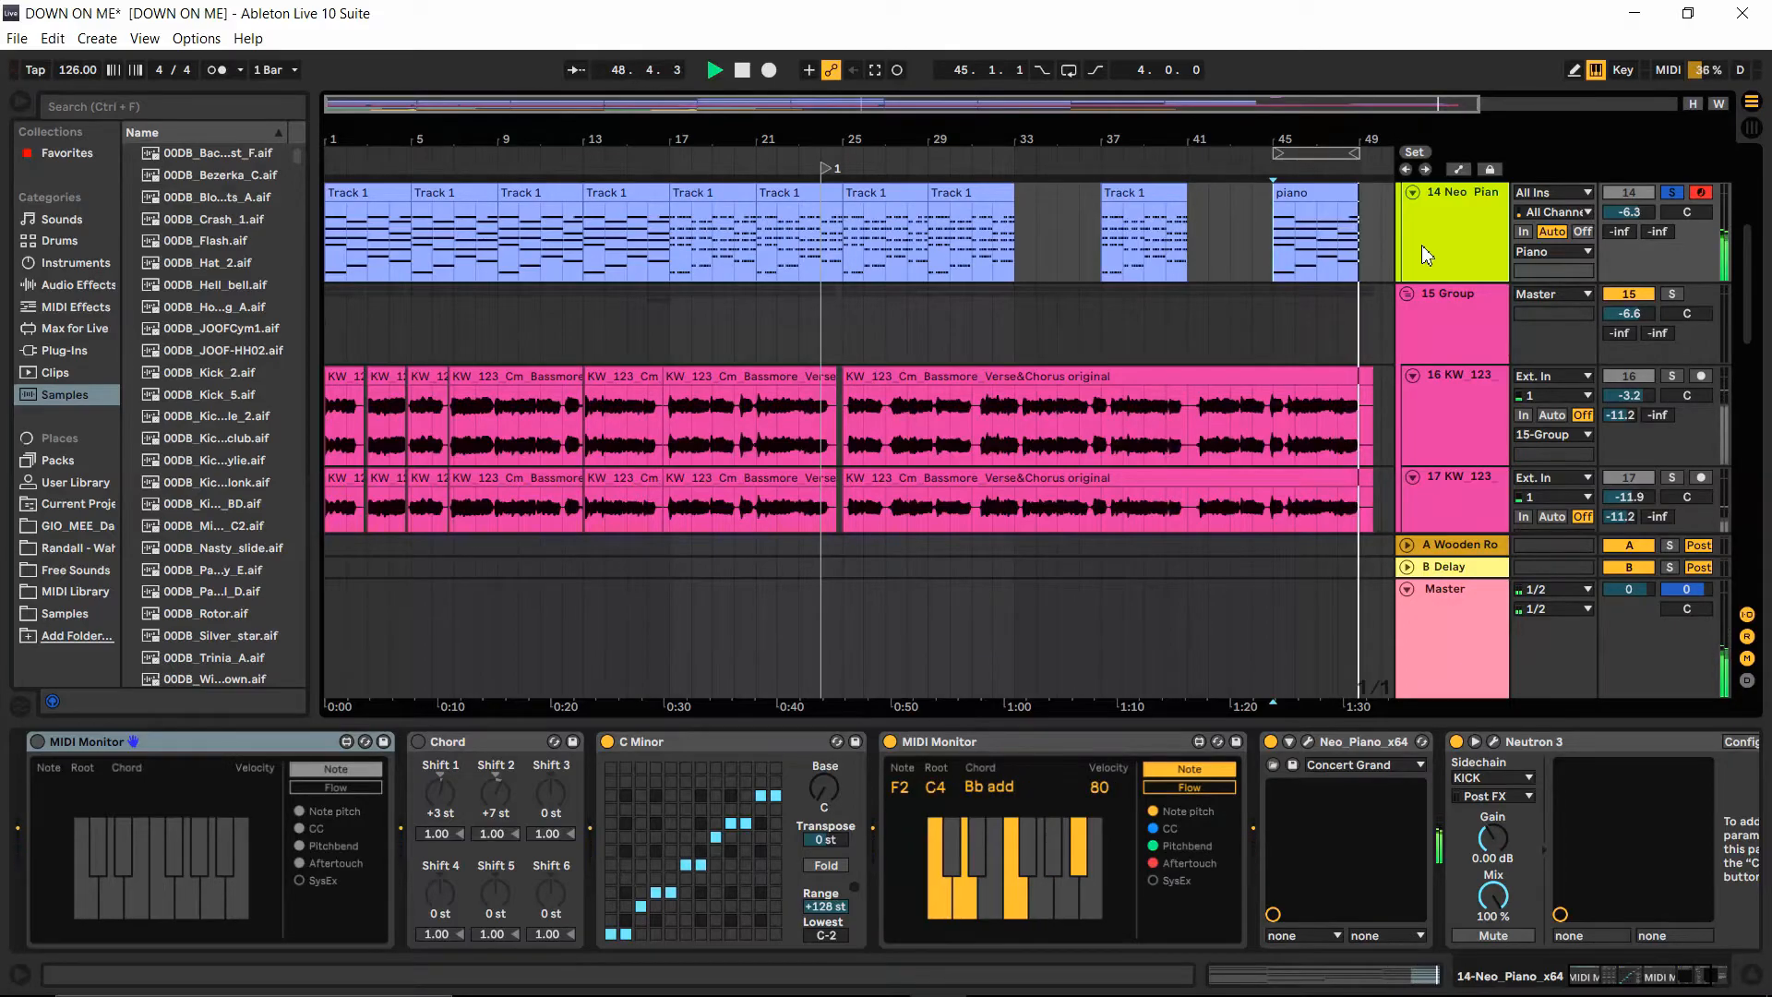
key("space")
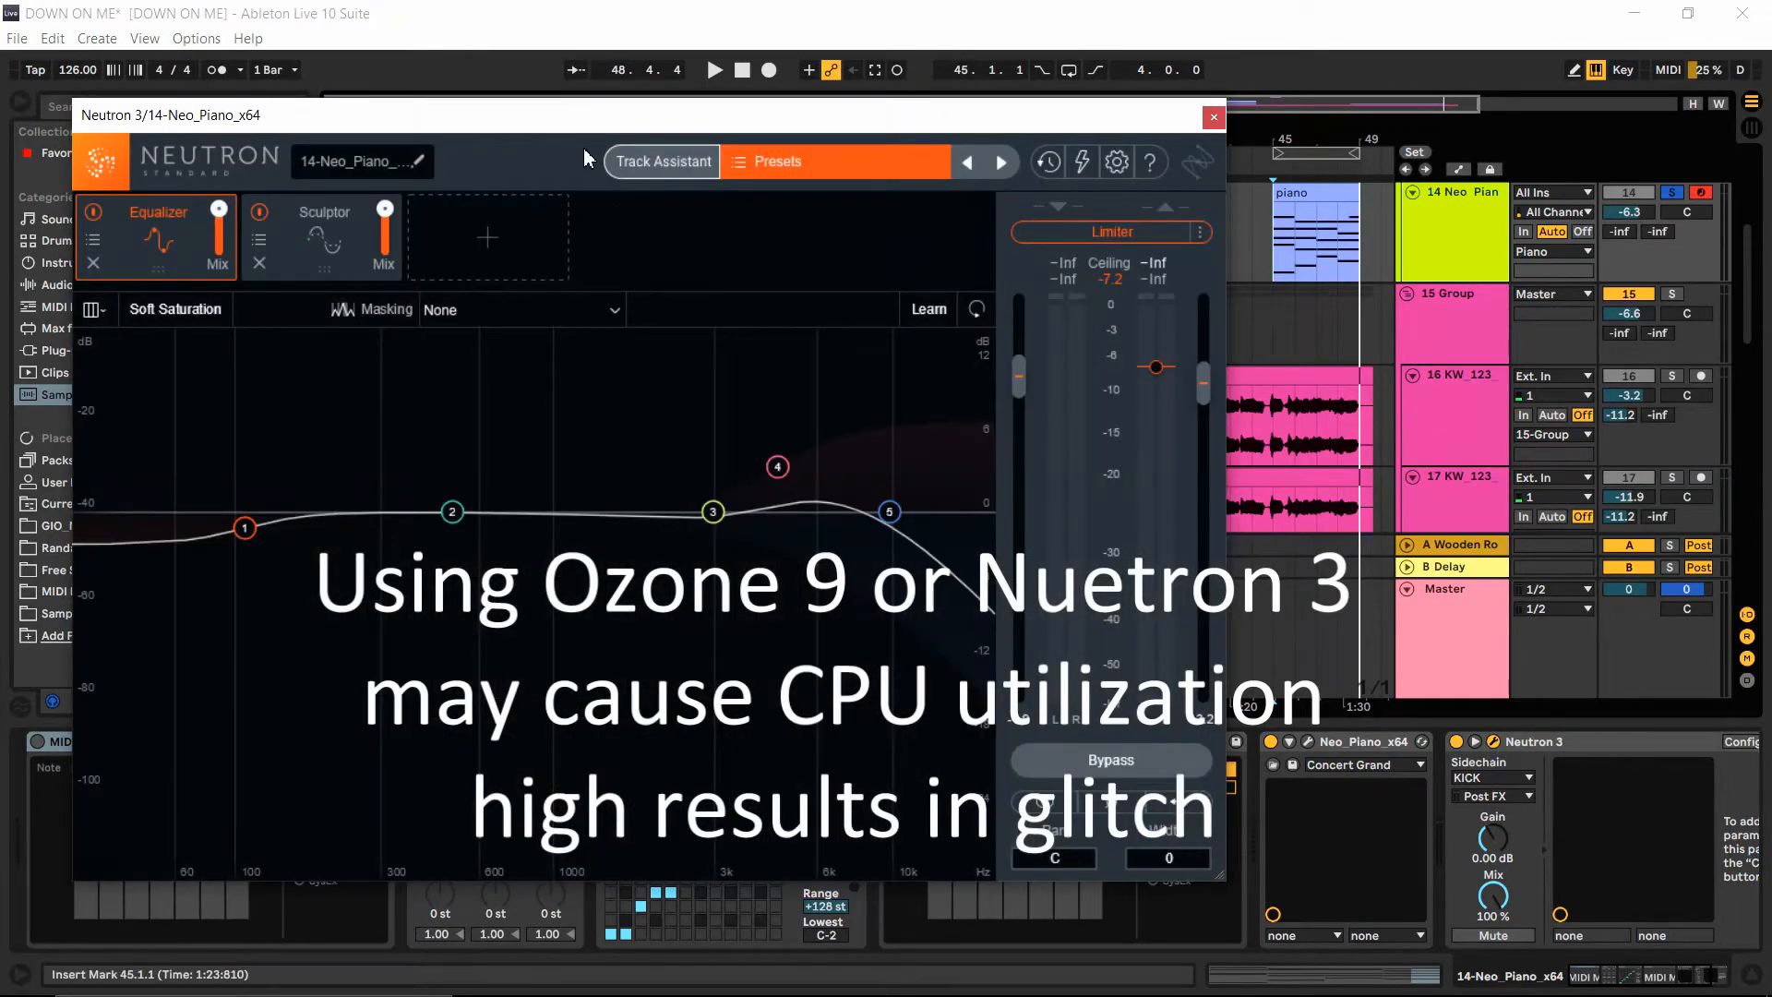
Step: Switch off the Sculptor module in Neutron 3 and play the piano clip from bar 45 without it
left_click(322, 242)
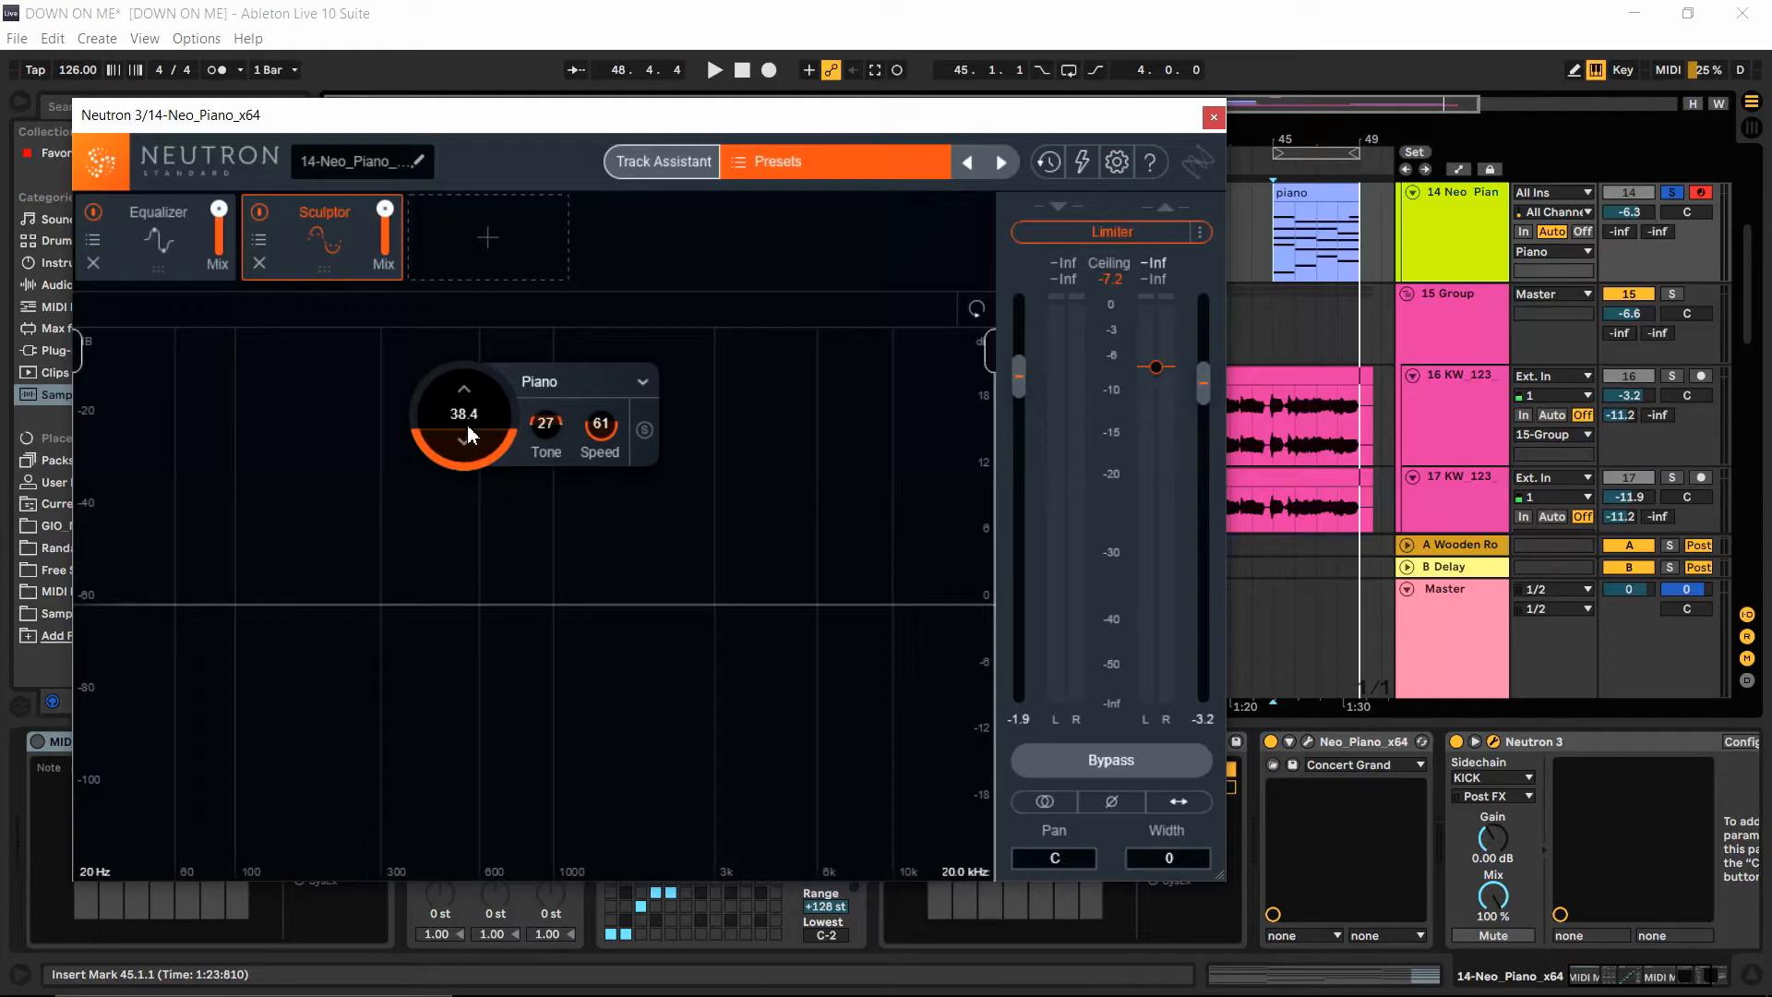
left_click(260, 214)
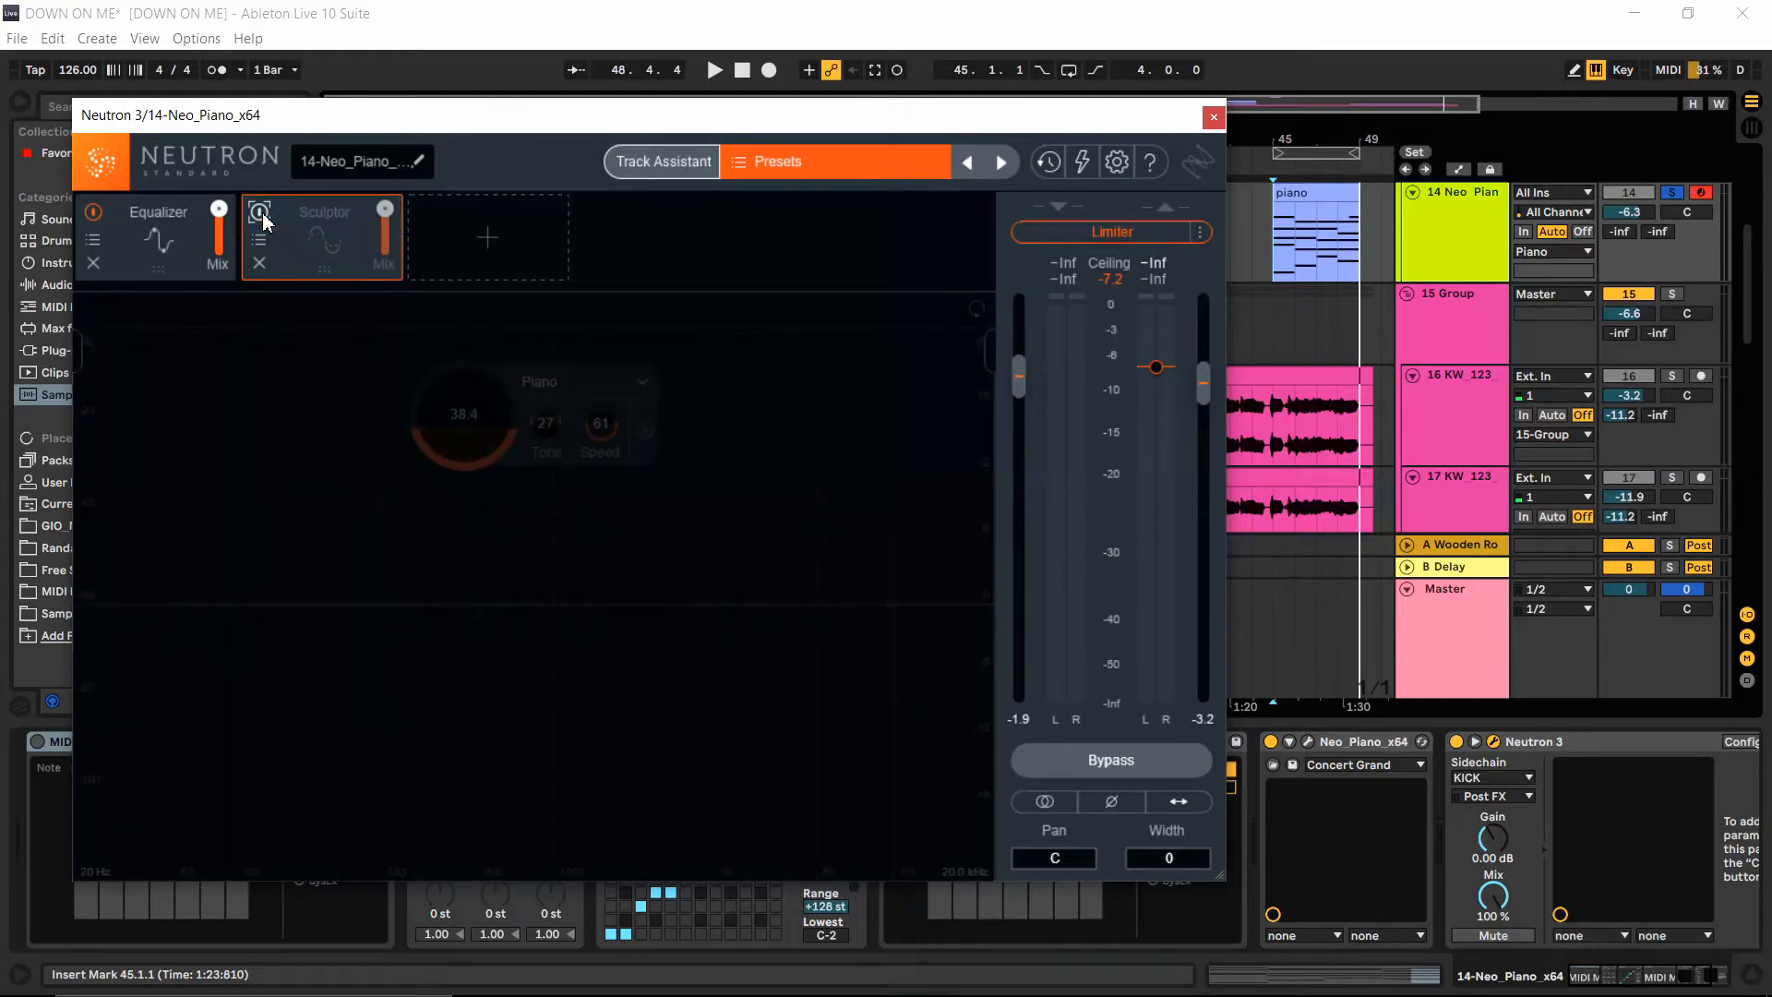
left_click(1274, 255)
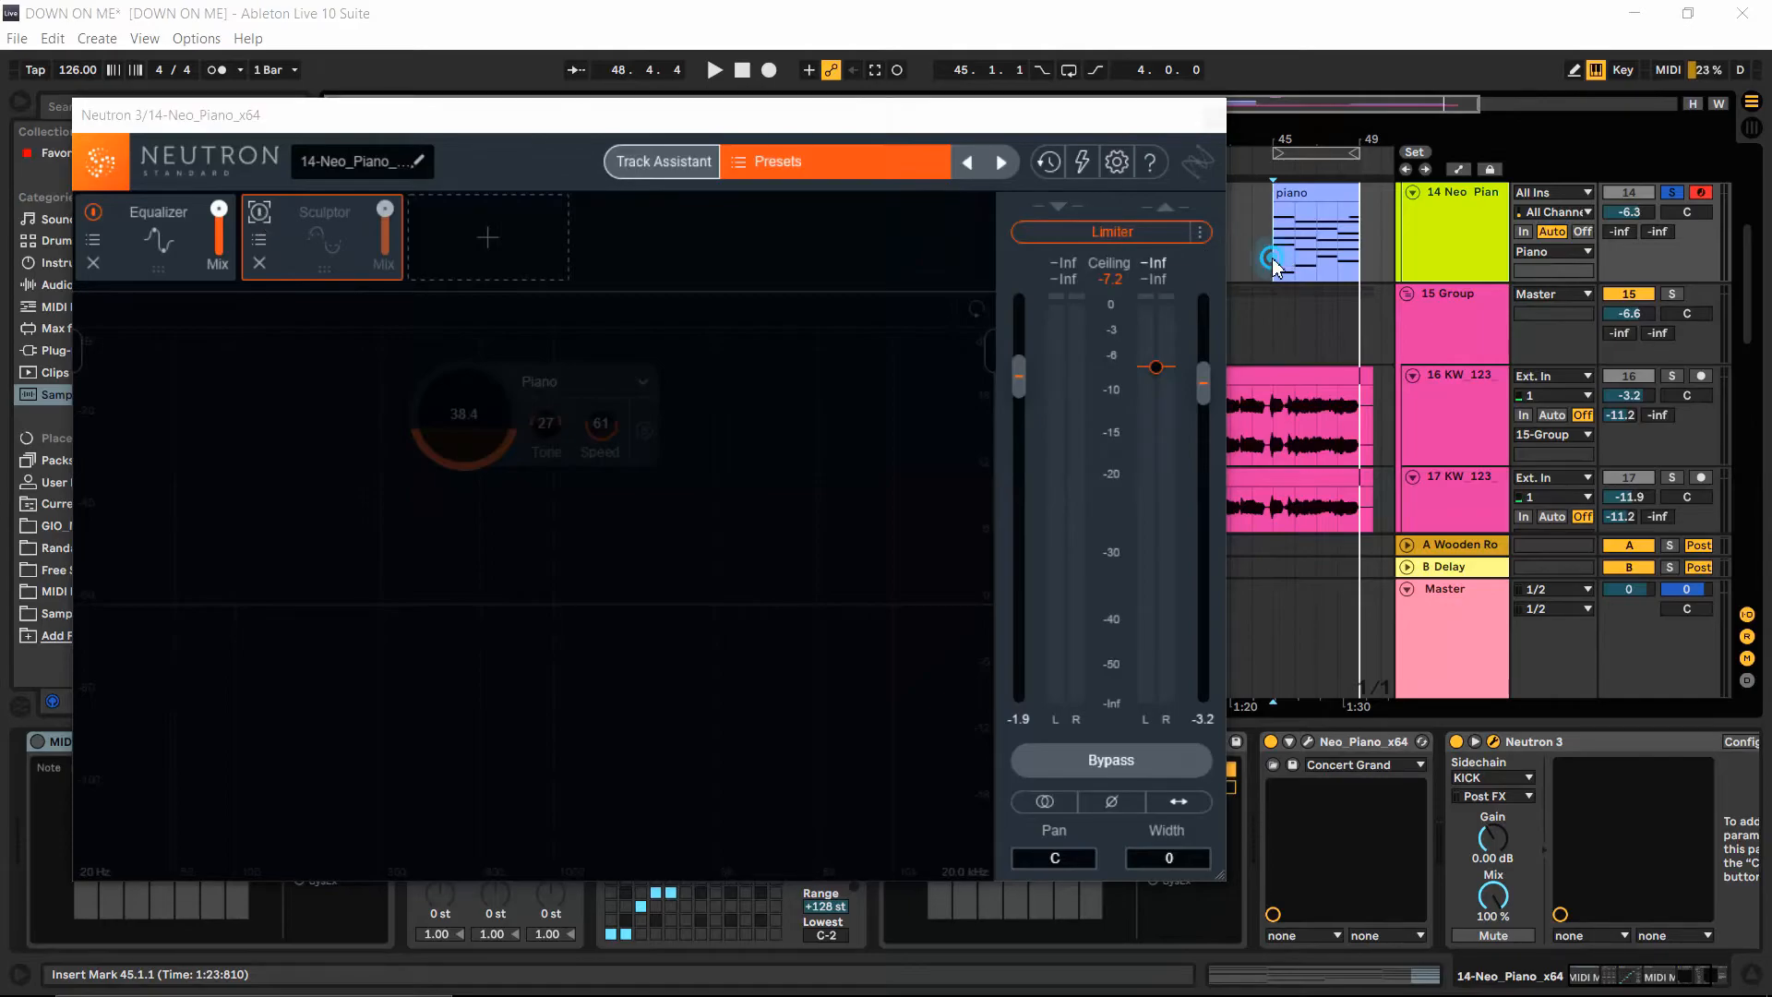
left_click(714, 70)
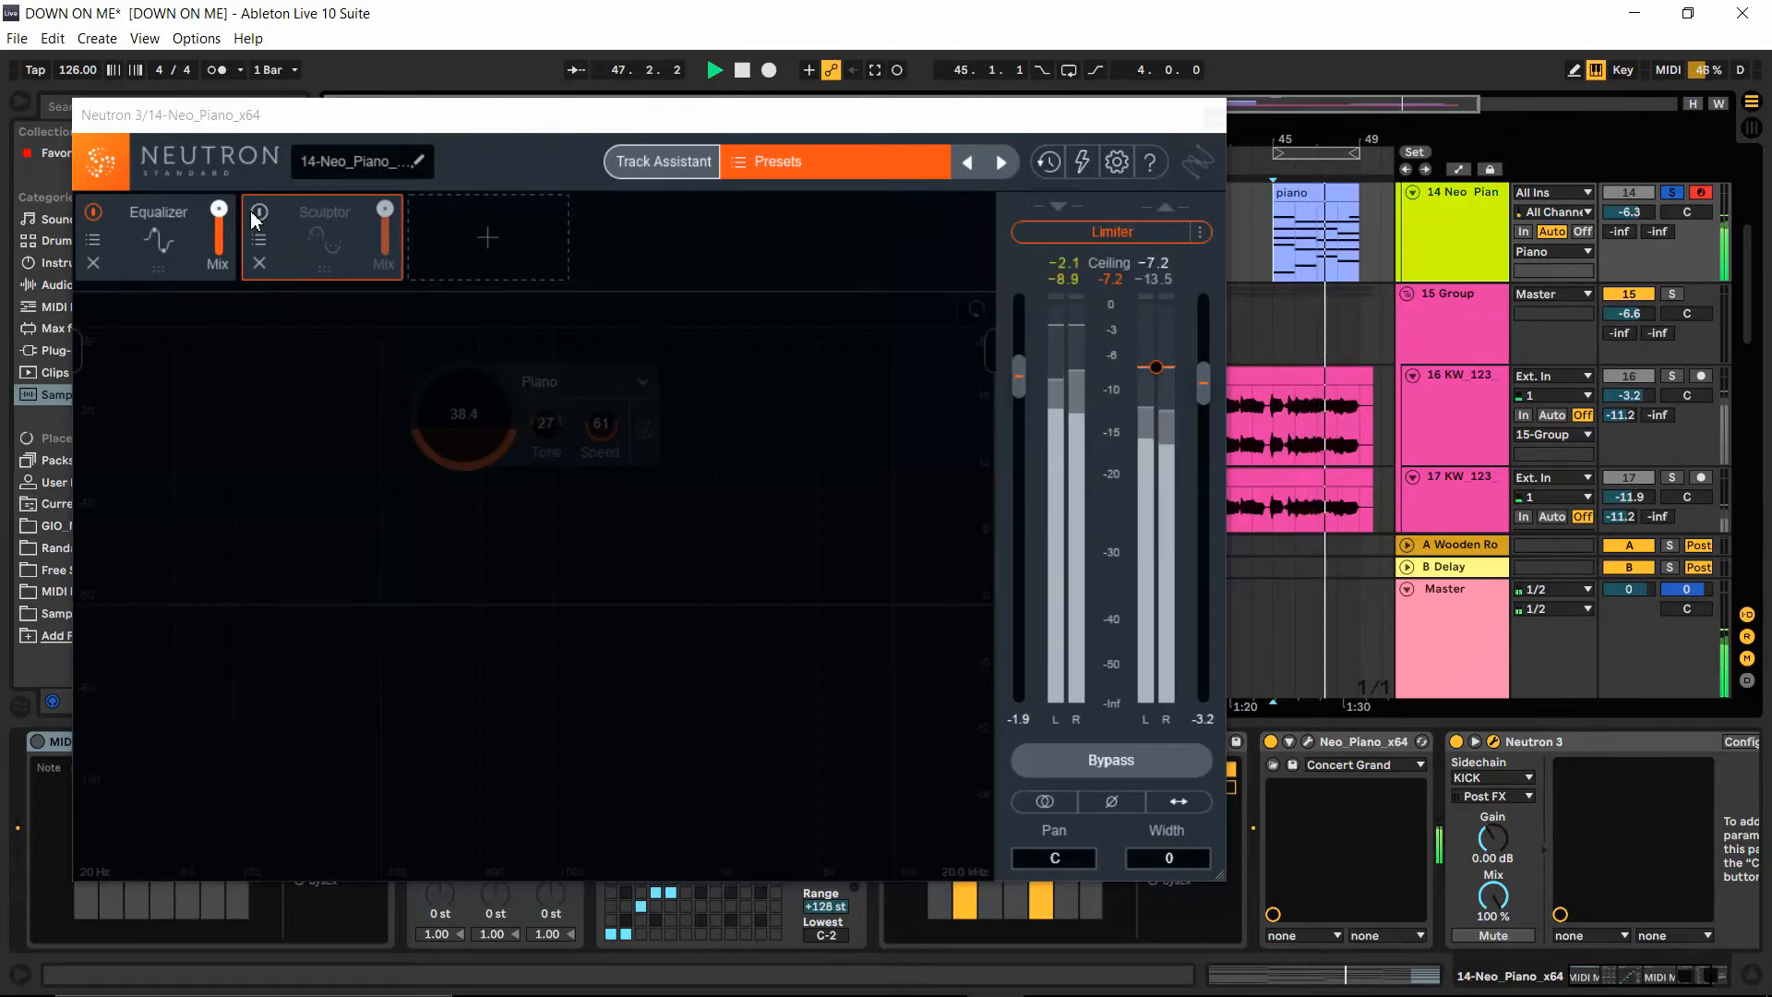
left_click(742, 71)
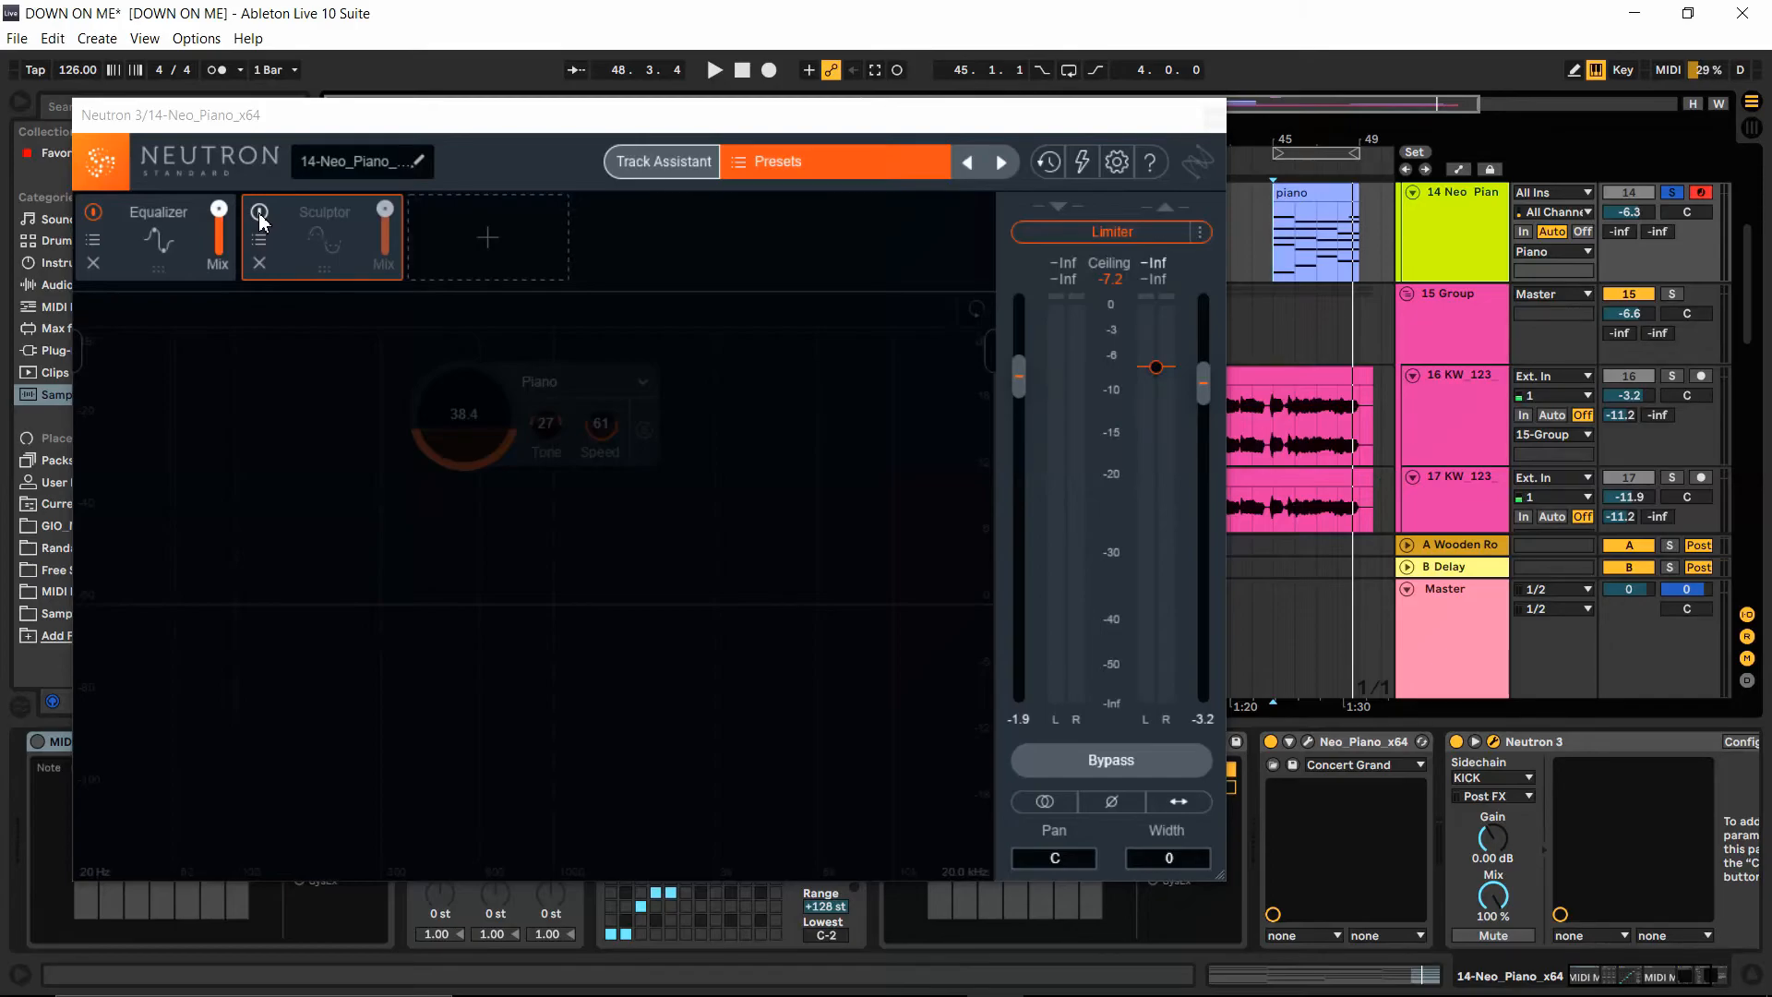
Step: Turn Sculptor back on and toggle it off and on during playback to compare the piano sound
left_click(259, 218)
left_click(715, 71)
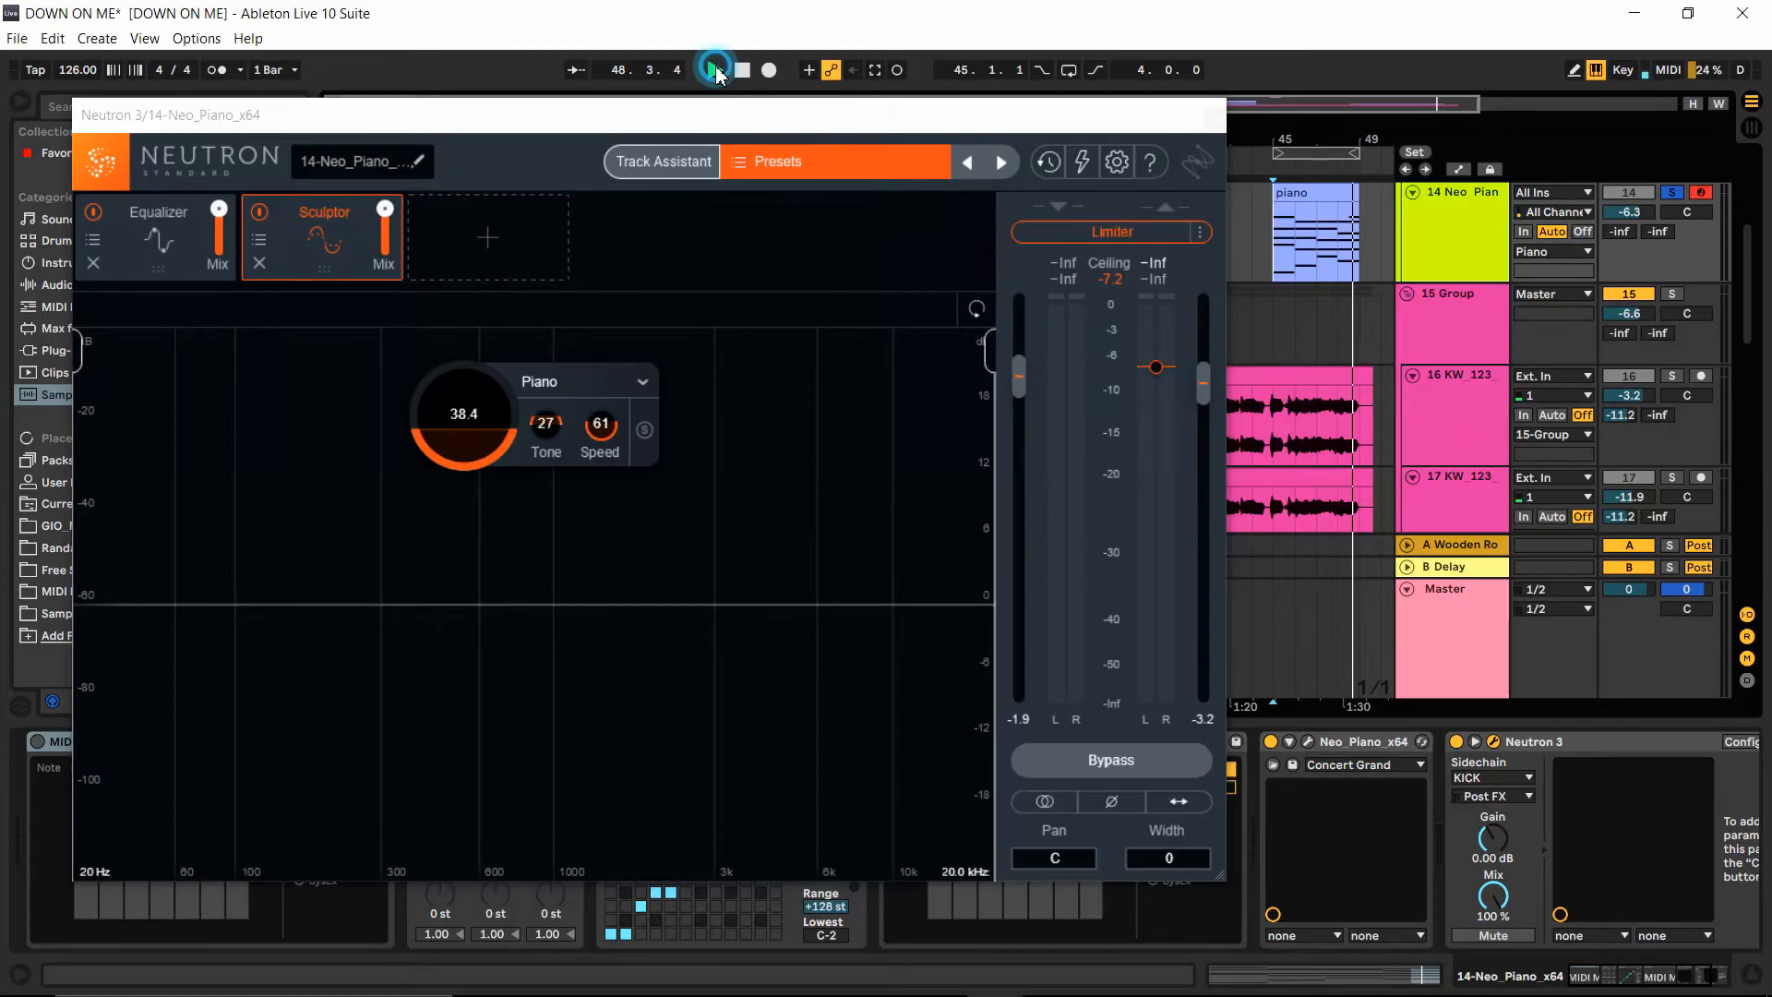
left_click(259, 217)
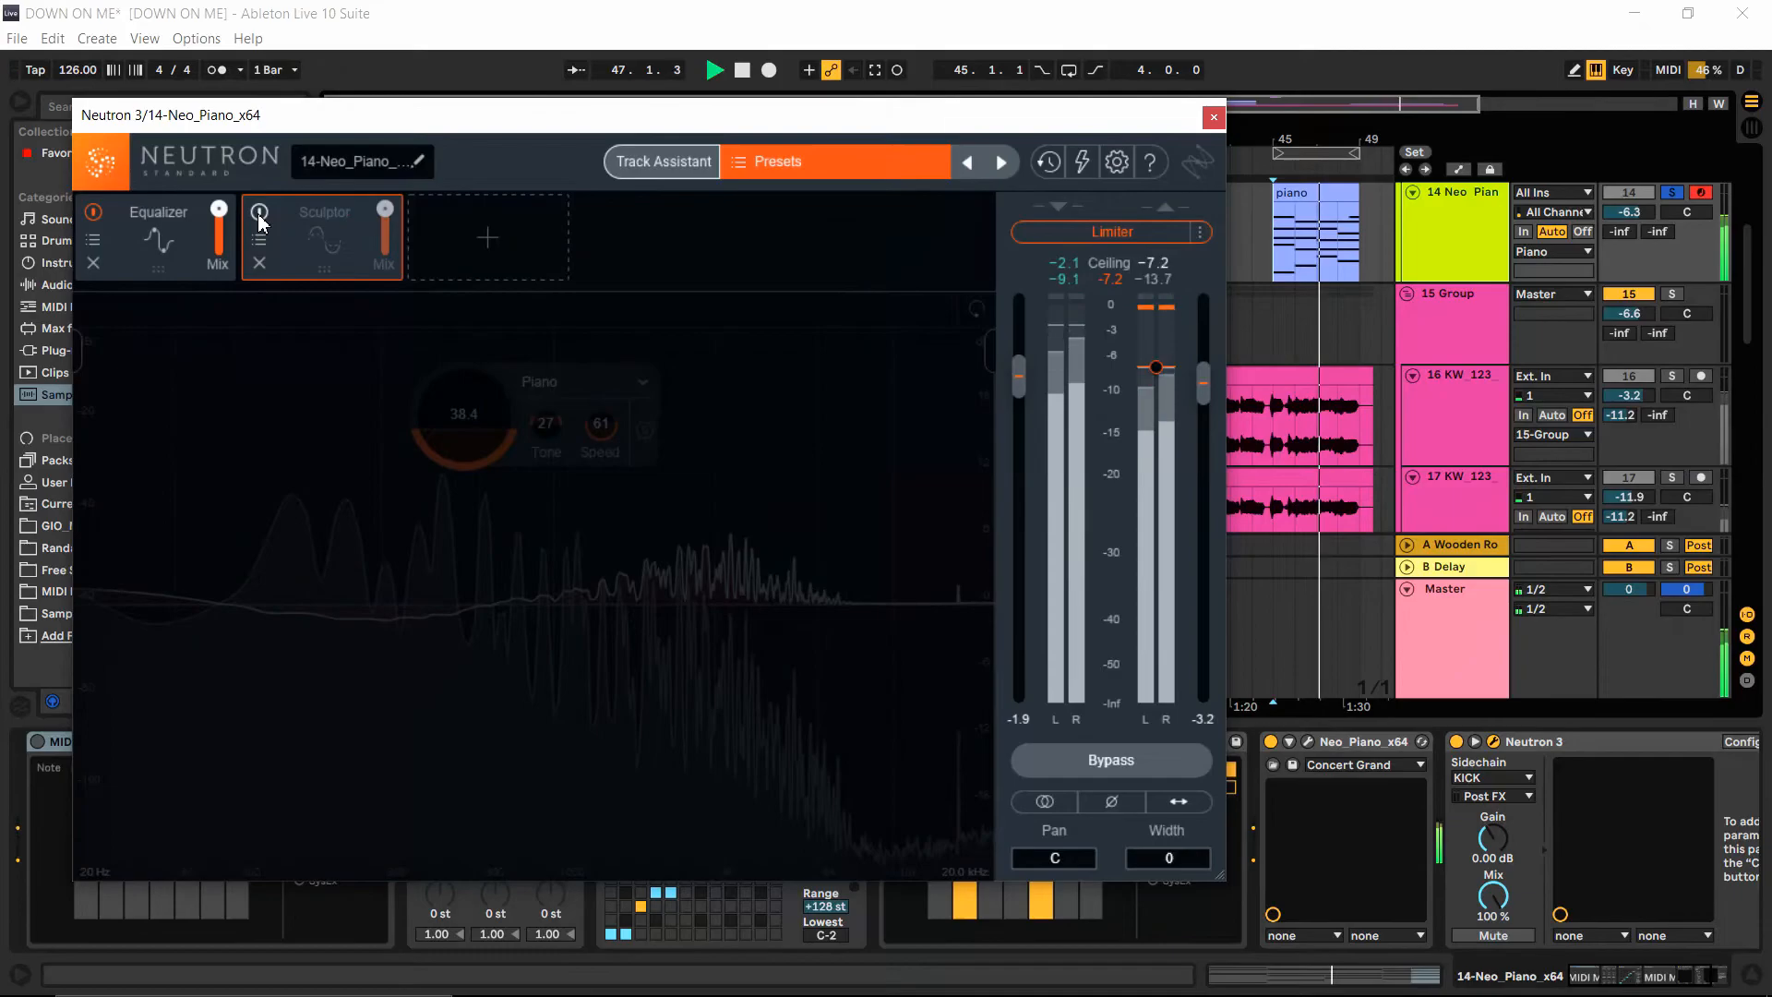
left_click(260, 218)
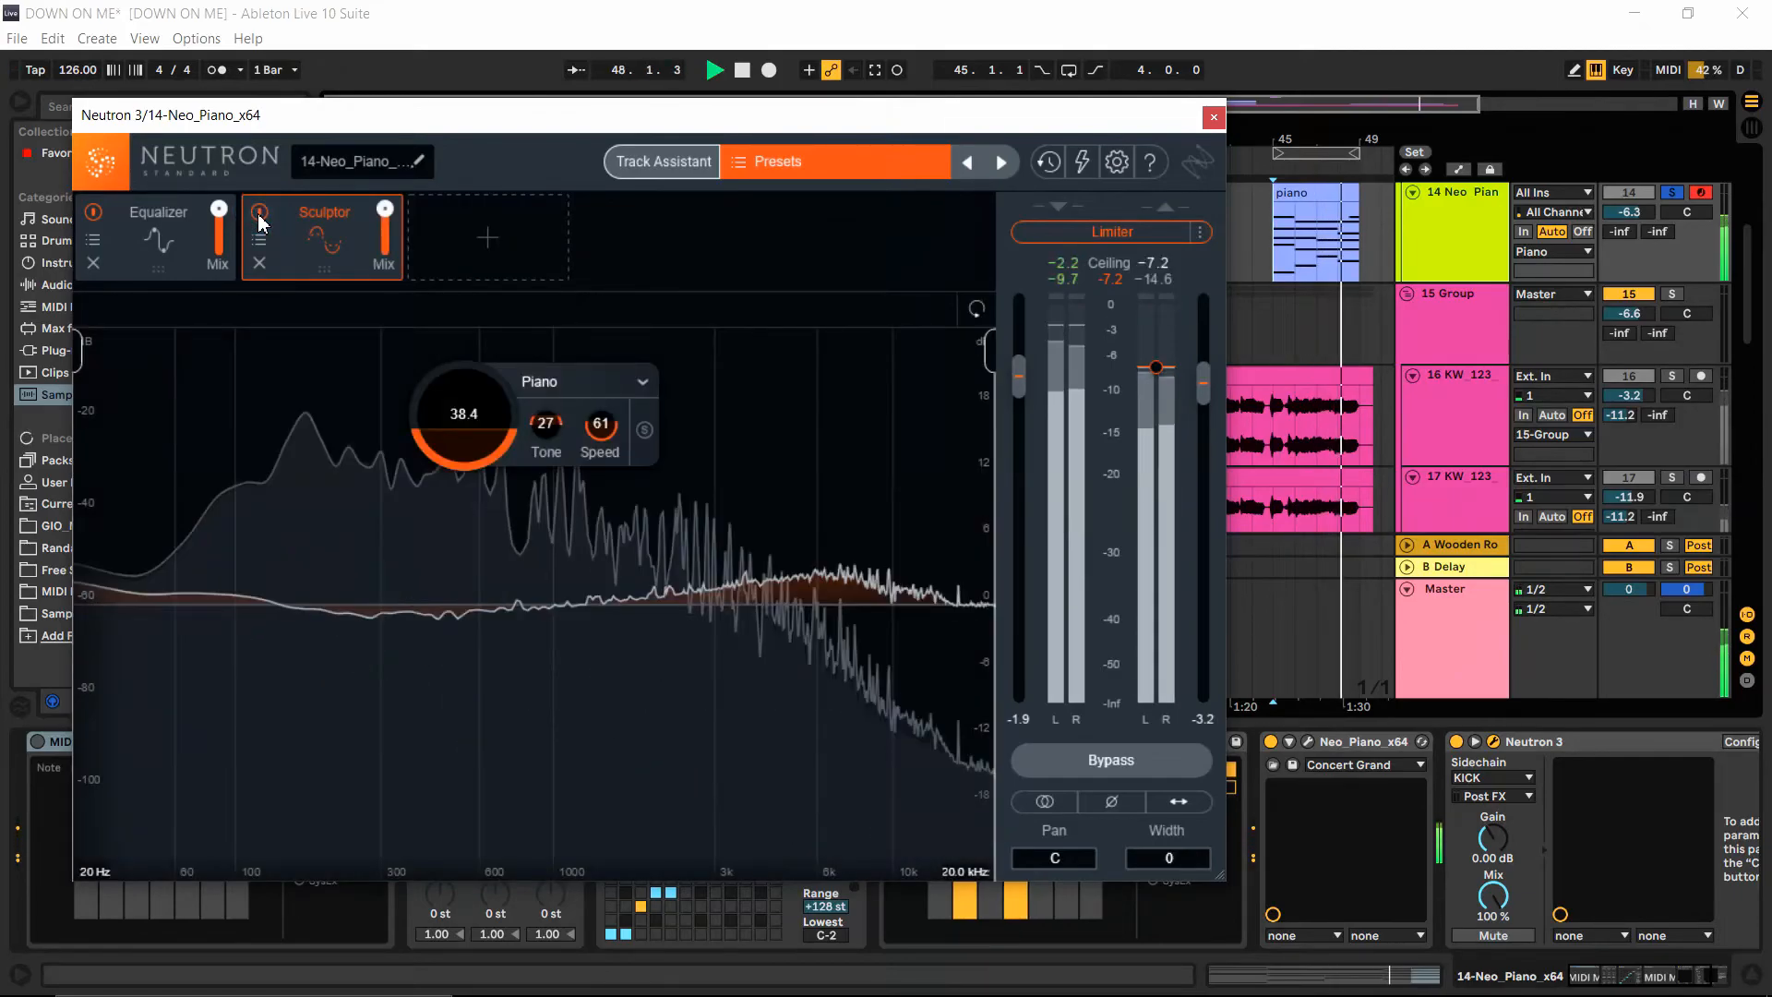
Step: Show Neutron's Equalizer, compare the playing piano with global bypass on and off, and close the plug-in window
left_click(140, 240)
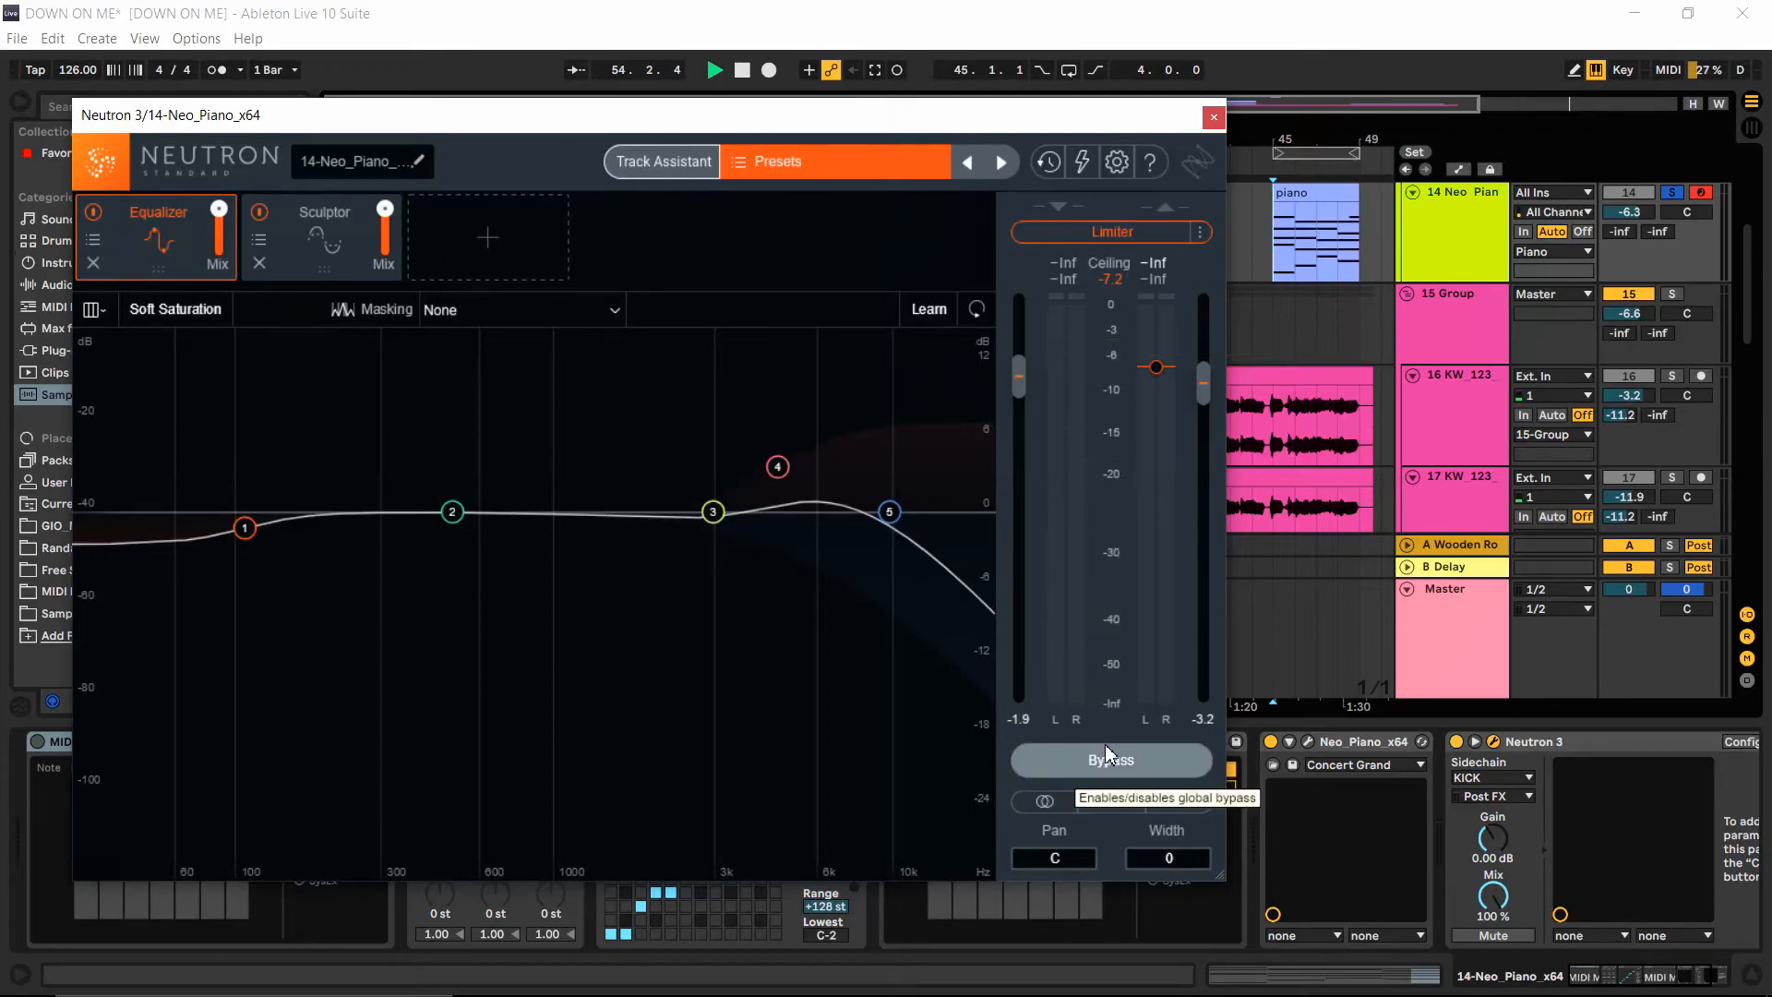
left_click(715, 70)
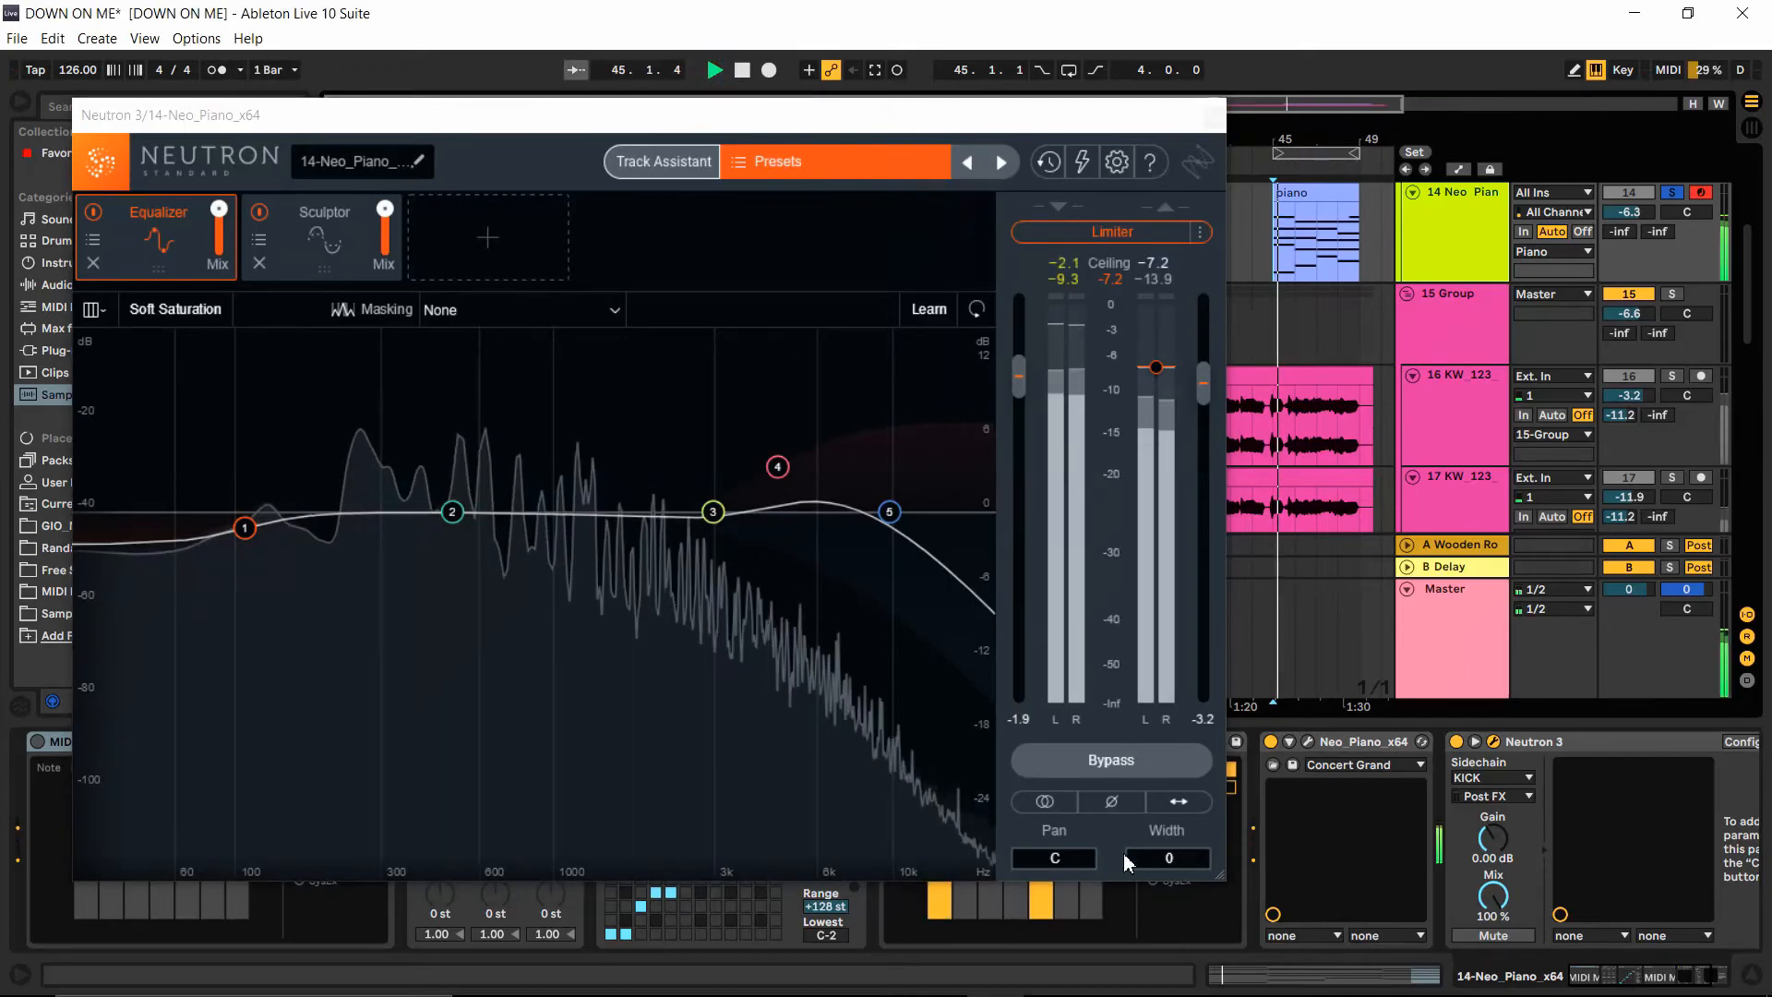
left_click(1109, 761)
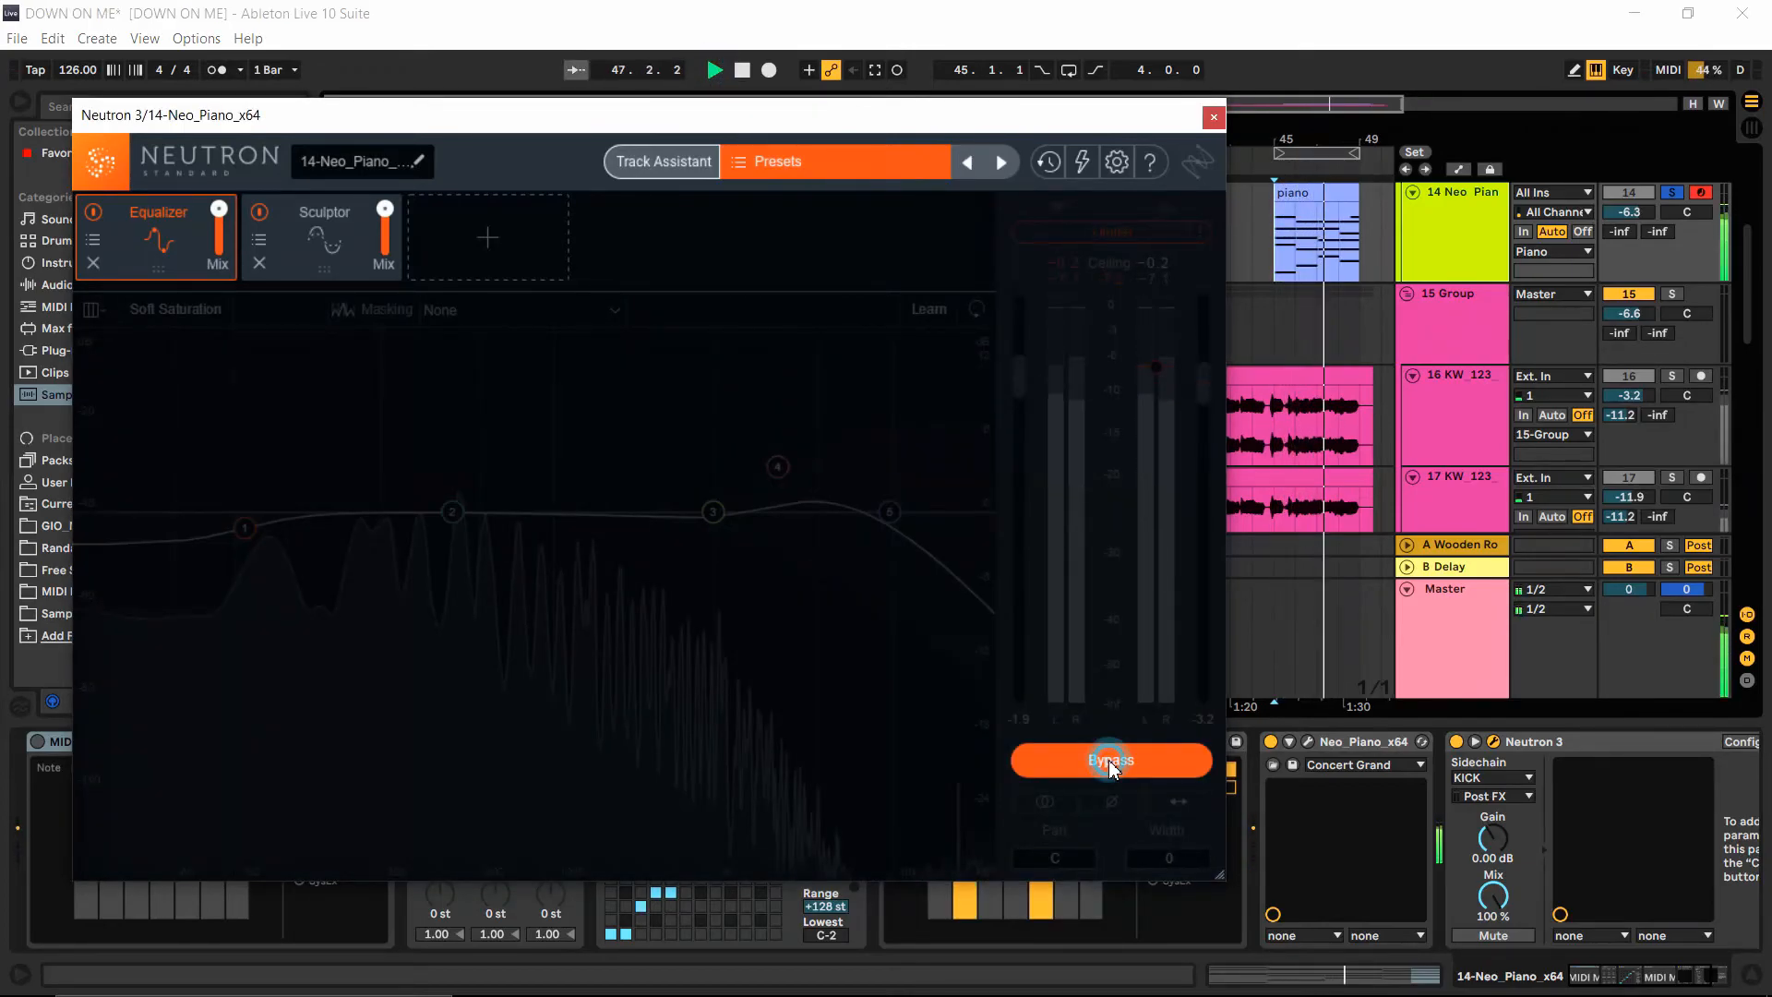
left_click(1110, 760)
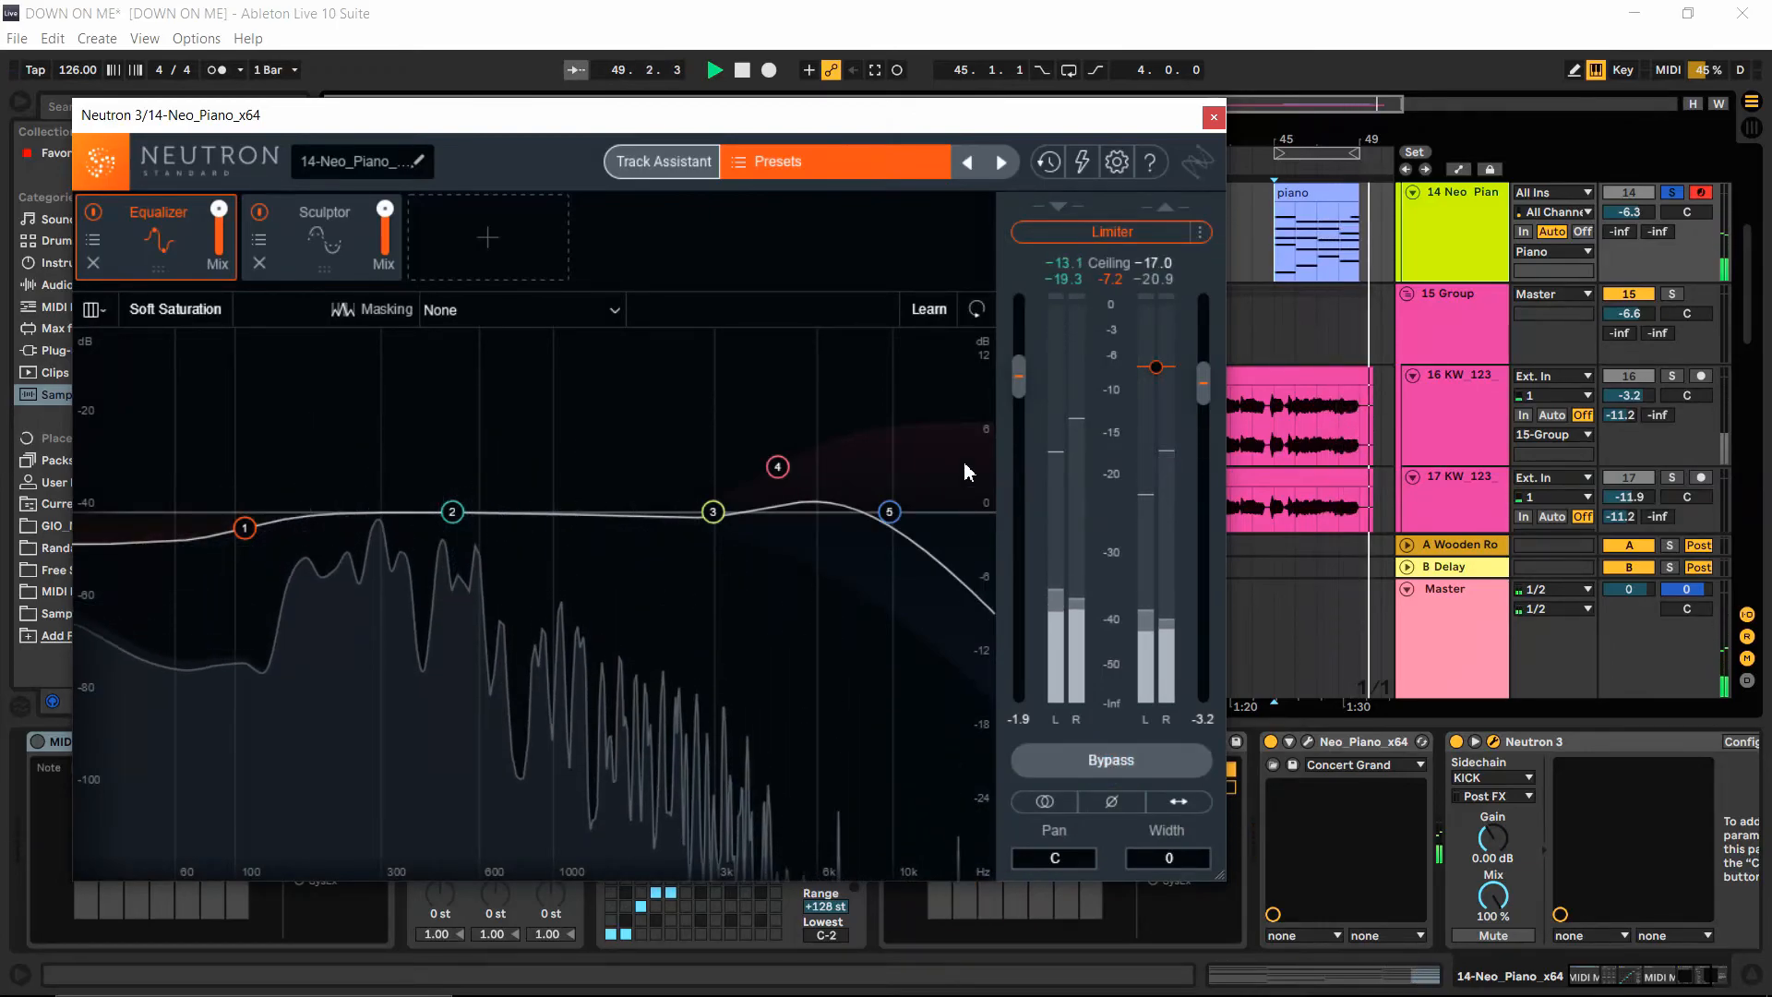
left_click(739, 71)
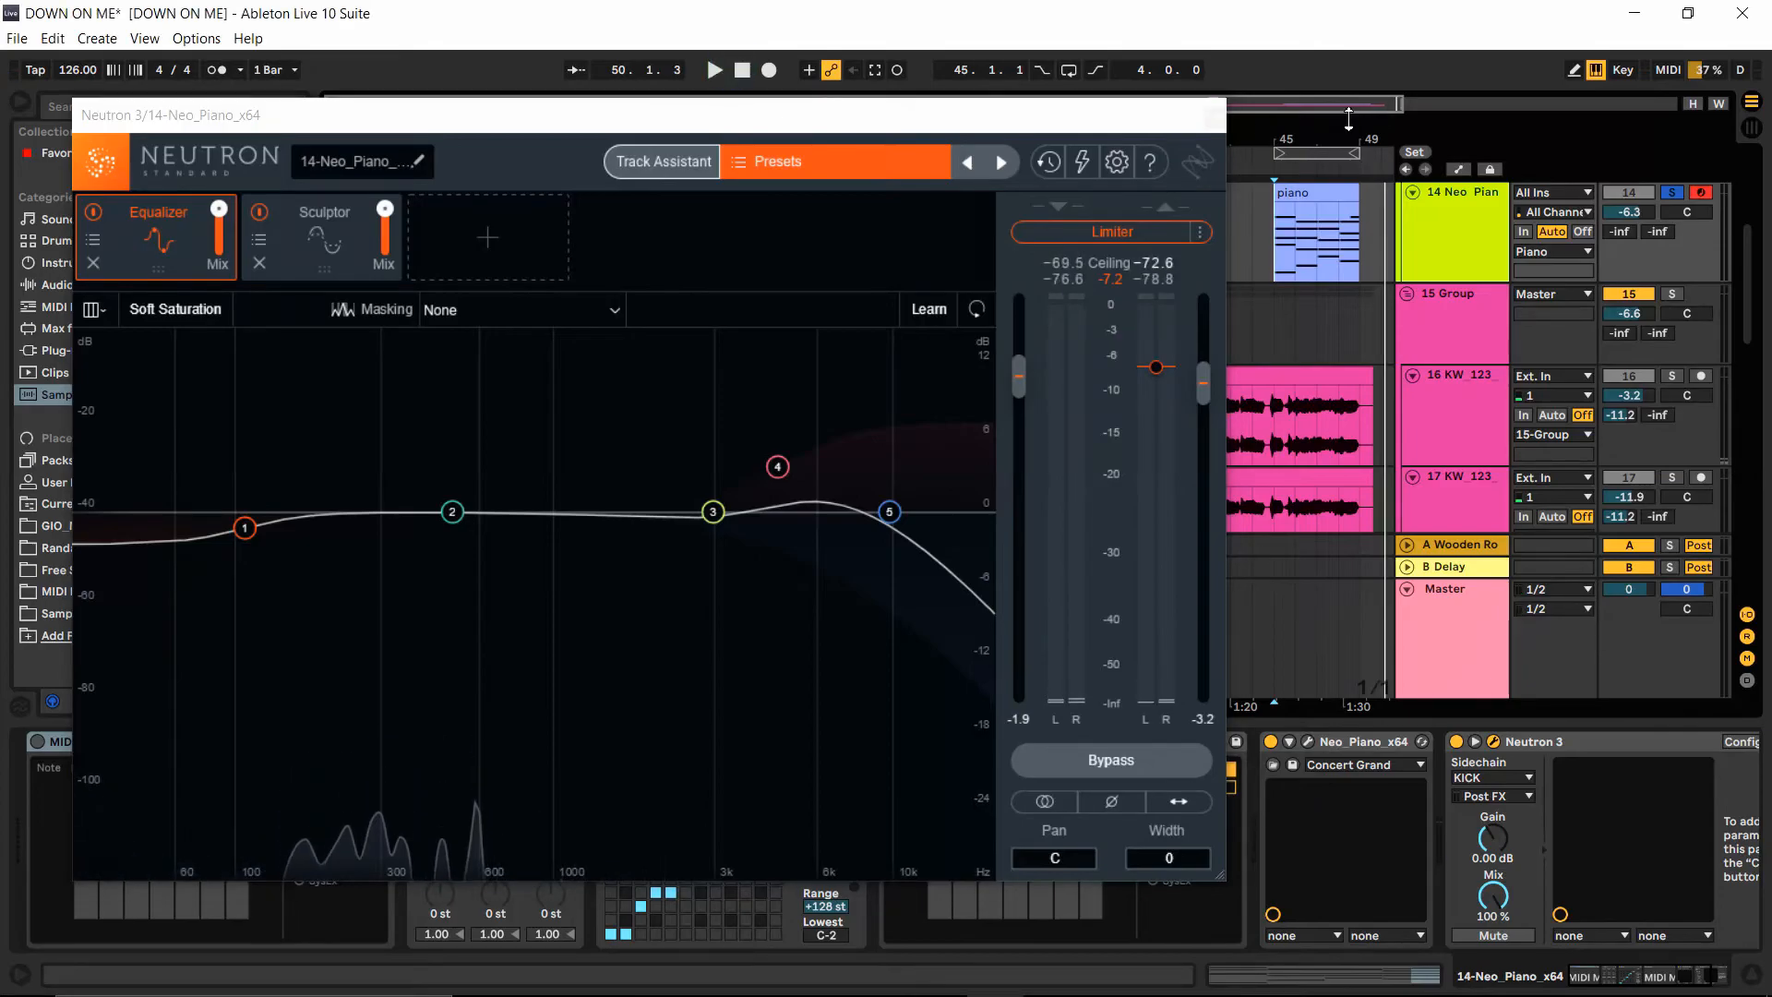
left_click(1215, 118)
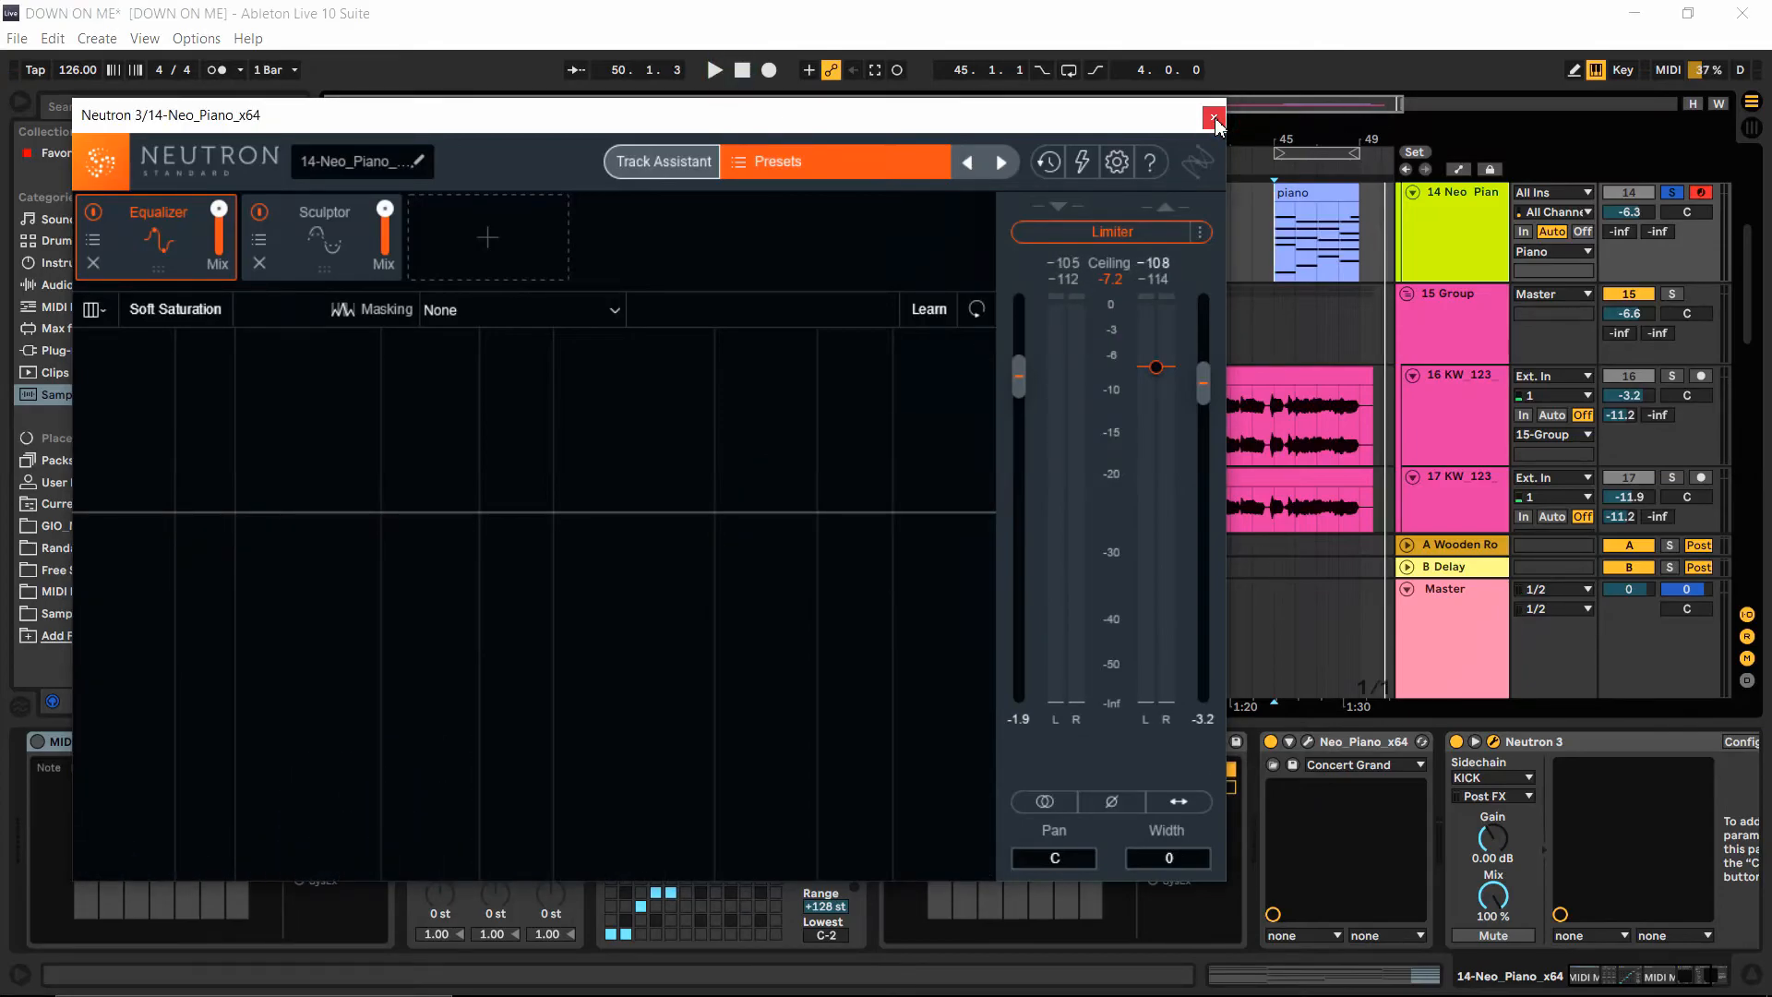
left_click(1215, 118)
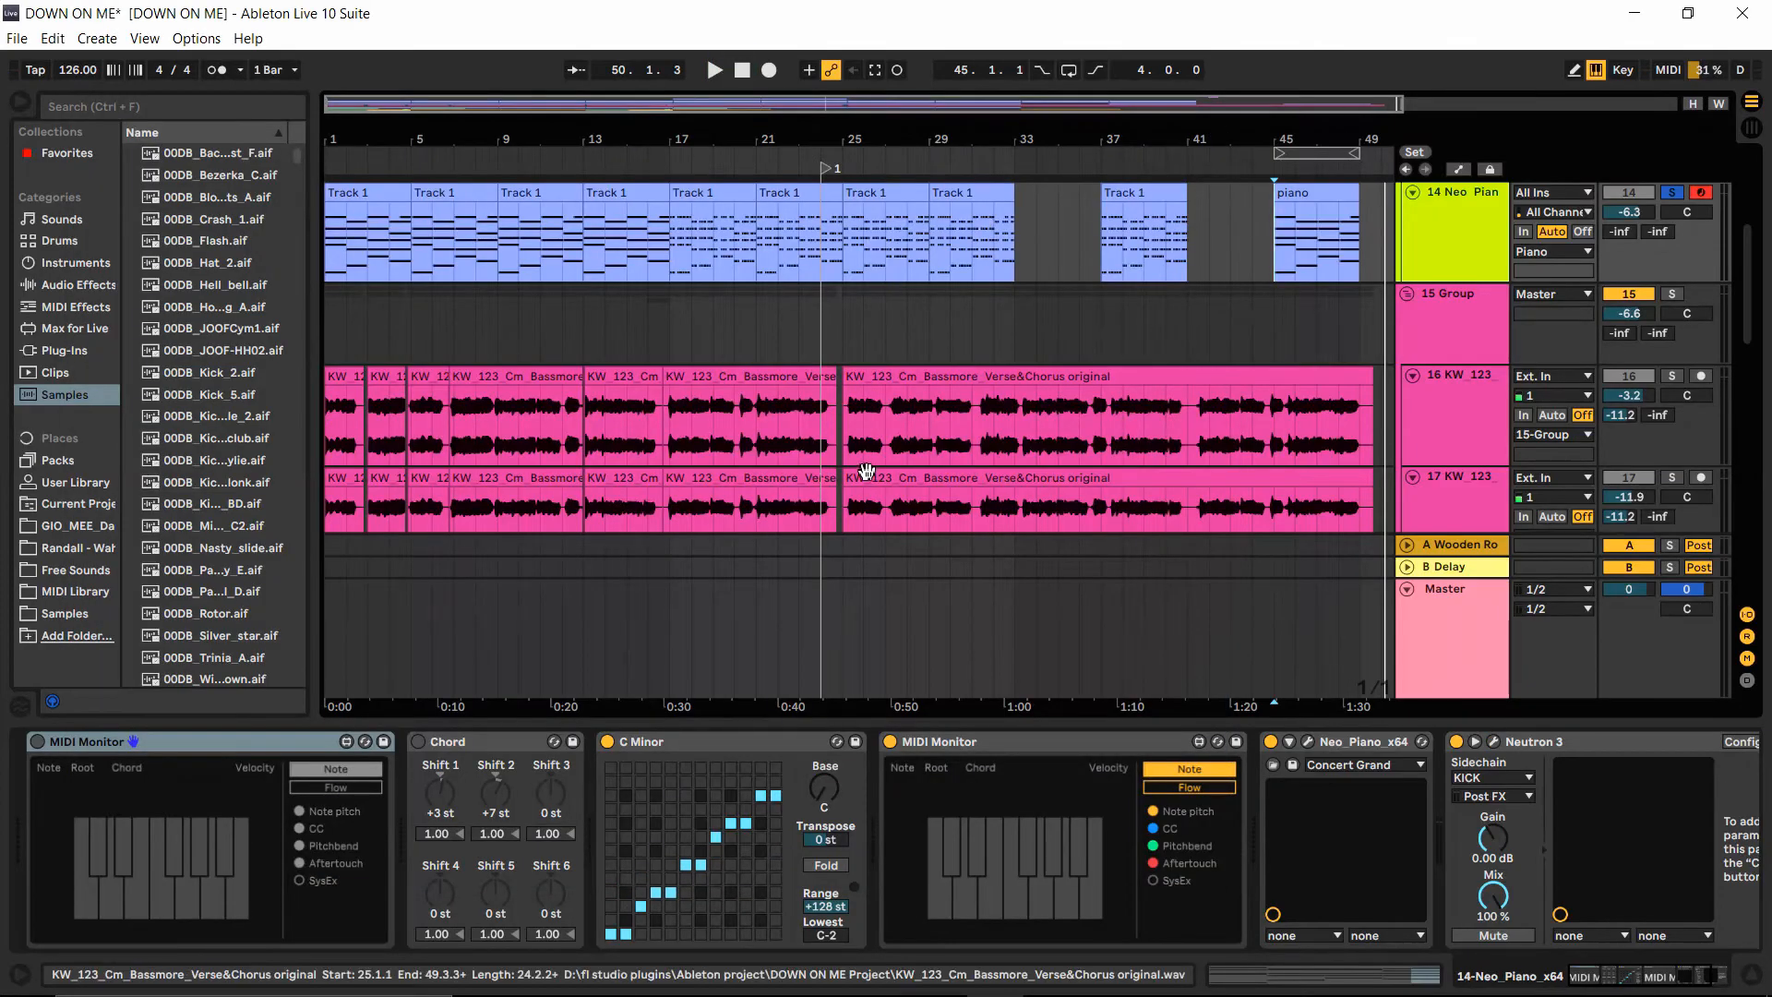